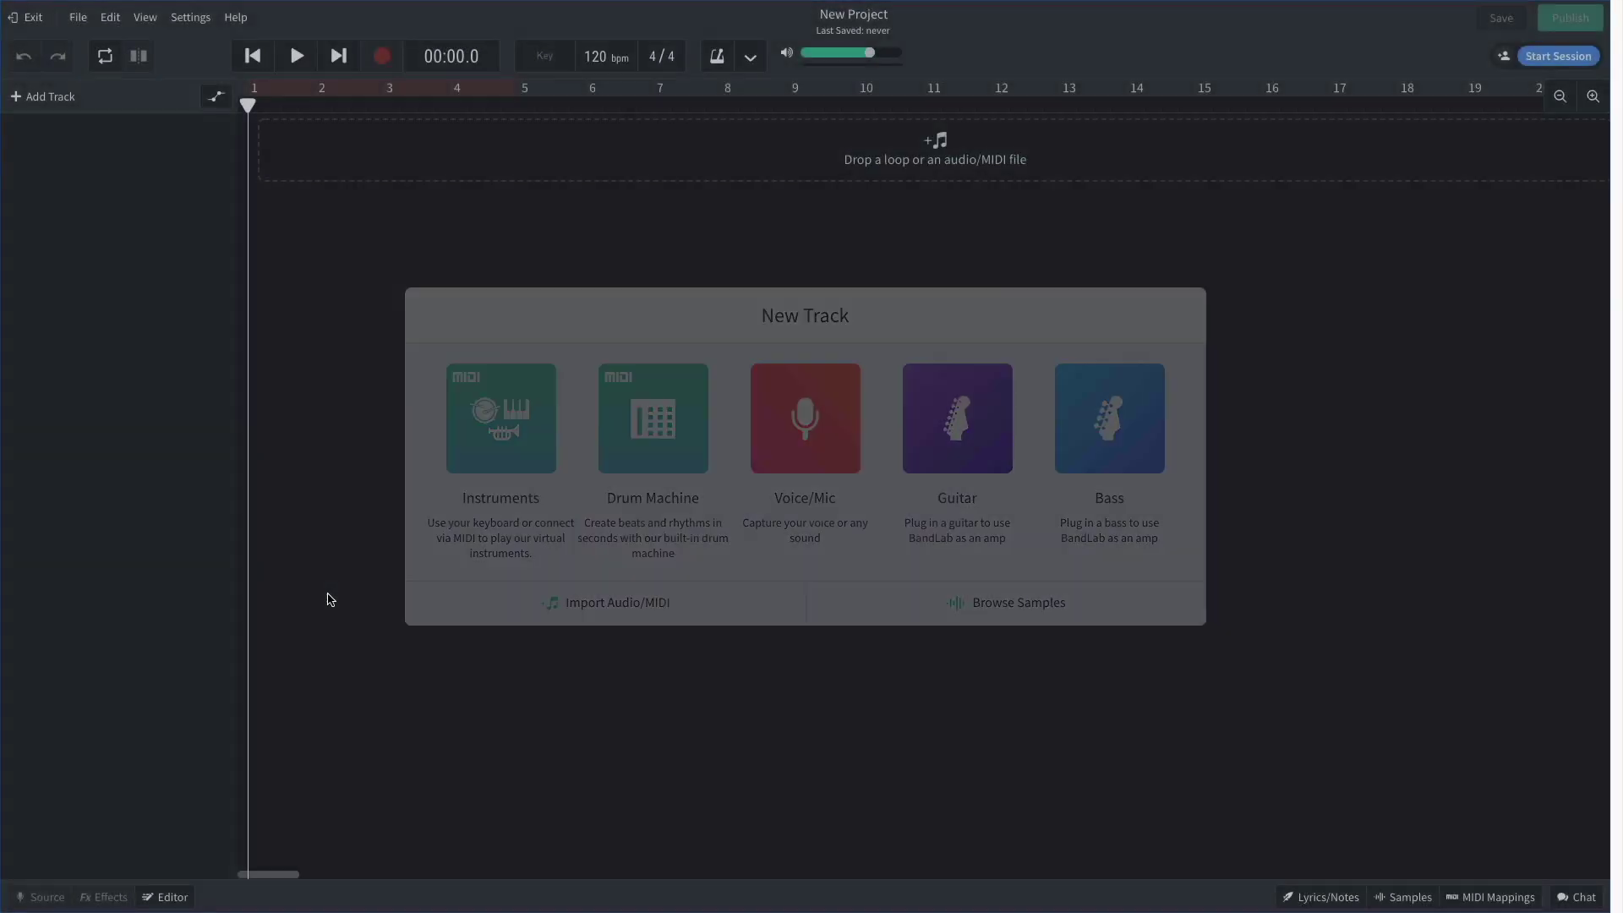
# - Dismiss the new-track prompt and set the project's tempo to 105 bpm and its key to G# minor
pyautogui.click(330, 600)
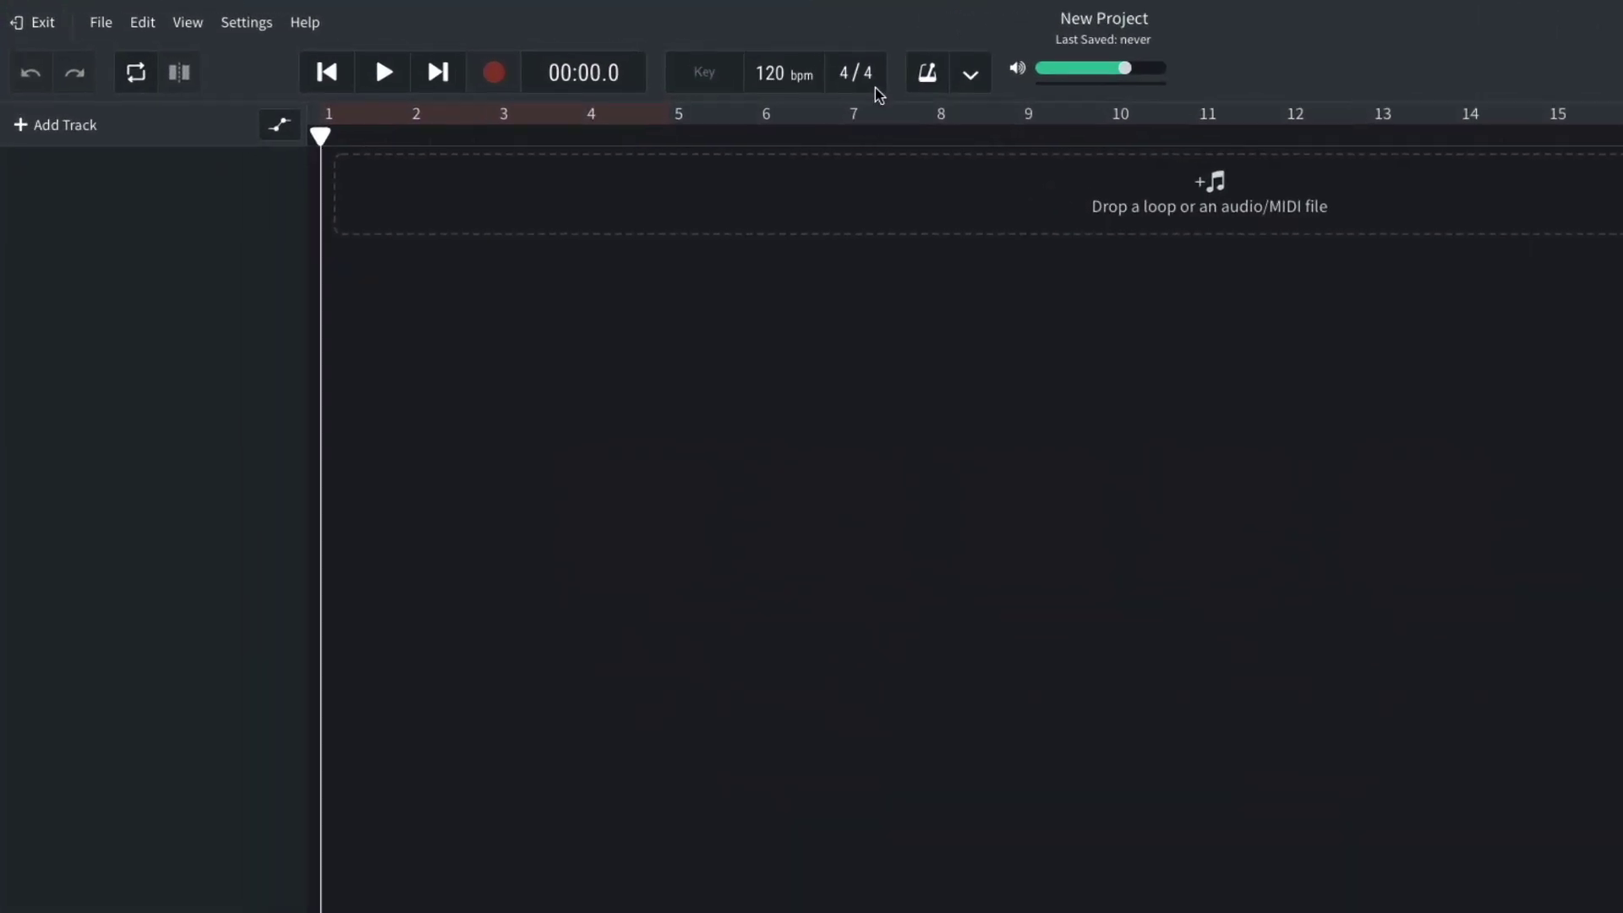
pyautogui.doubleClick(595, 56)
pyautogui.write('105')
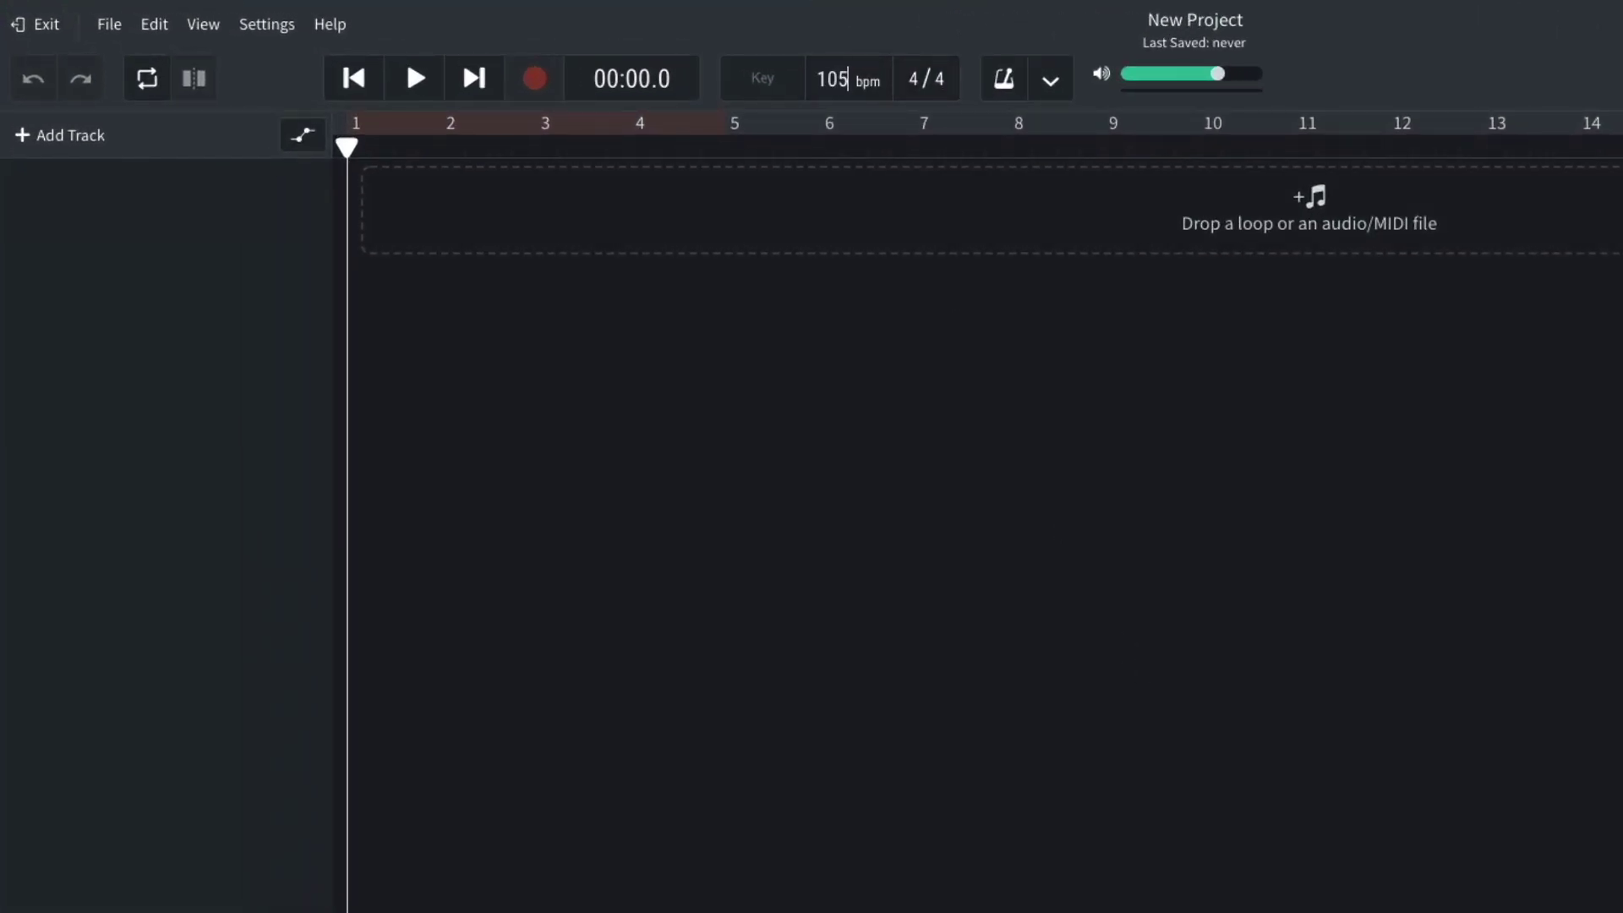
pyautogui.press('Return')
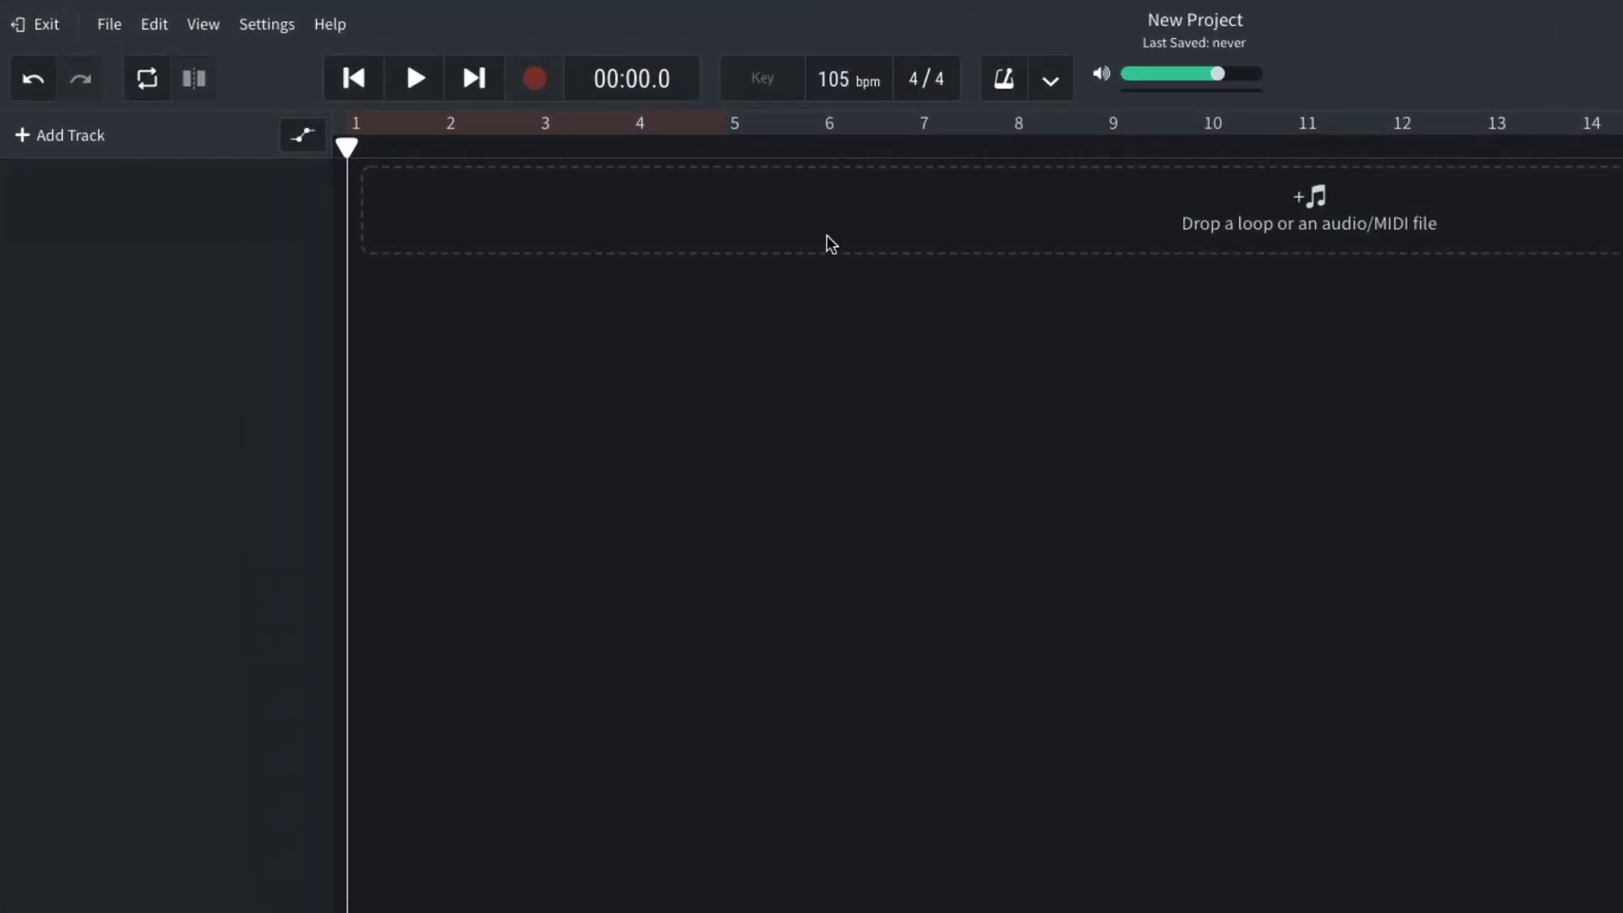
pyautogui.click(763, 81)
pyautogui.scroll(-5, 764, 194)
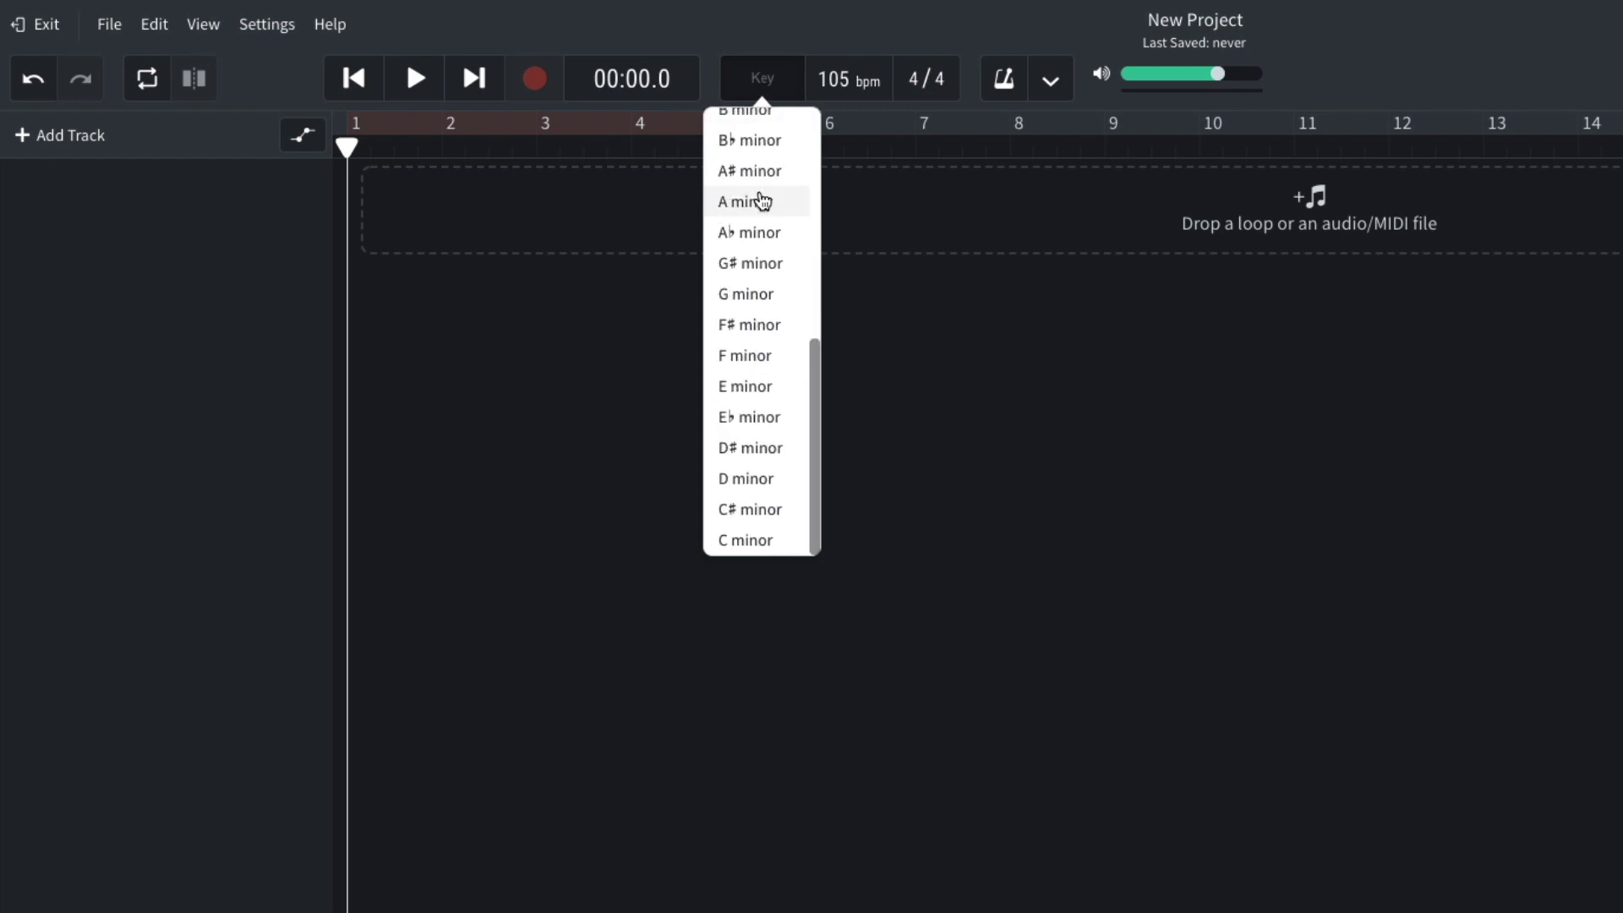
pyautogui.click(775, 264)
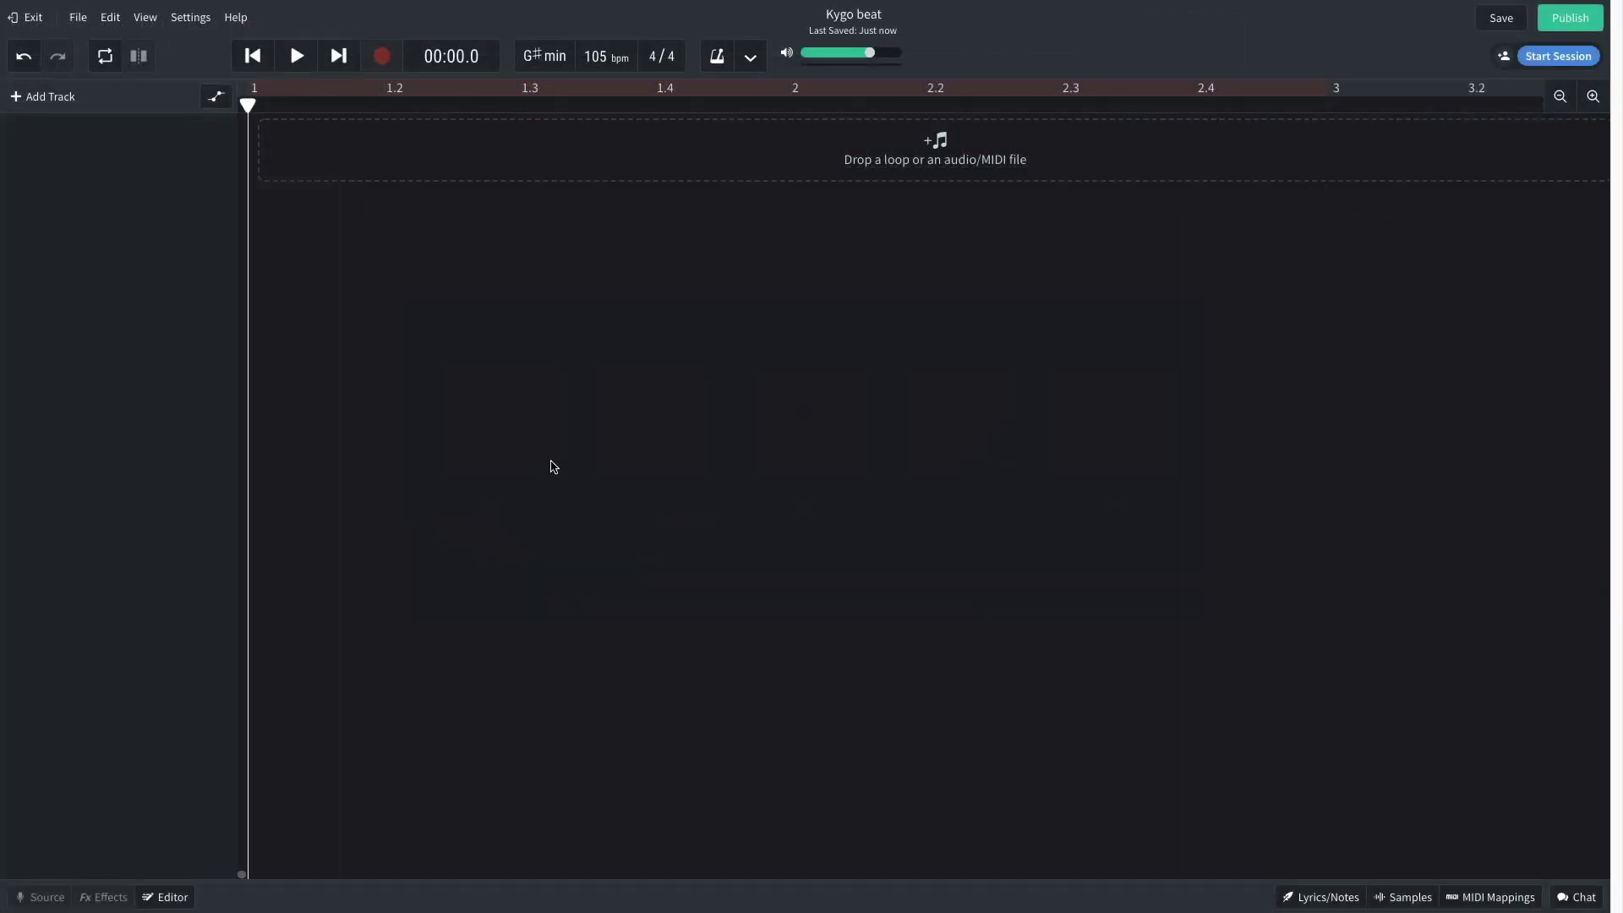
# - Add an instrument track using the Electro Pop Kit from the Drum Pads category
pyautogui.click(68, 99)
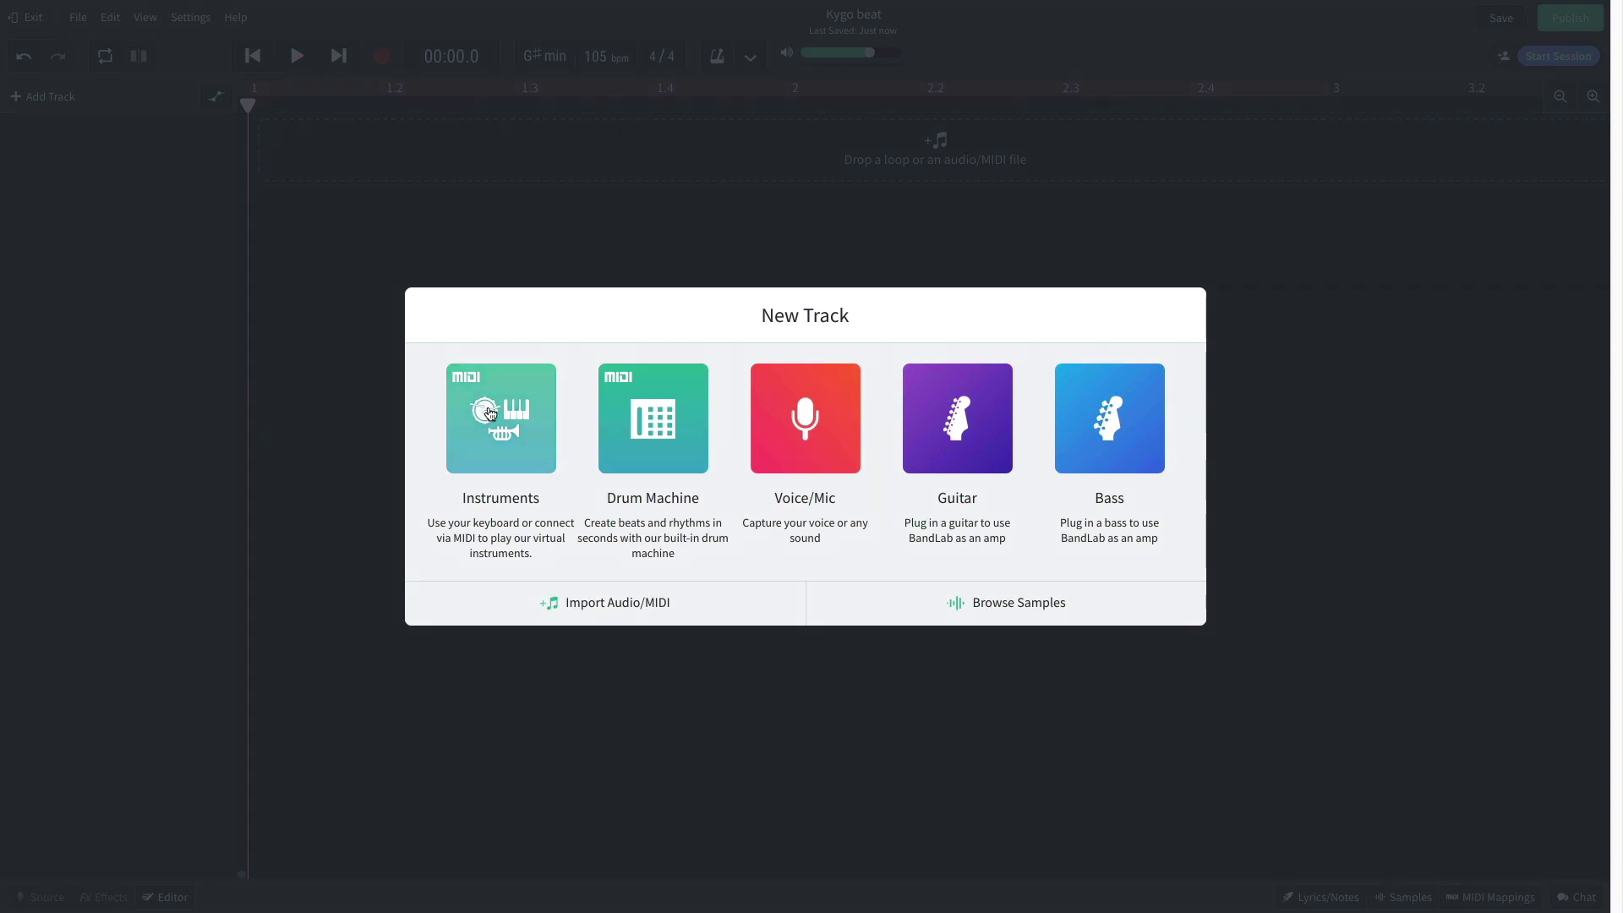
pyautogui.click(491, 412)
pyautogui.click(131, 707)
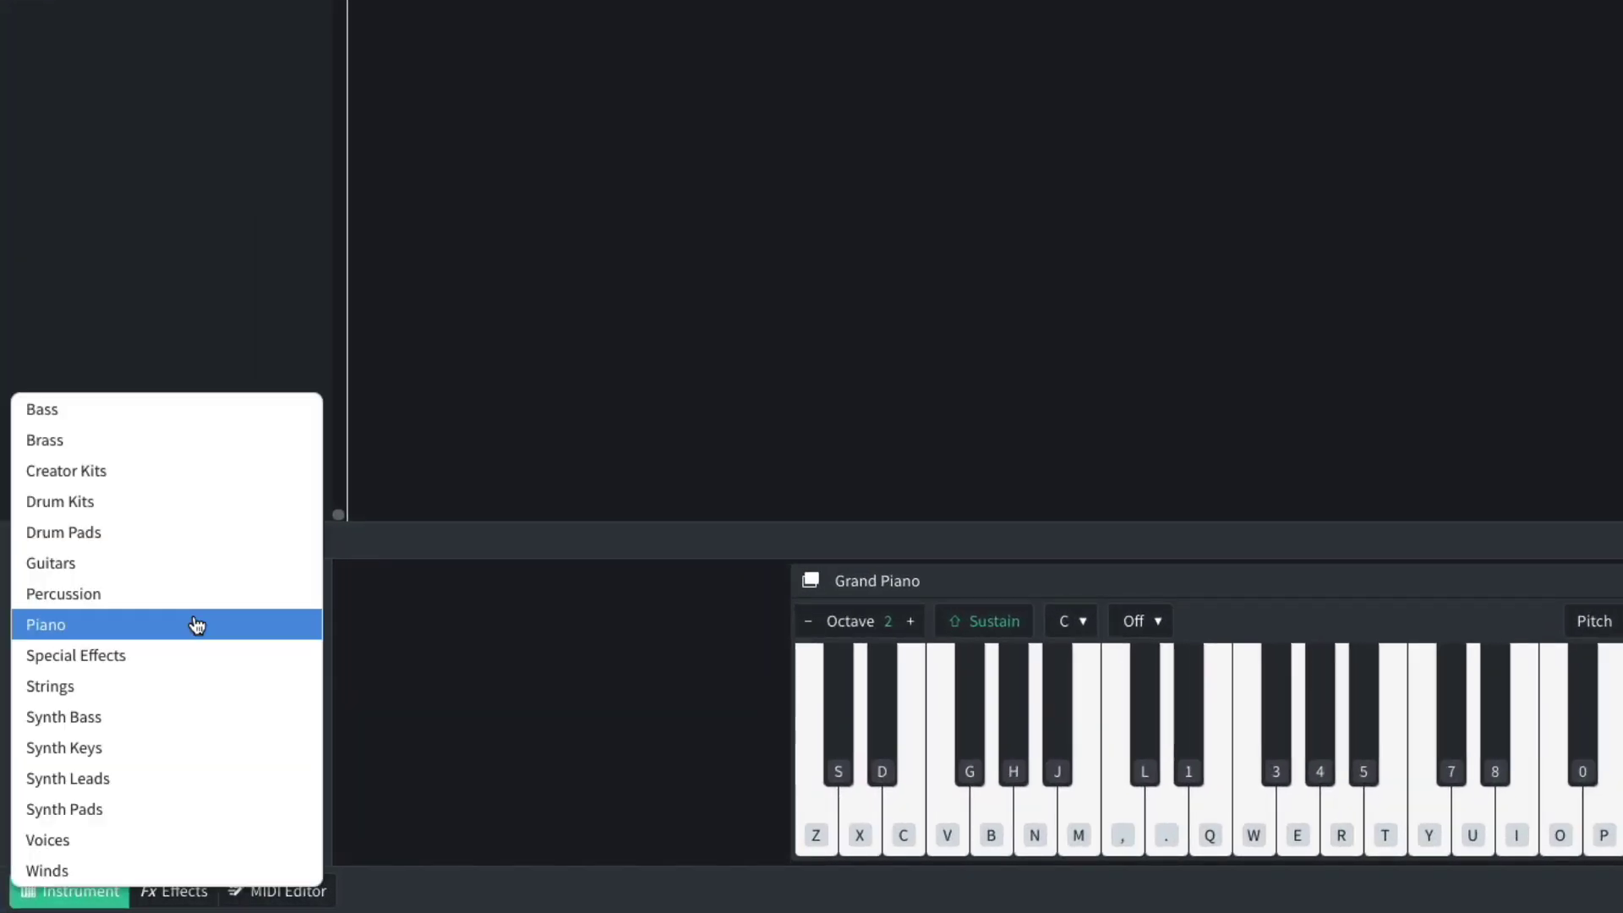
pyautogui.click(163, 533)
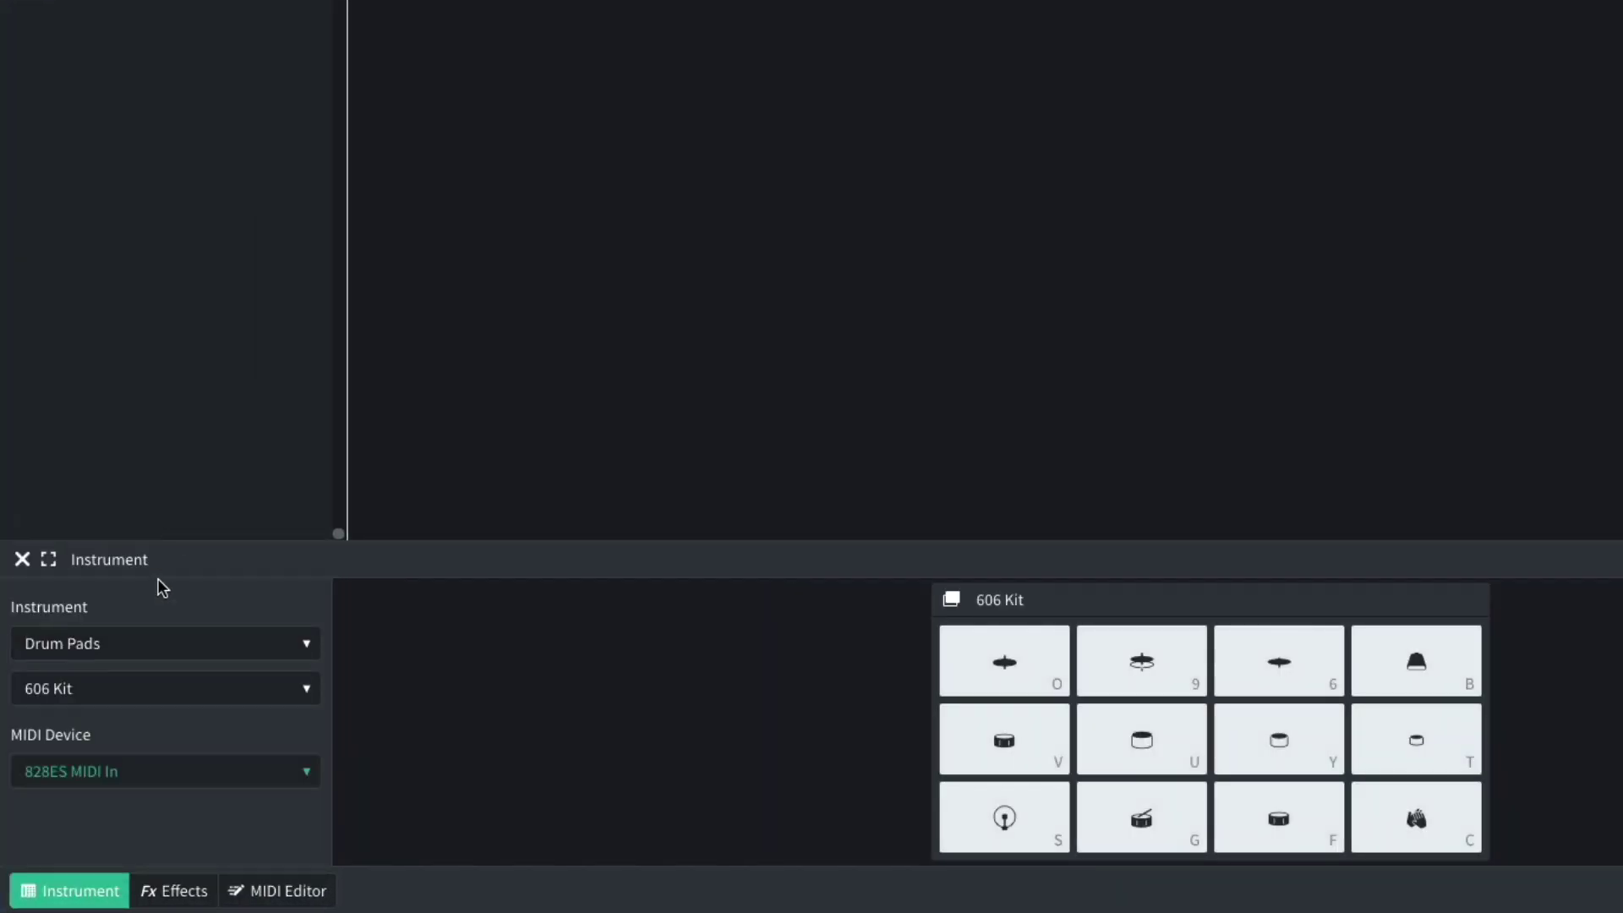
pyautogui.click(160, 690)
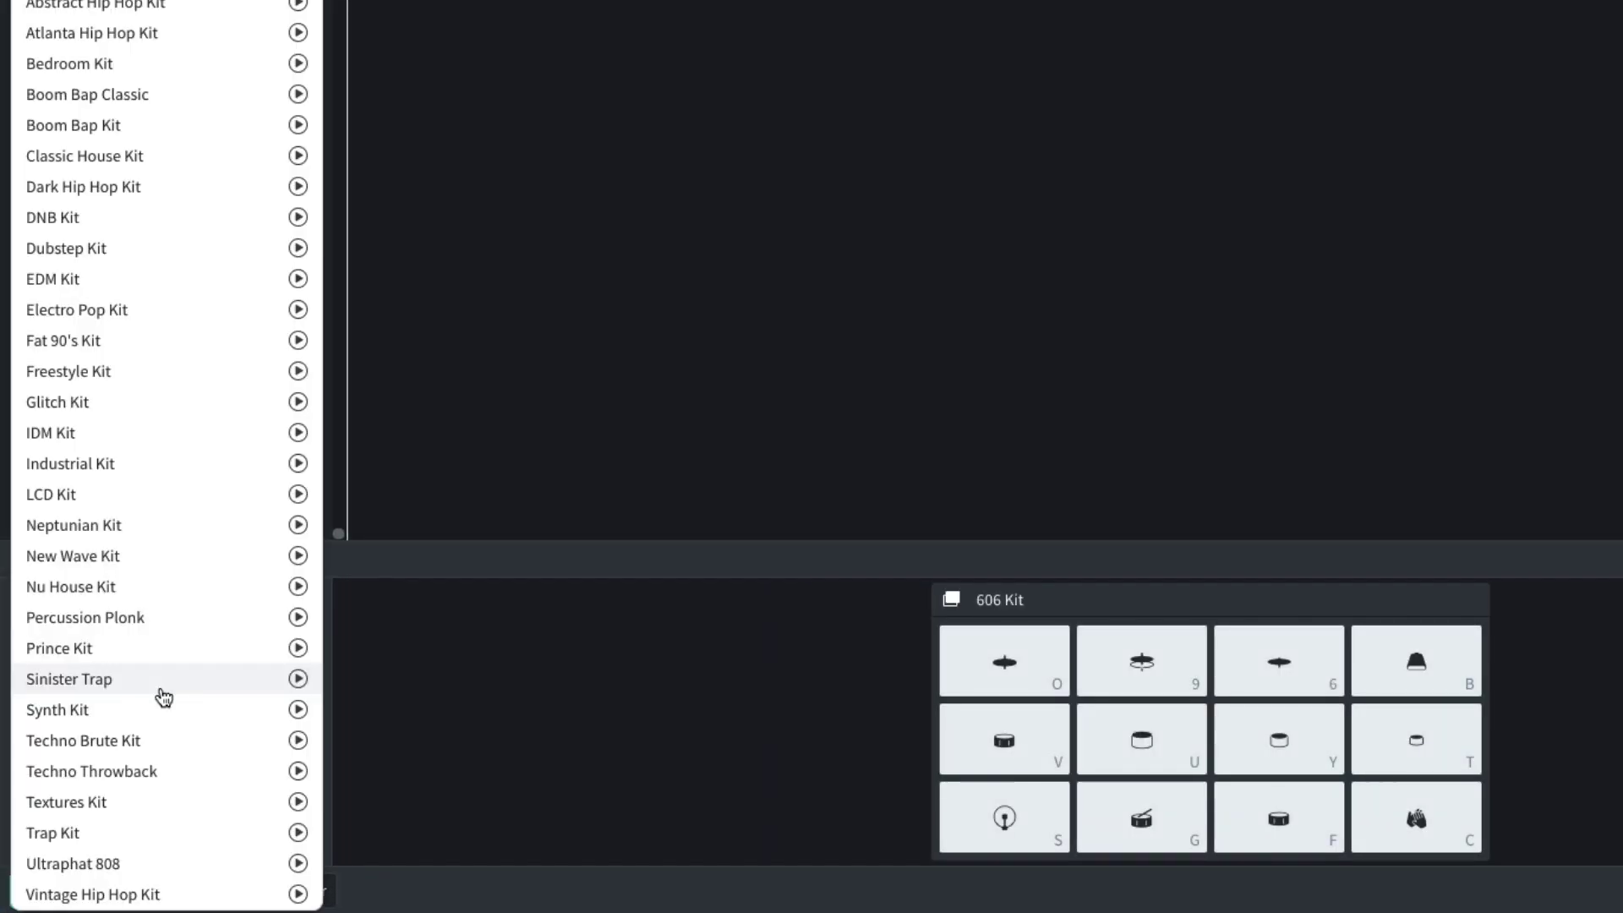
pyautogui.click(158, 311)
# - Open the drum track's note editor and place kick notes on all four beats of bar 1
pyautogui.click(278, 890)
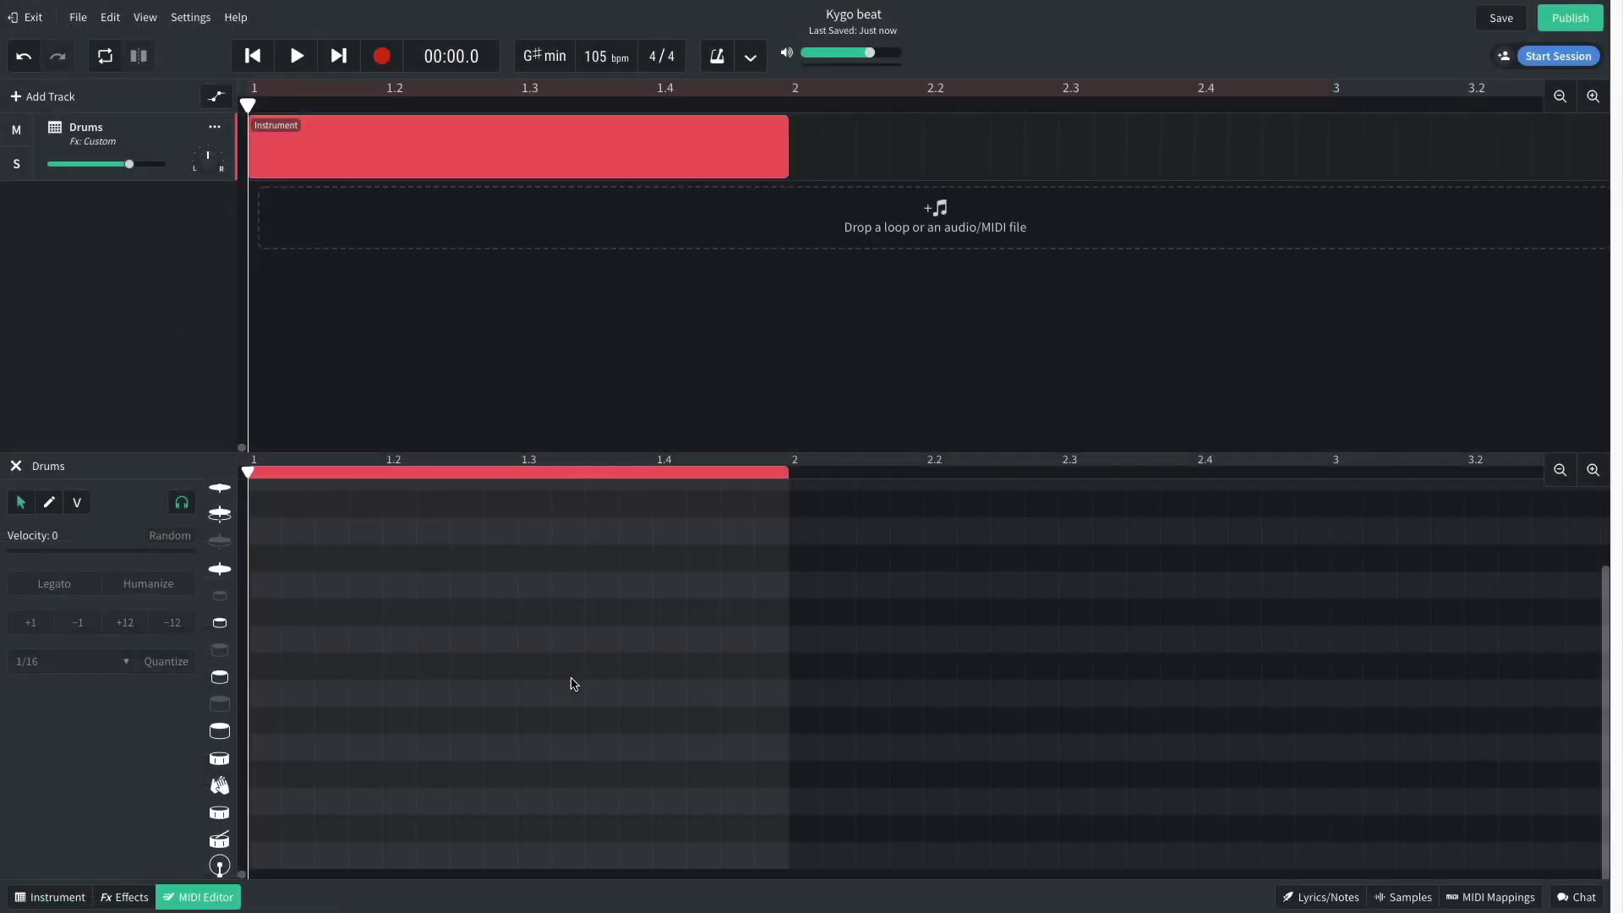
pyautogui.click(270, 857)
pyautogui.click(408, 859)
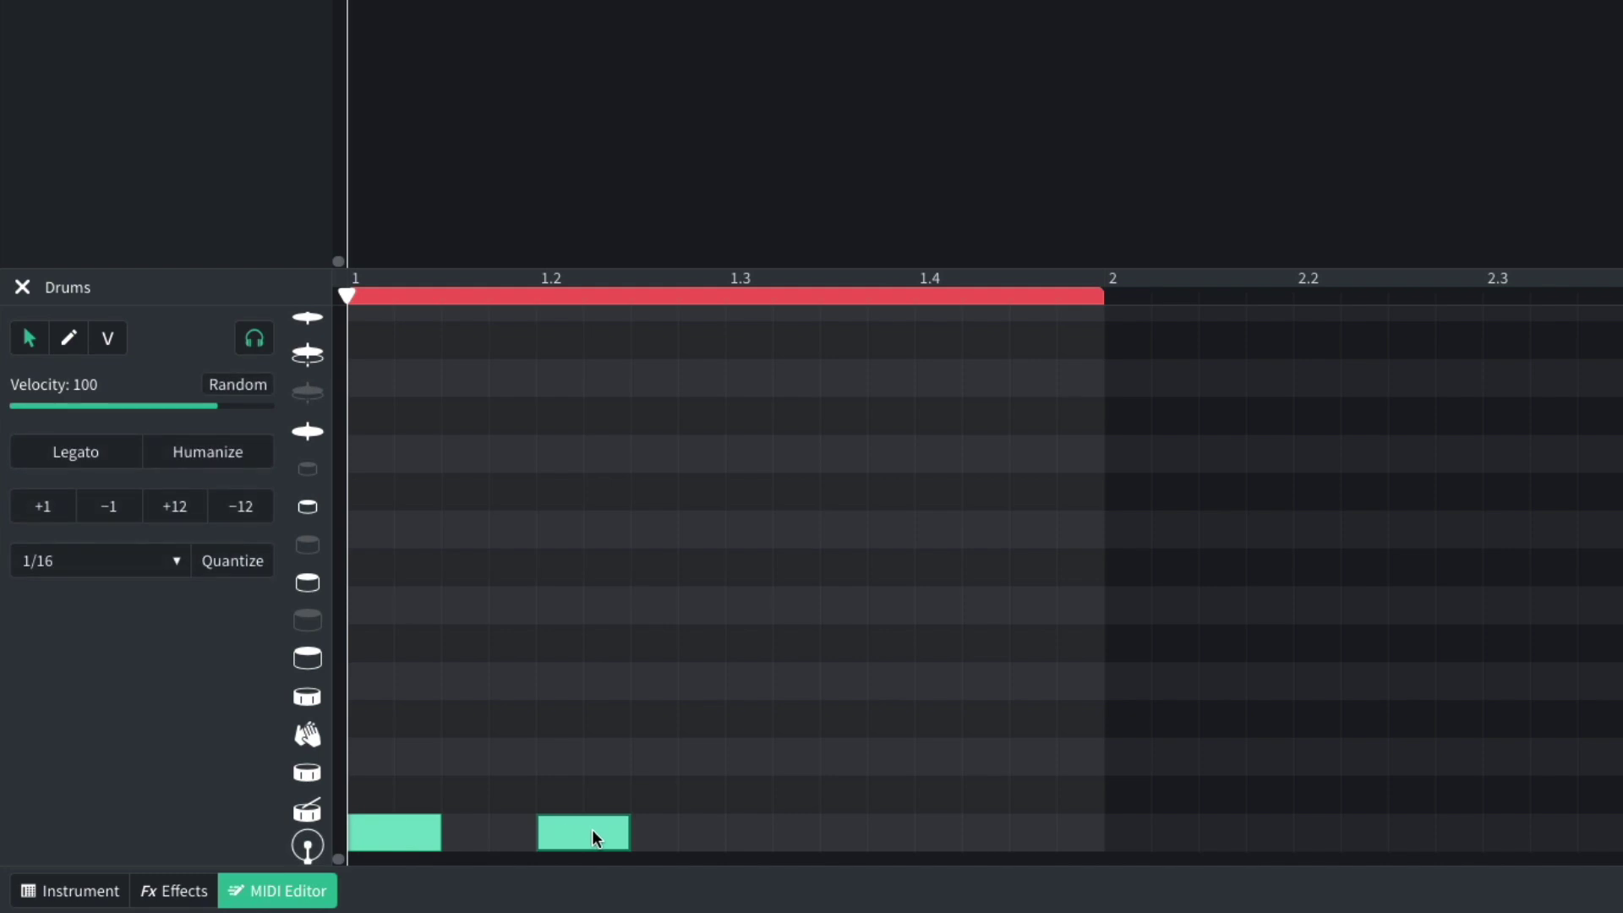
pyautogui.click(753, 829)
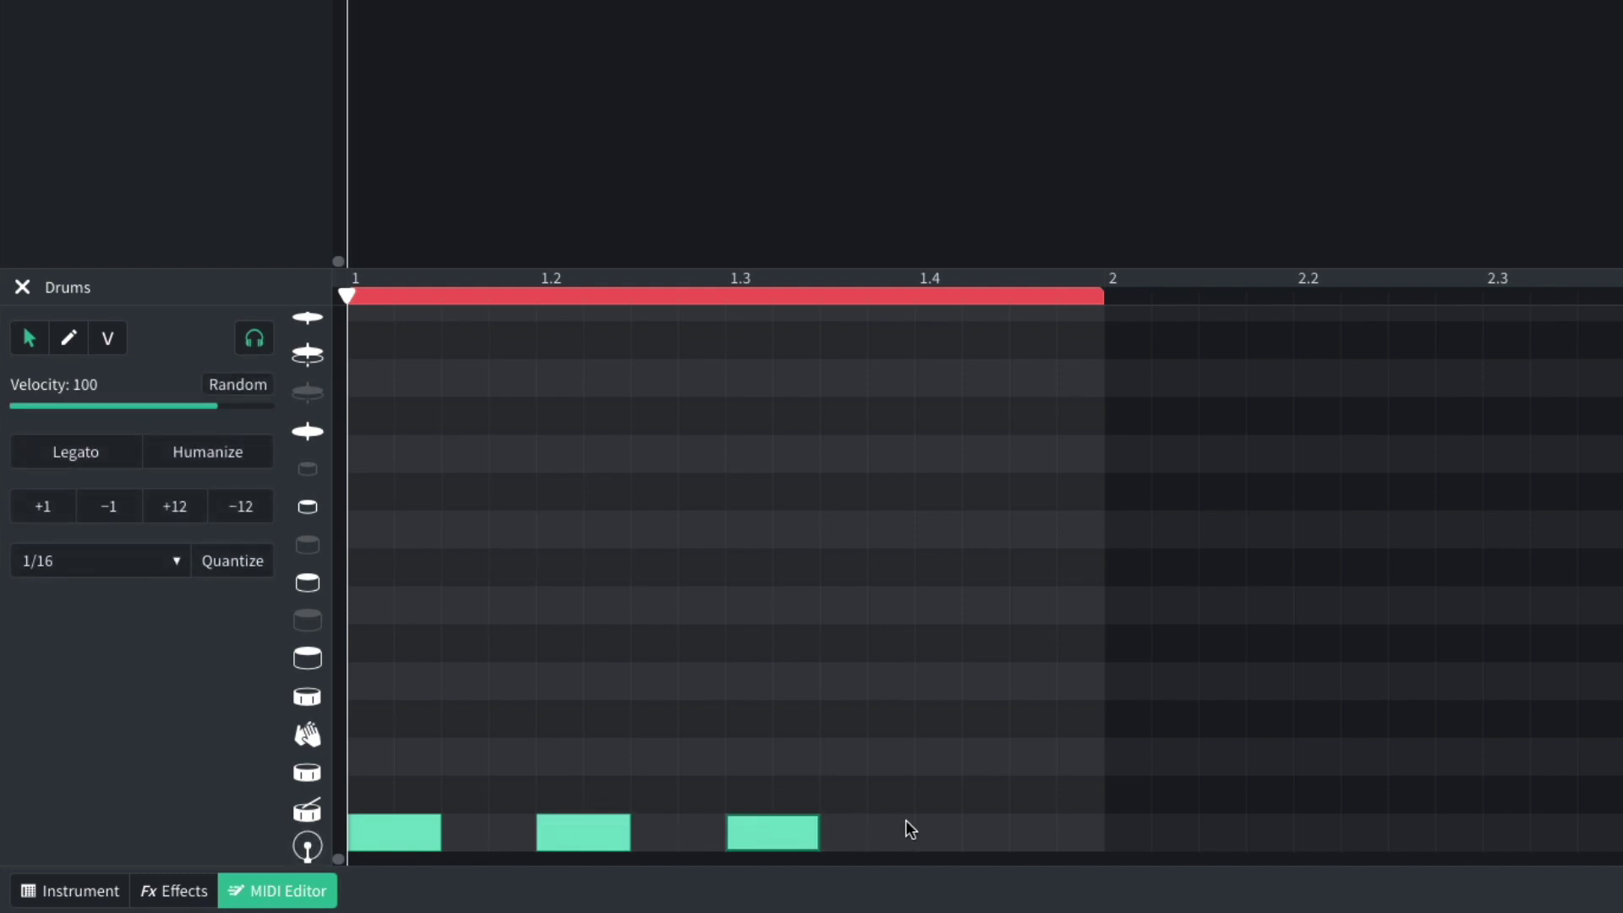
pyautogui.click(938, 833)
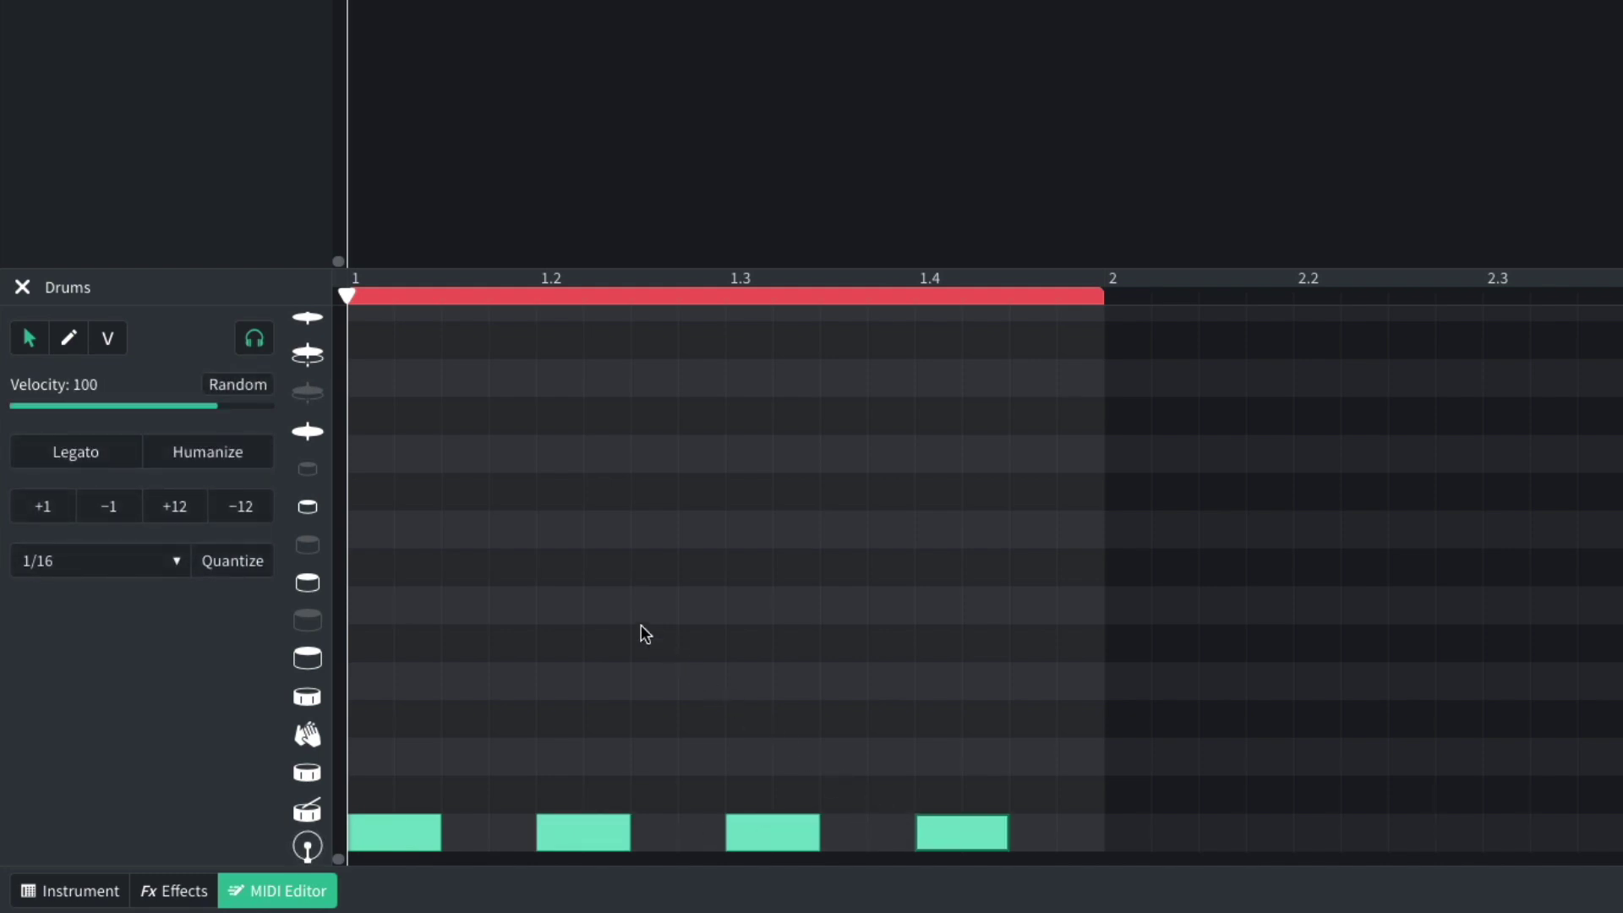
# - Add four hi-hat notes on the offbeats of bar 1, halfway between the kicks
pyautogui.click(470, 420)
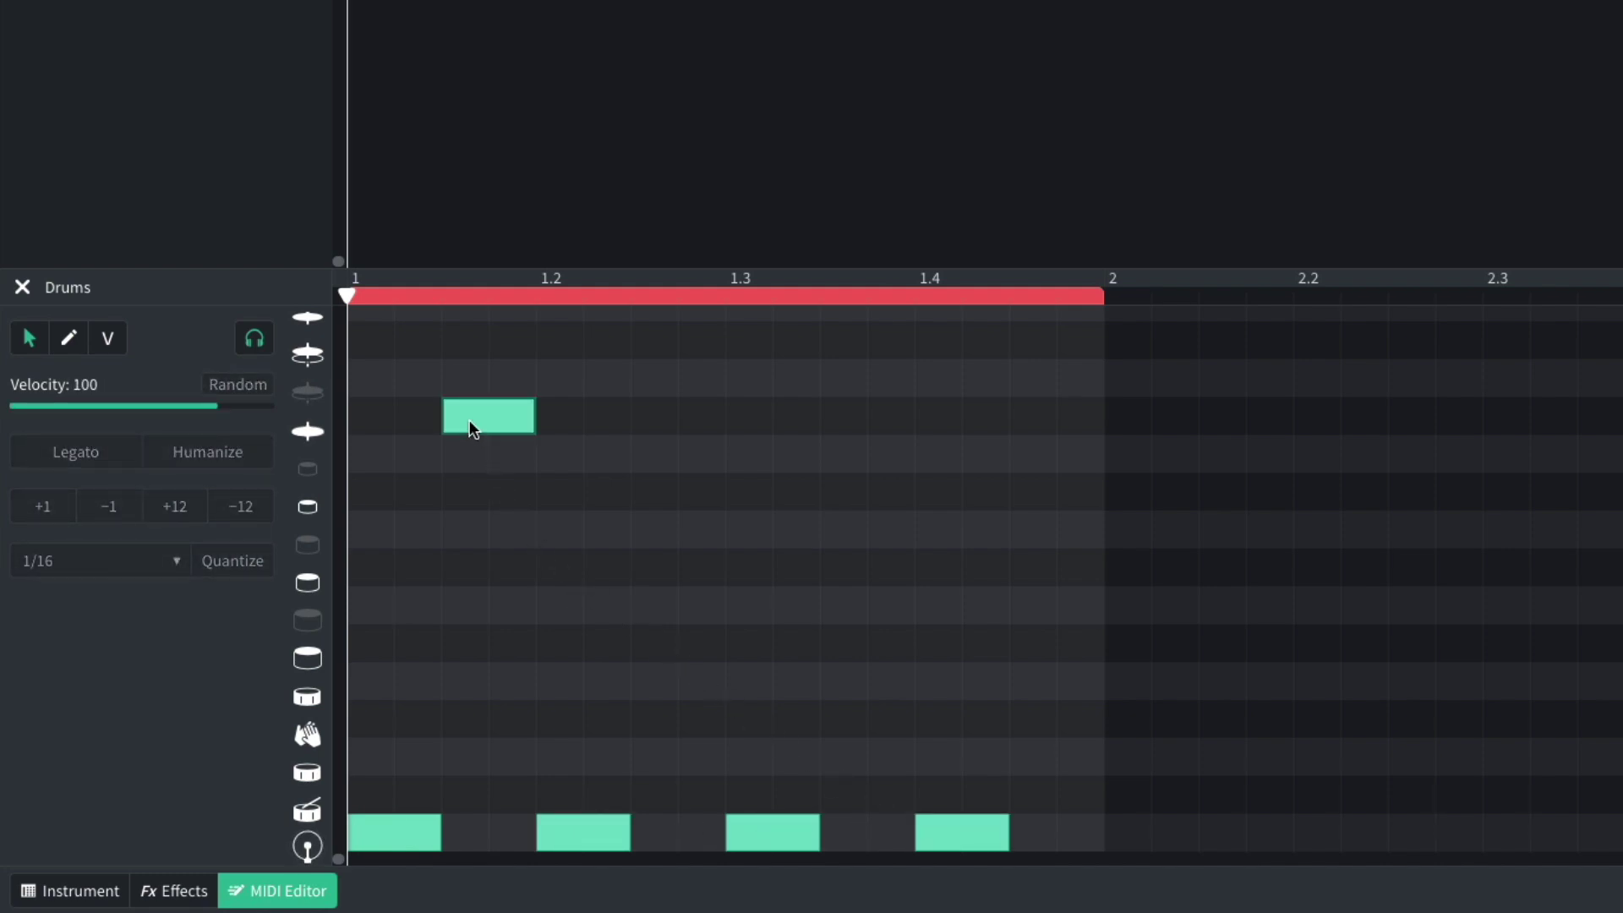
pyautogui.click(645, 419)
pyautogui.click(840, 423)
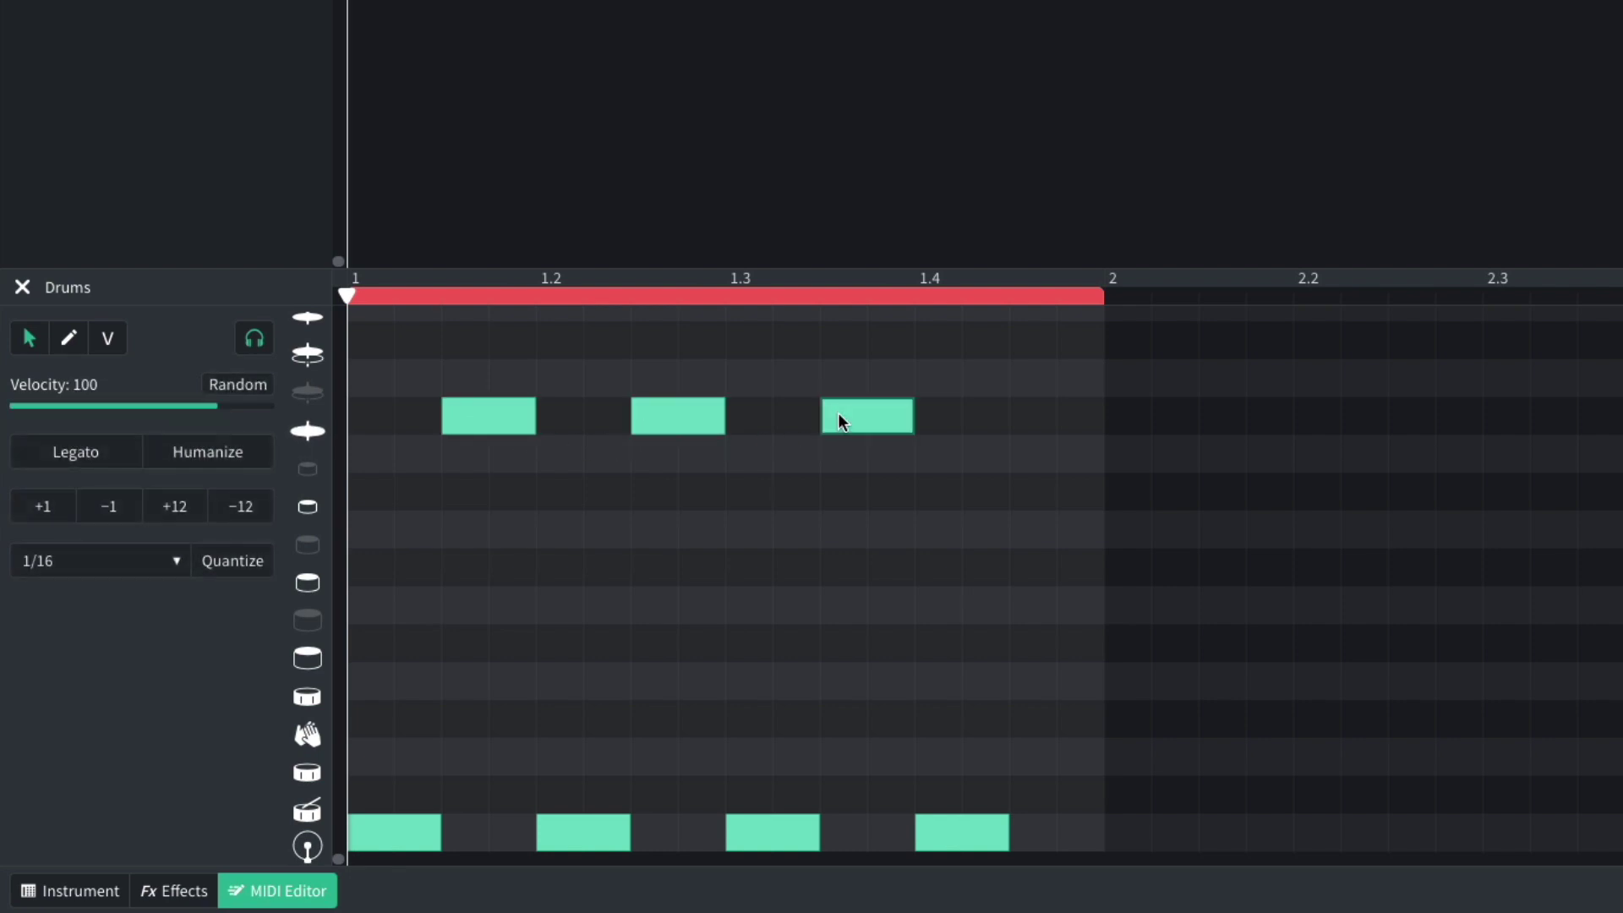
pyautogui.click(1038, 425)
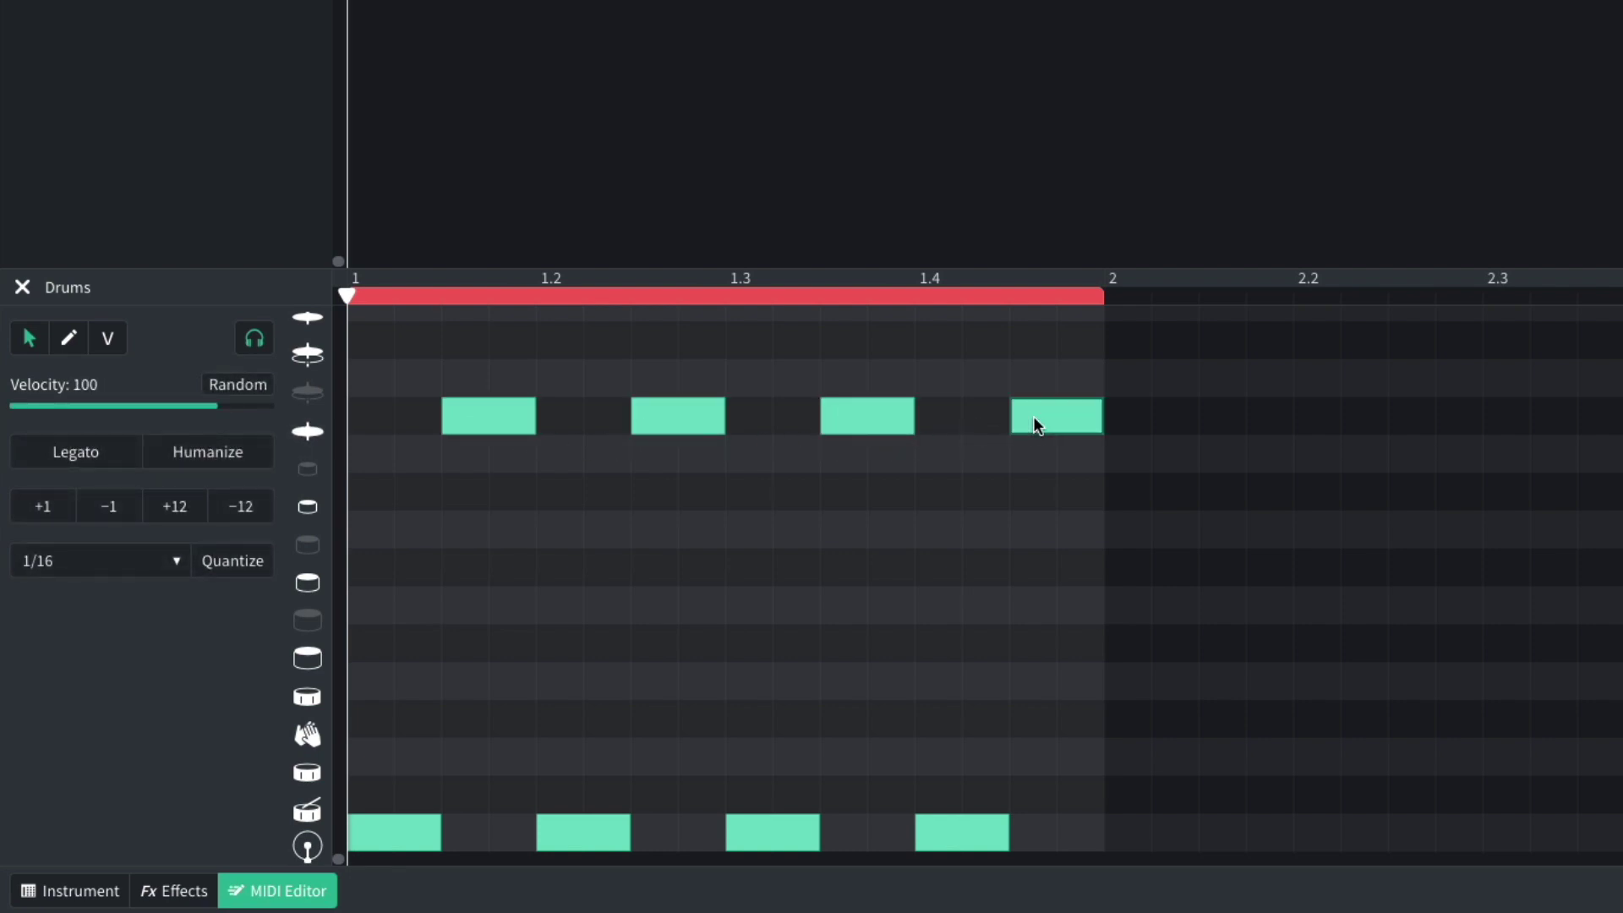
# - Add snare notes on beats 2 and 4 of bar 1 and play back the drum pattern
pyautogui.doubleClick(558, 755)
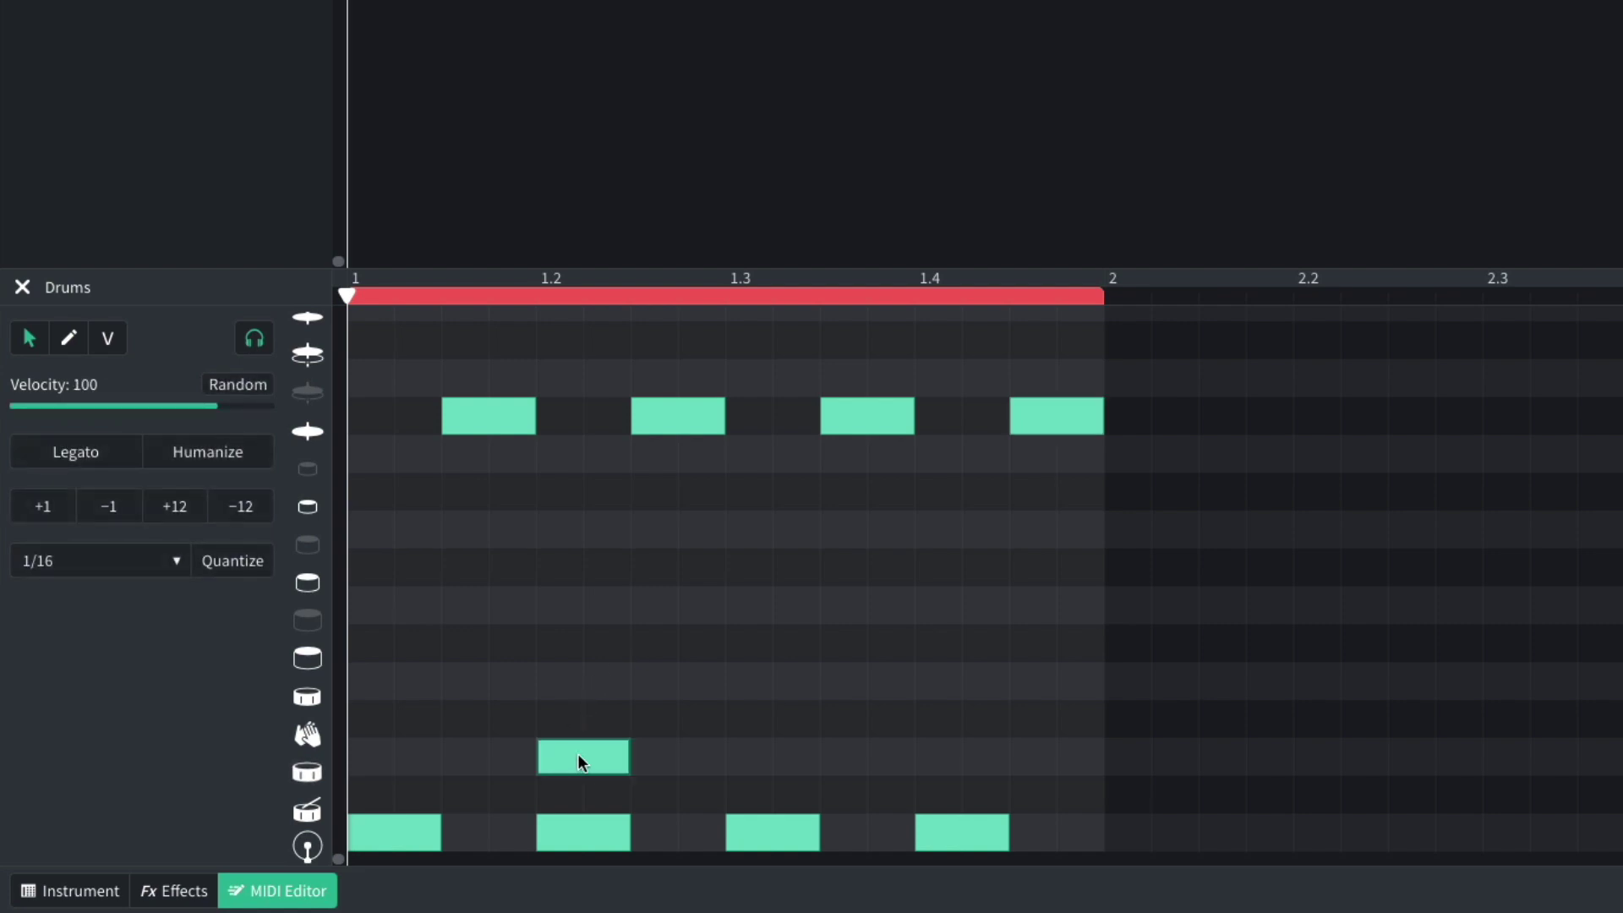
pyautogui.click(937, 752)
pyautogui.doubleClick(935, 752)
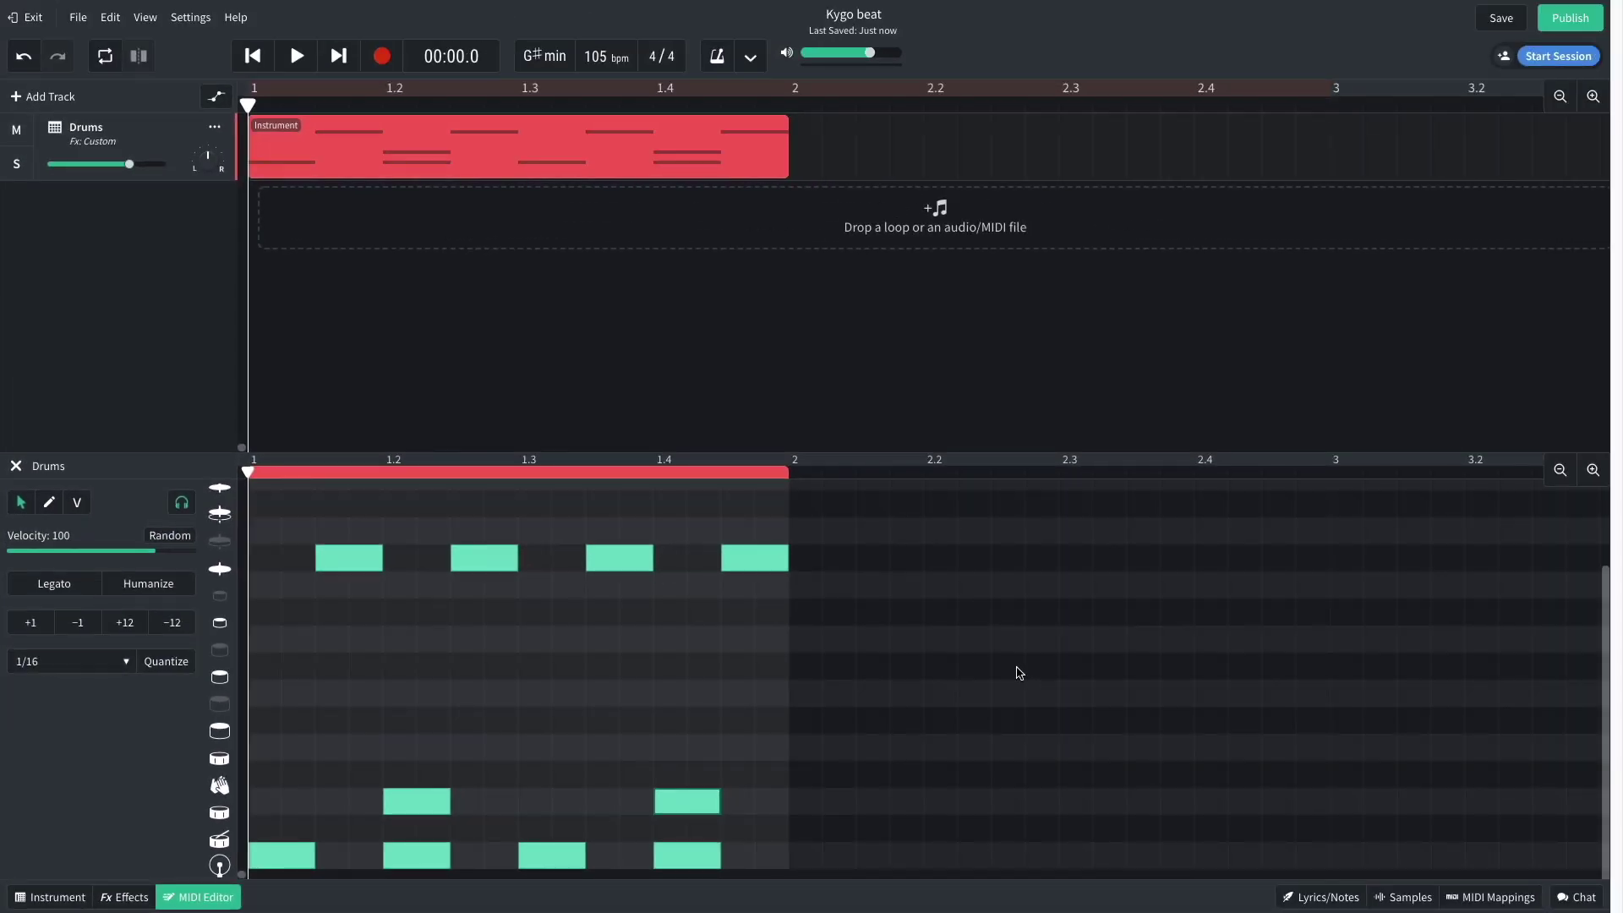
pyautogui.press('space')
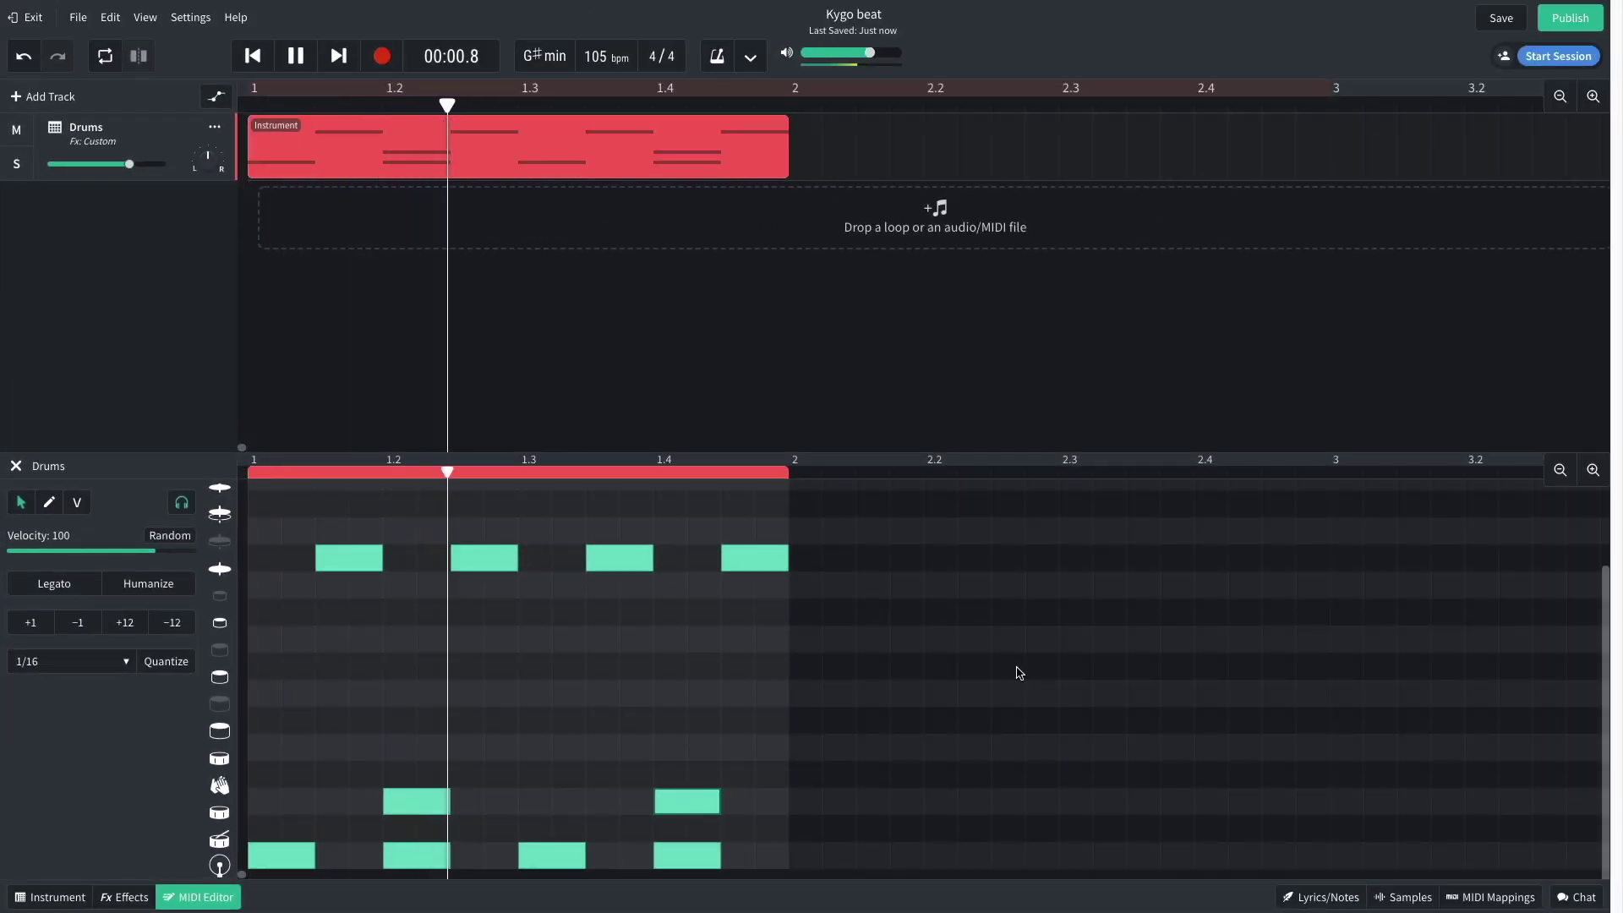
pyautogui.press('space')
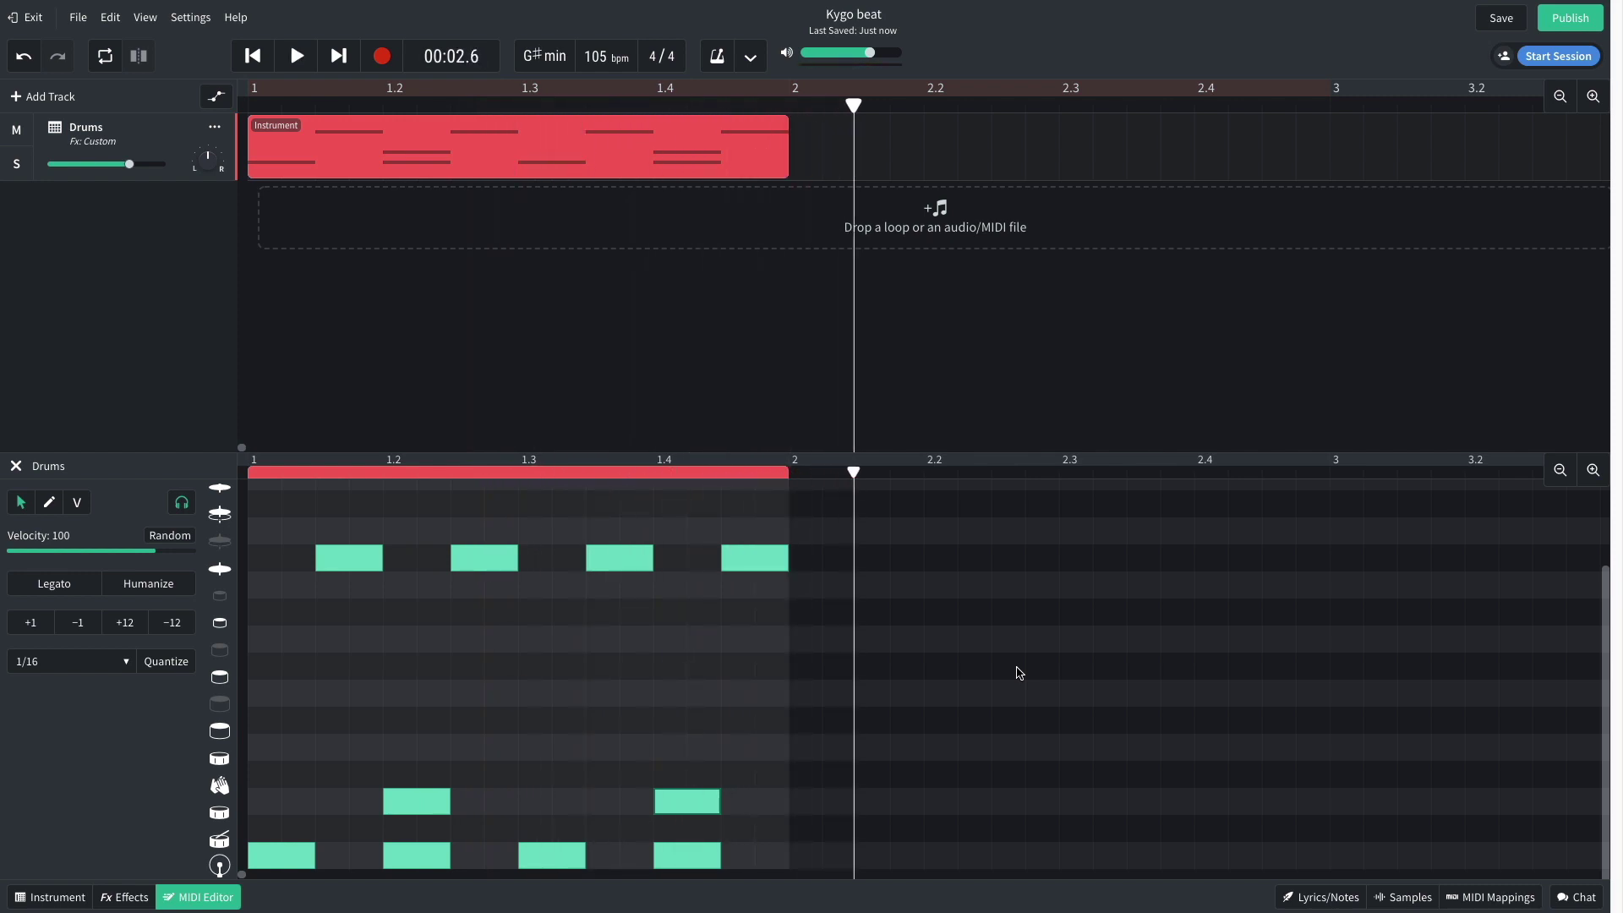
# - Duplicate the one-bar drum region into bar 2
pyautogui.press('p')
pyautogui.hotkey('ctrl', 'd')
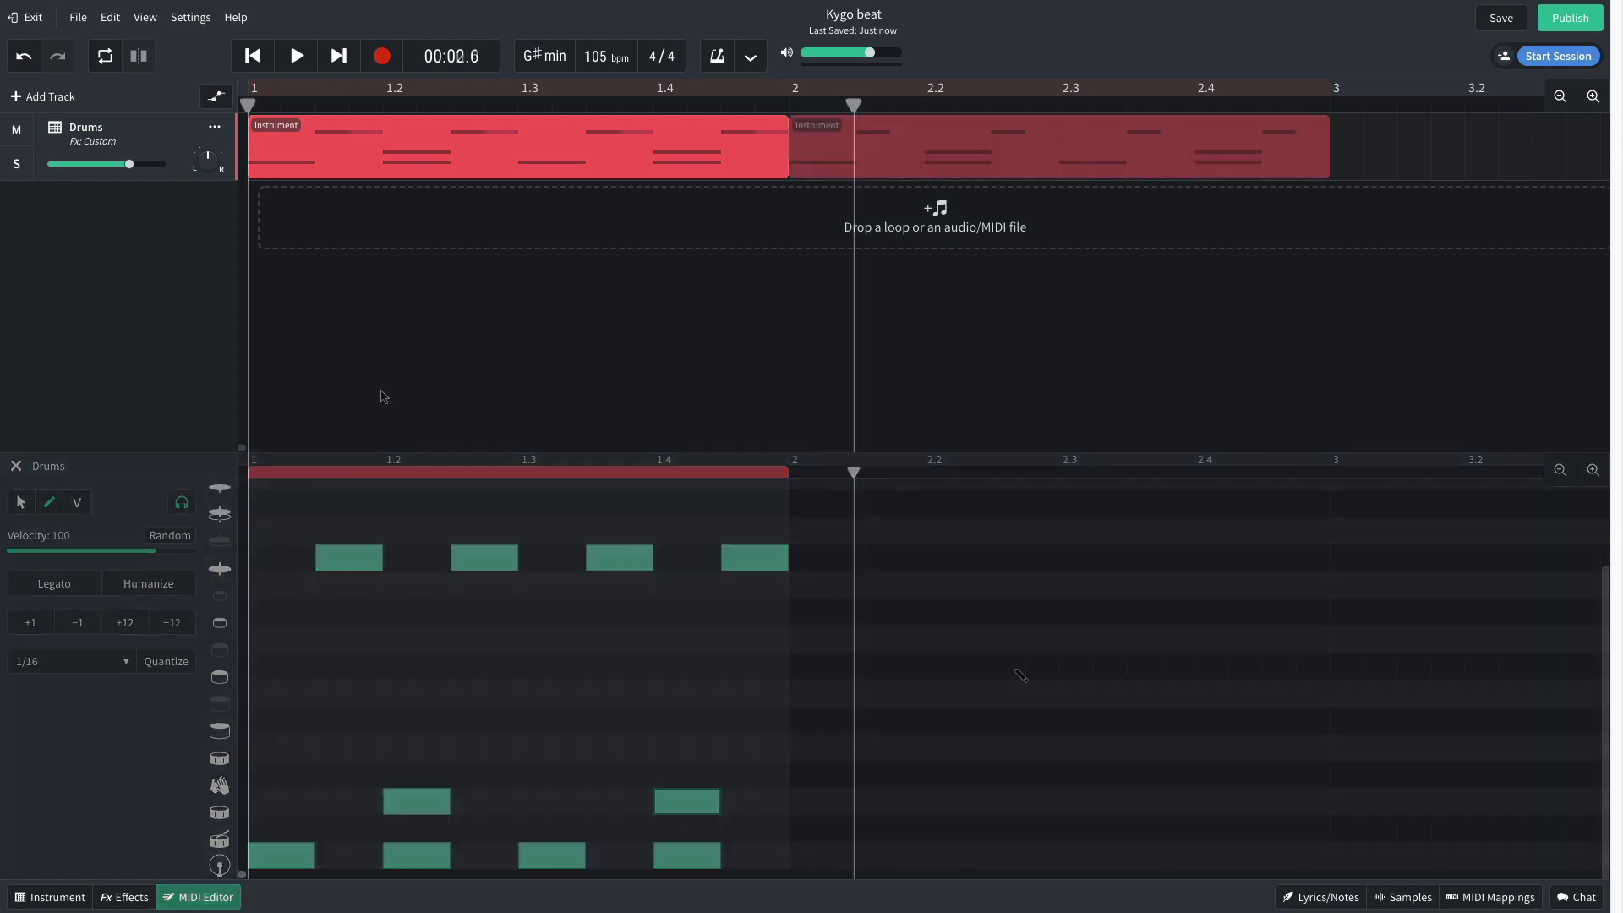
pyautogui.click(383, 397)
# - Add a second virtual instrument track below the drums and open its instrument settings
pyautogui.click(55, 97)
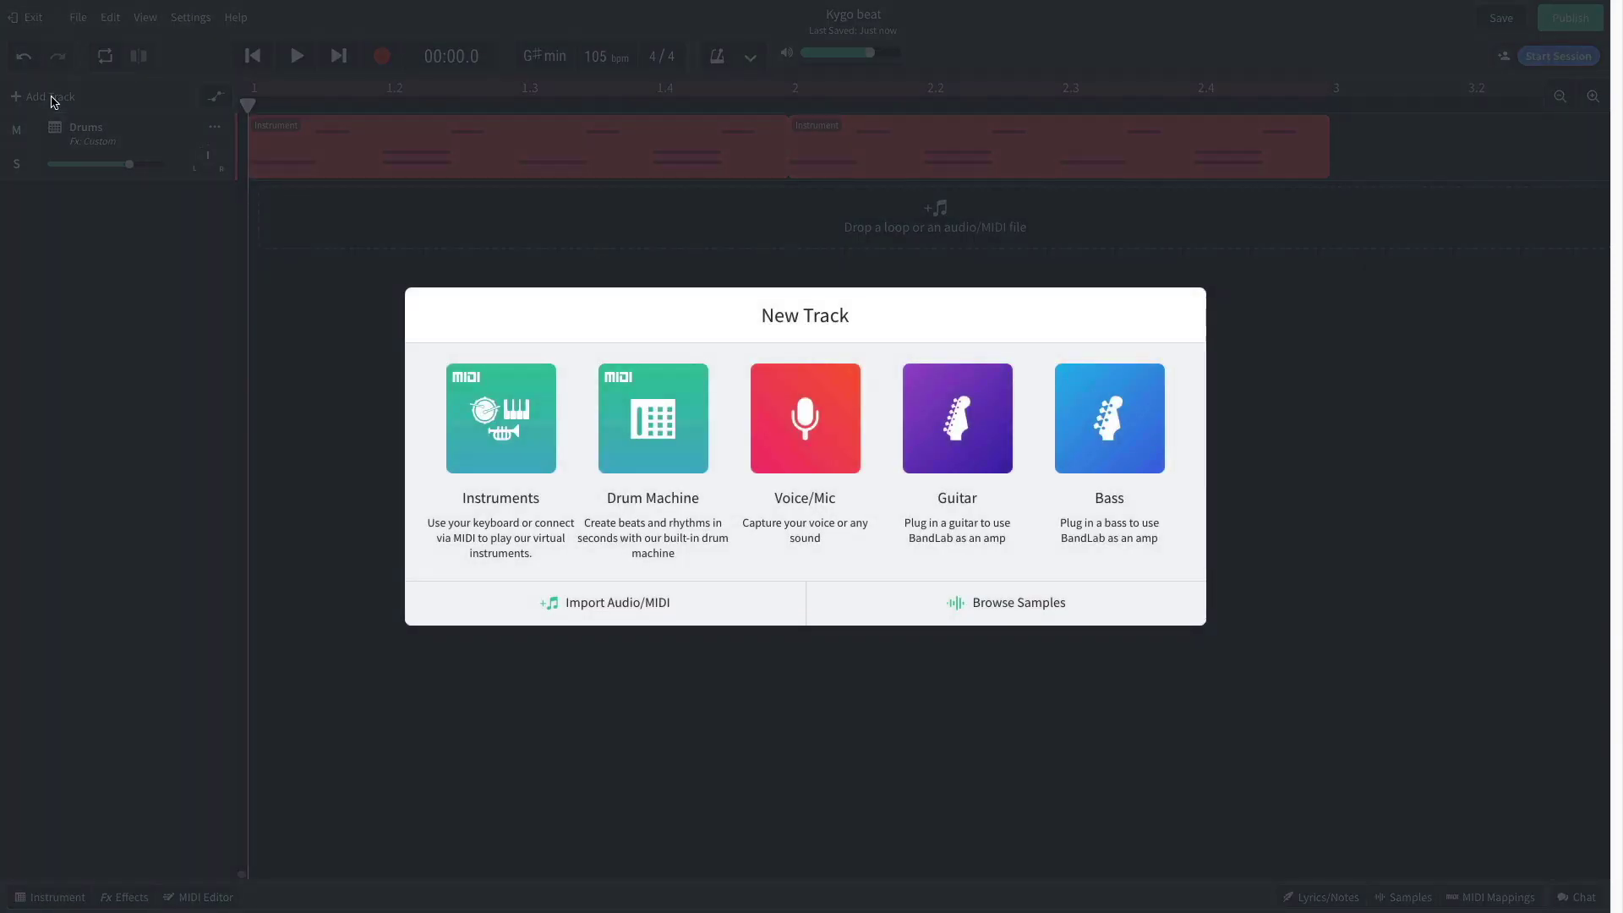
pyautogui.click(468, 389)
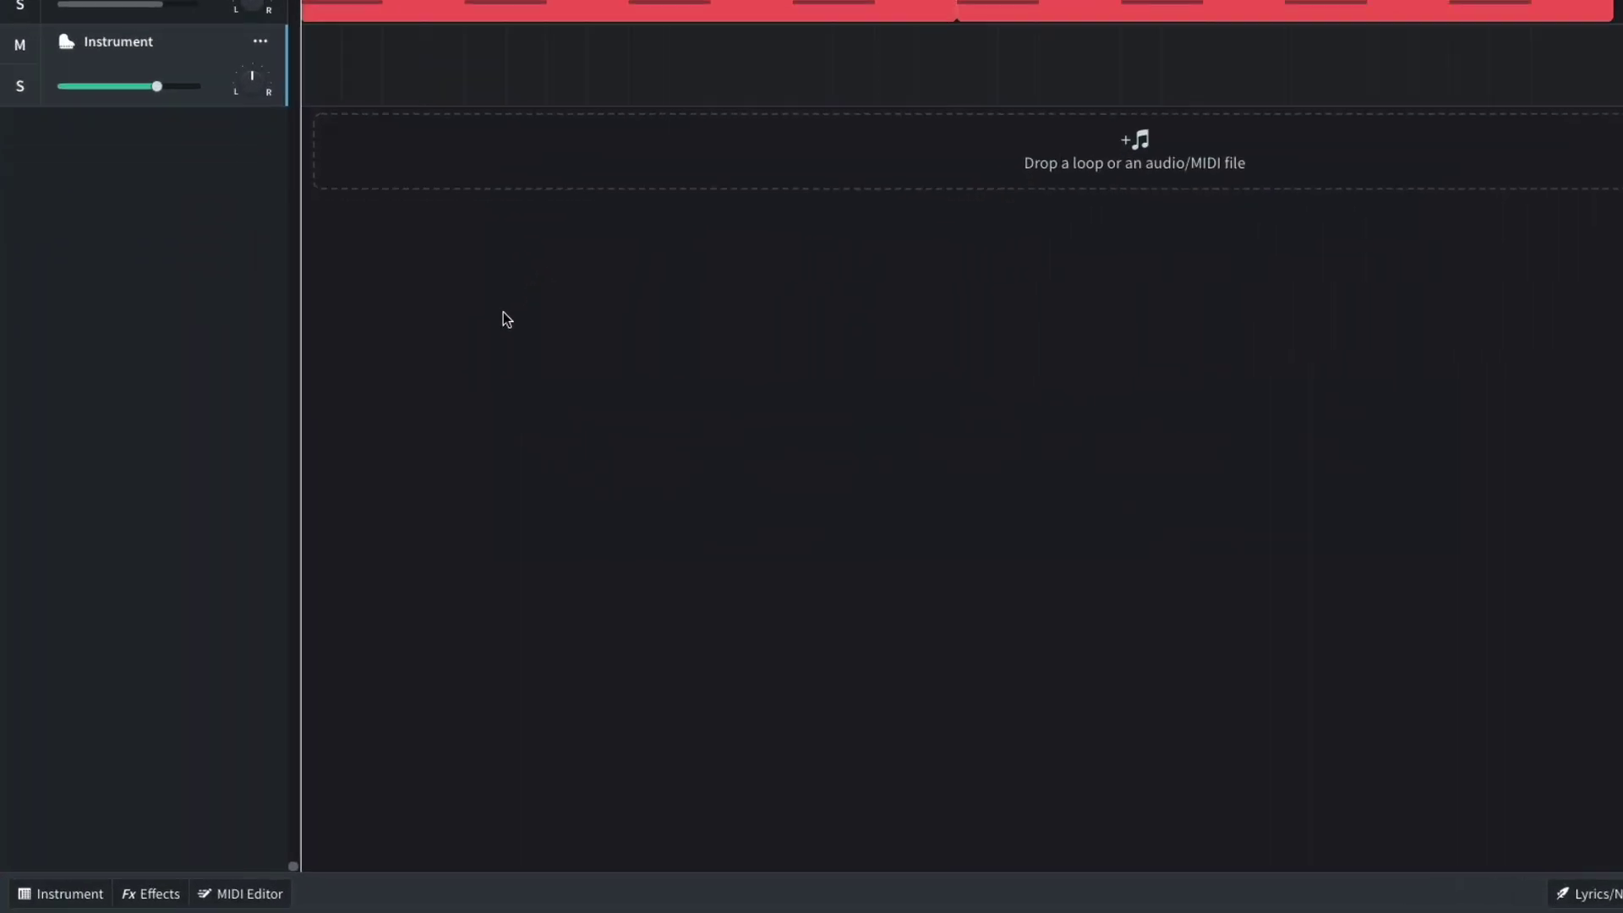
pyautogui.click(97, 893)
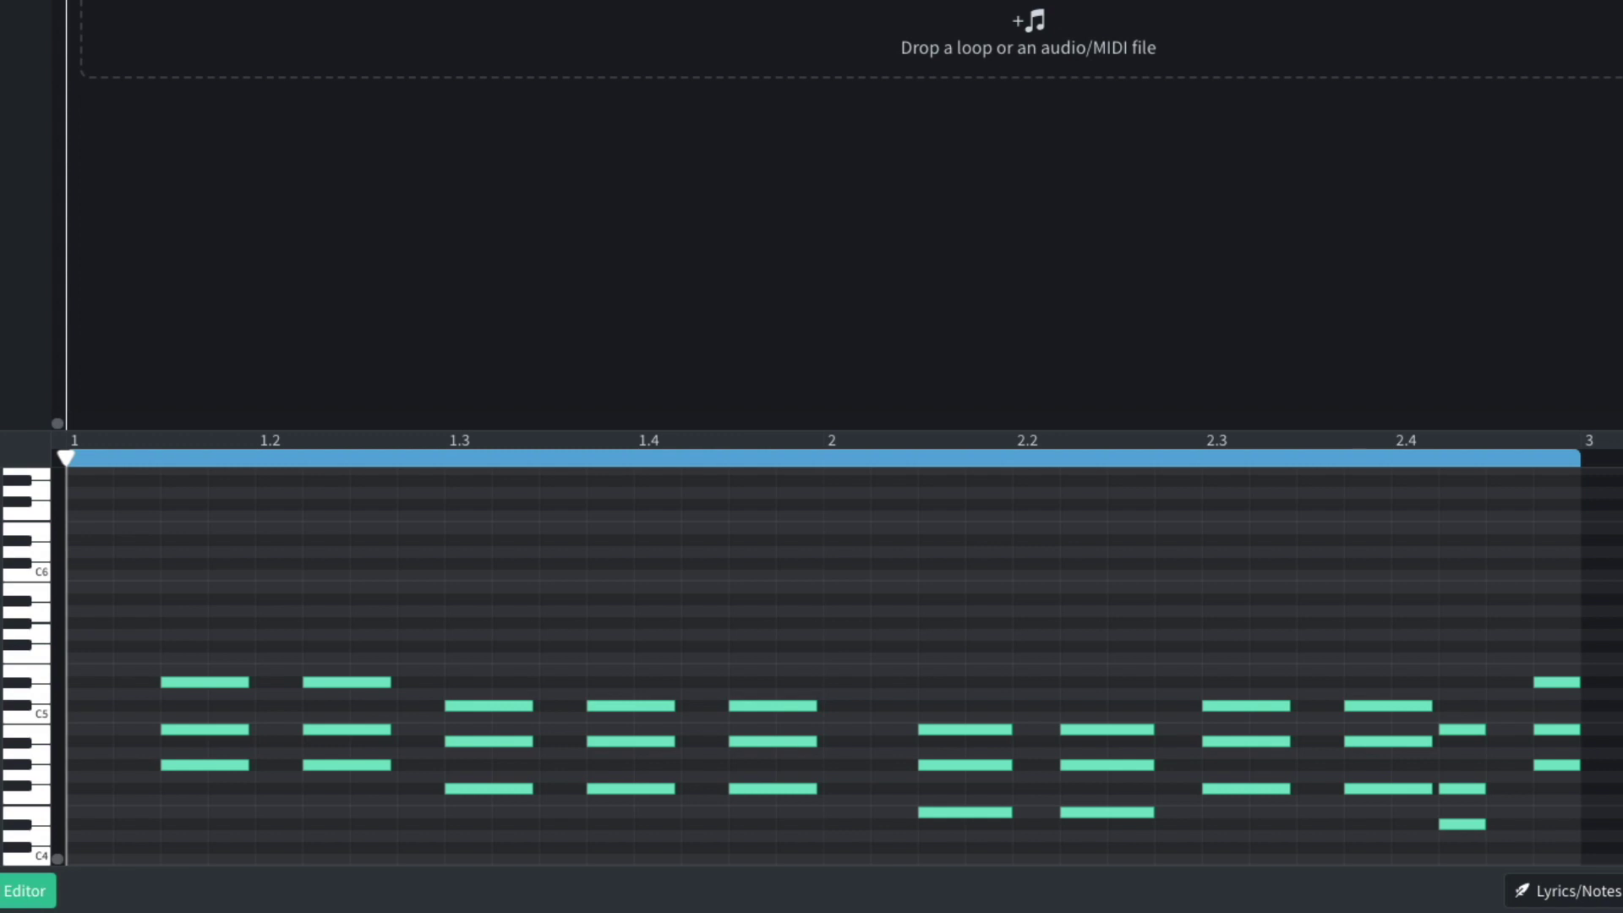
# - Play back the two-bar piano chords and add a BL 1176 compressor to the piano track
pyautogui.press('space')
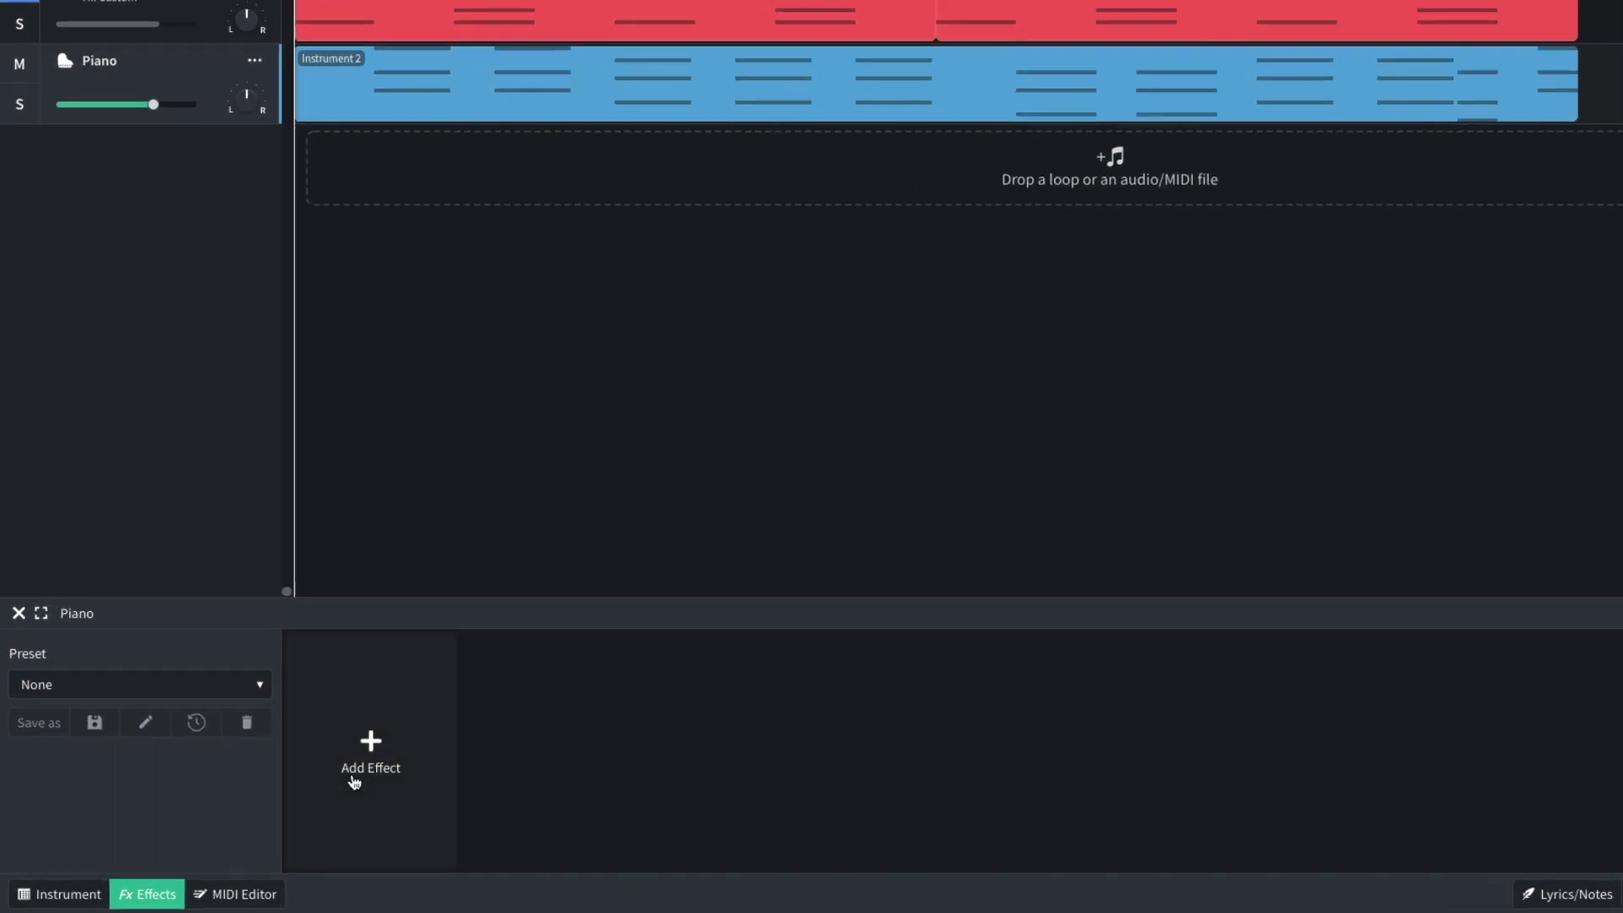
pyautogui.click(312, 777)
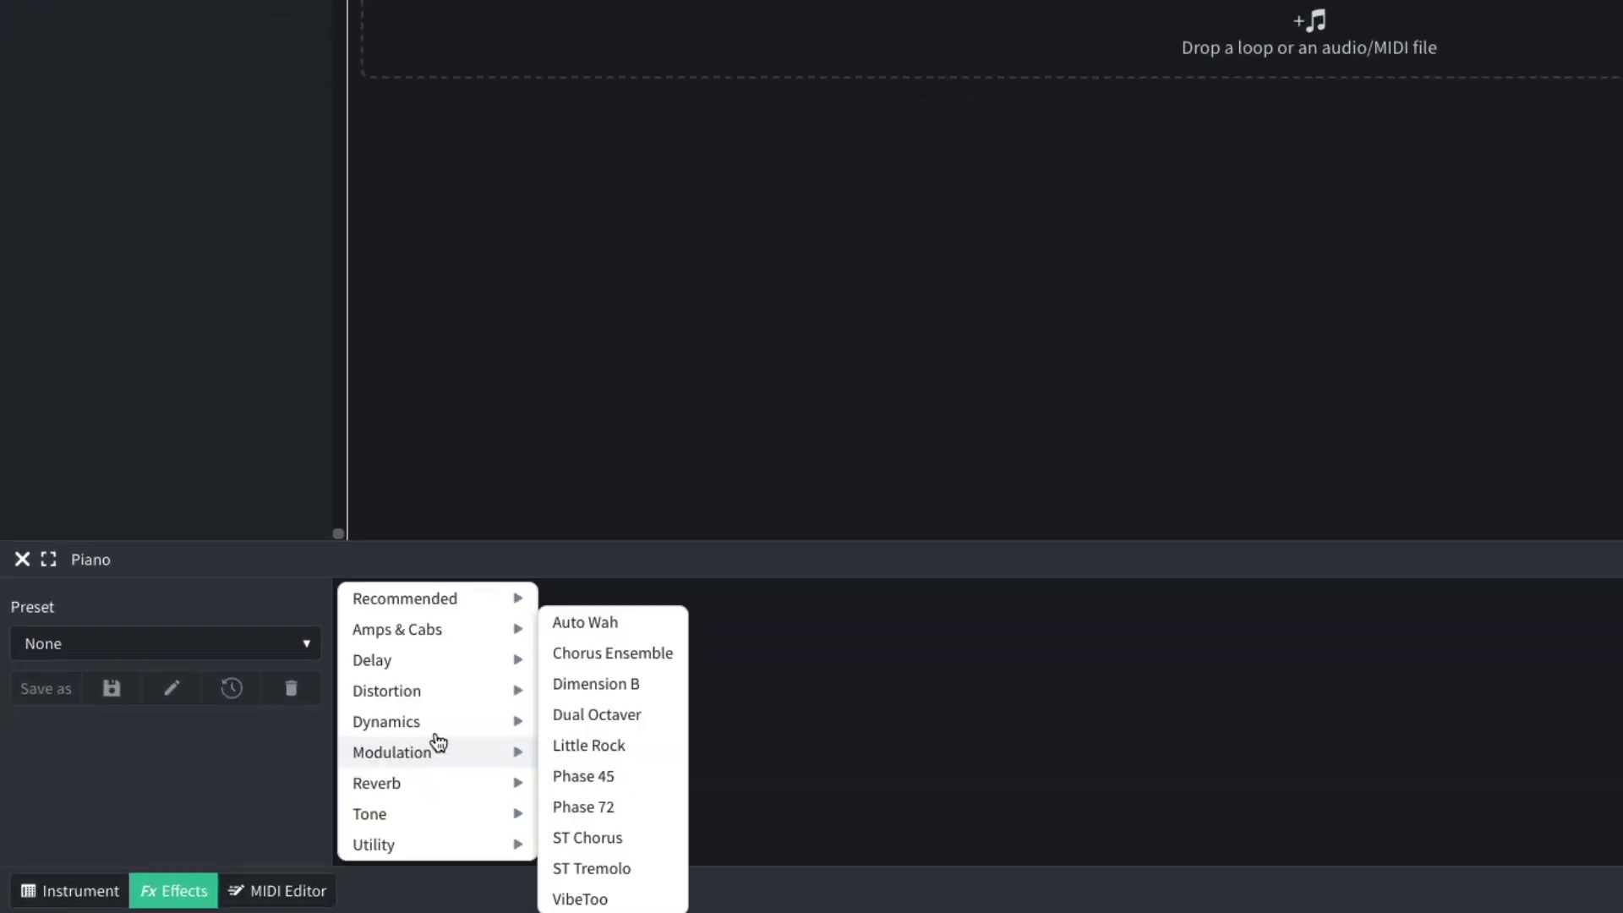
pyautogui.moveTo(320, 785)
pyautogui.click(575, 718)
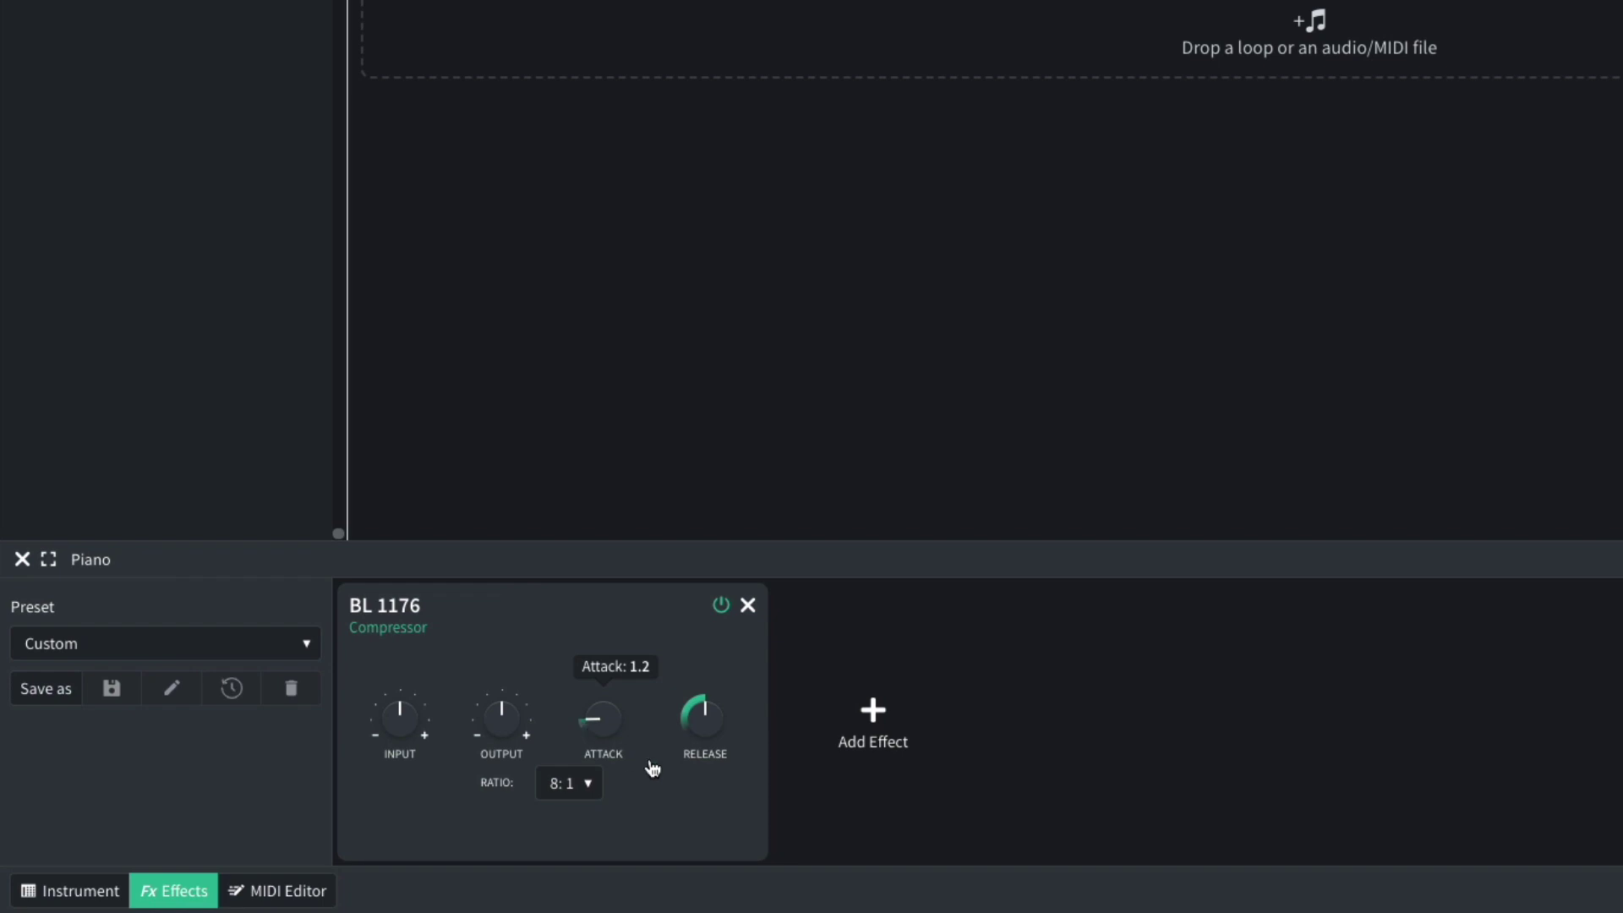
# - Add a Studio Reverb after the compressor on the piano track and lower its mix and size
pyautogui.click(876, 734)
pyautogui.moveTo(878, 726)
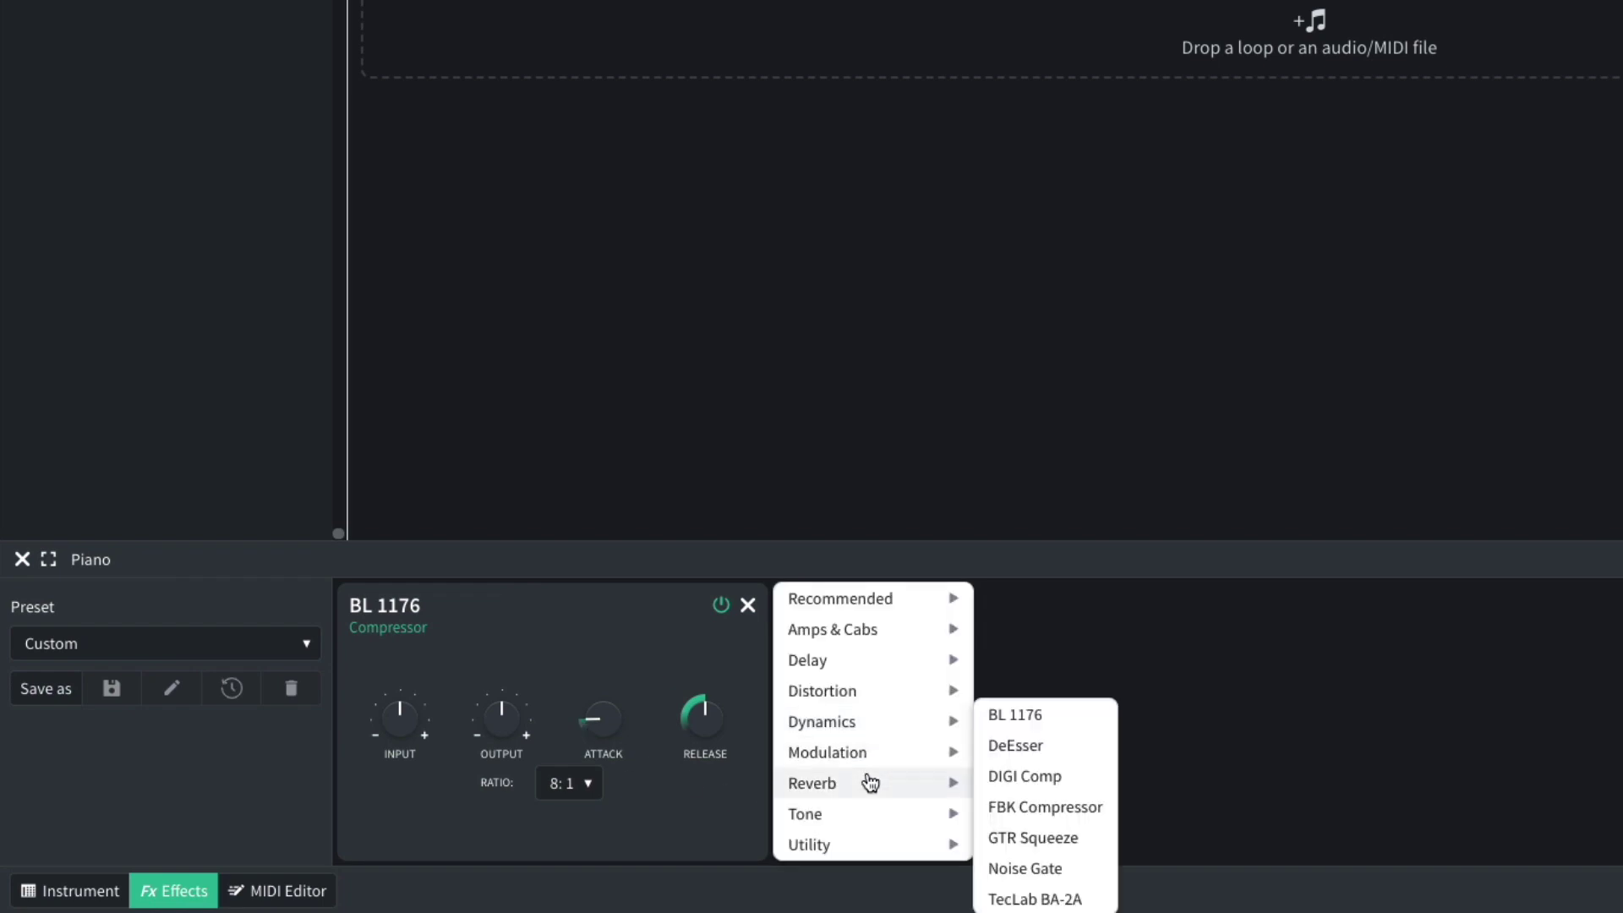
pyautogui.moveTo(877, 783)
pyautogui.click(1036, 845)
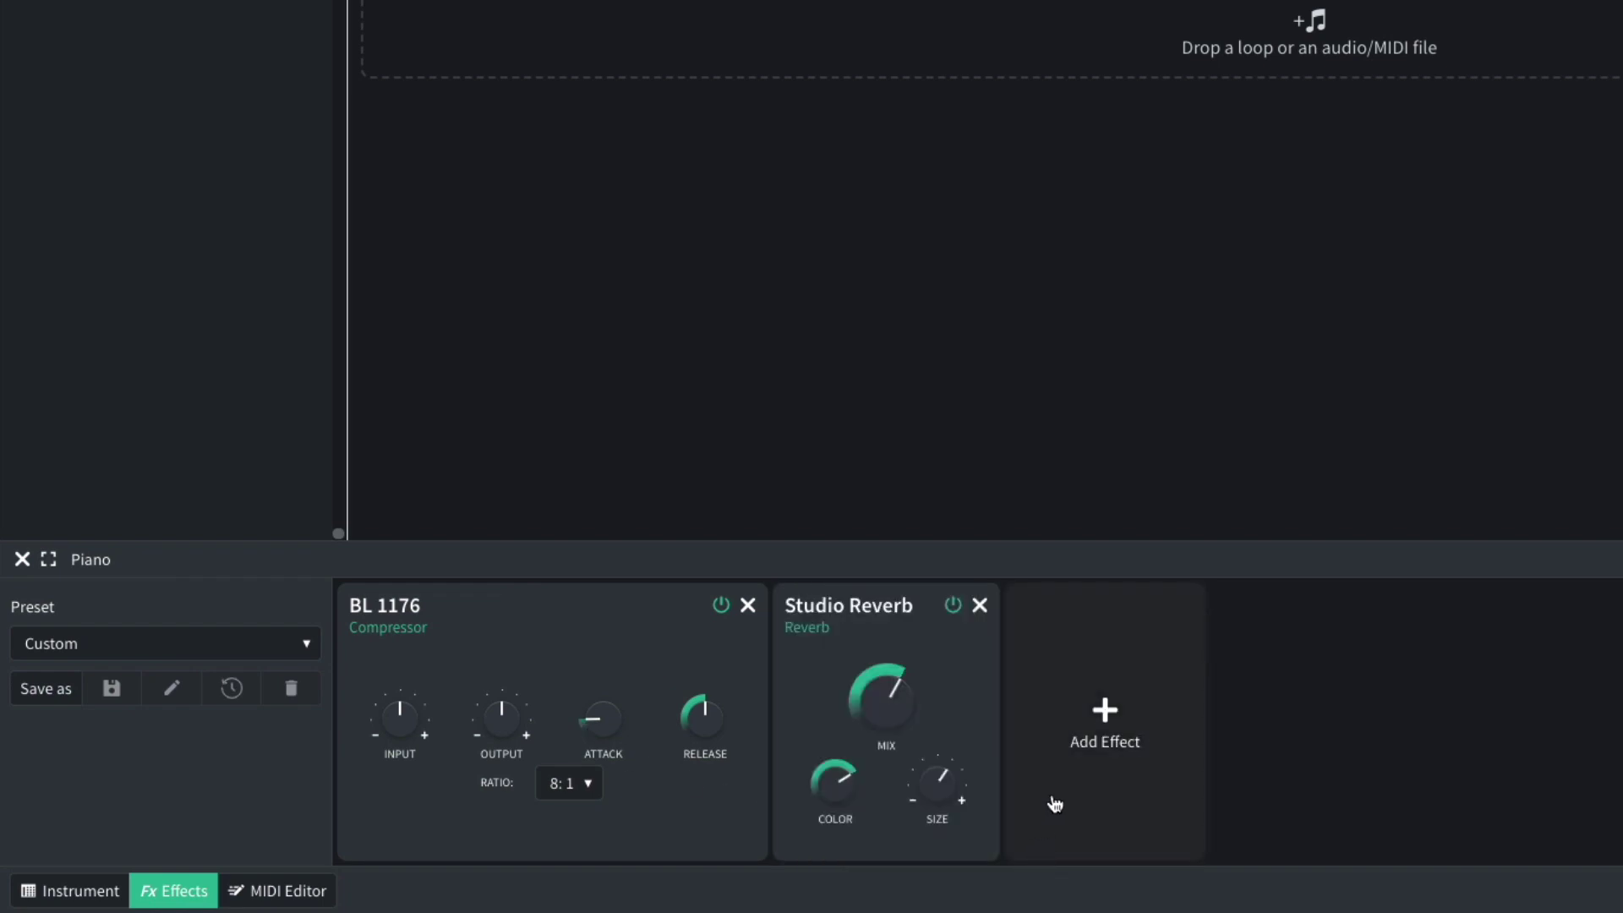
pyautogui.moveTo(881, 700); pyautogui.dragTo(920, 898)
# - Add a Graphic EQ to the piano track with the 3.2 kHz and 6.4 kHz bands boosted, and play back the result
pyautogui.click(1107, 723)
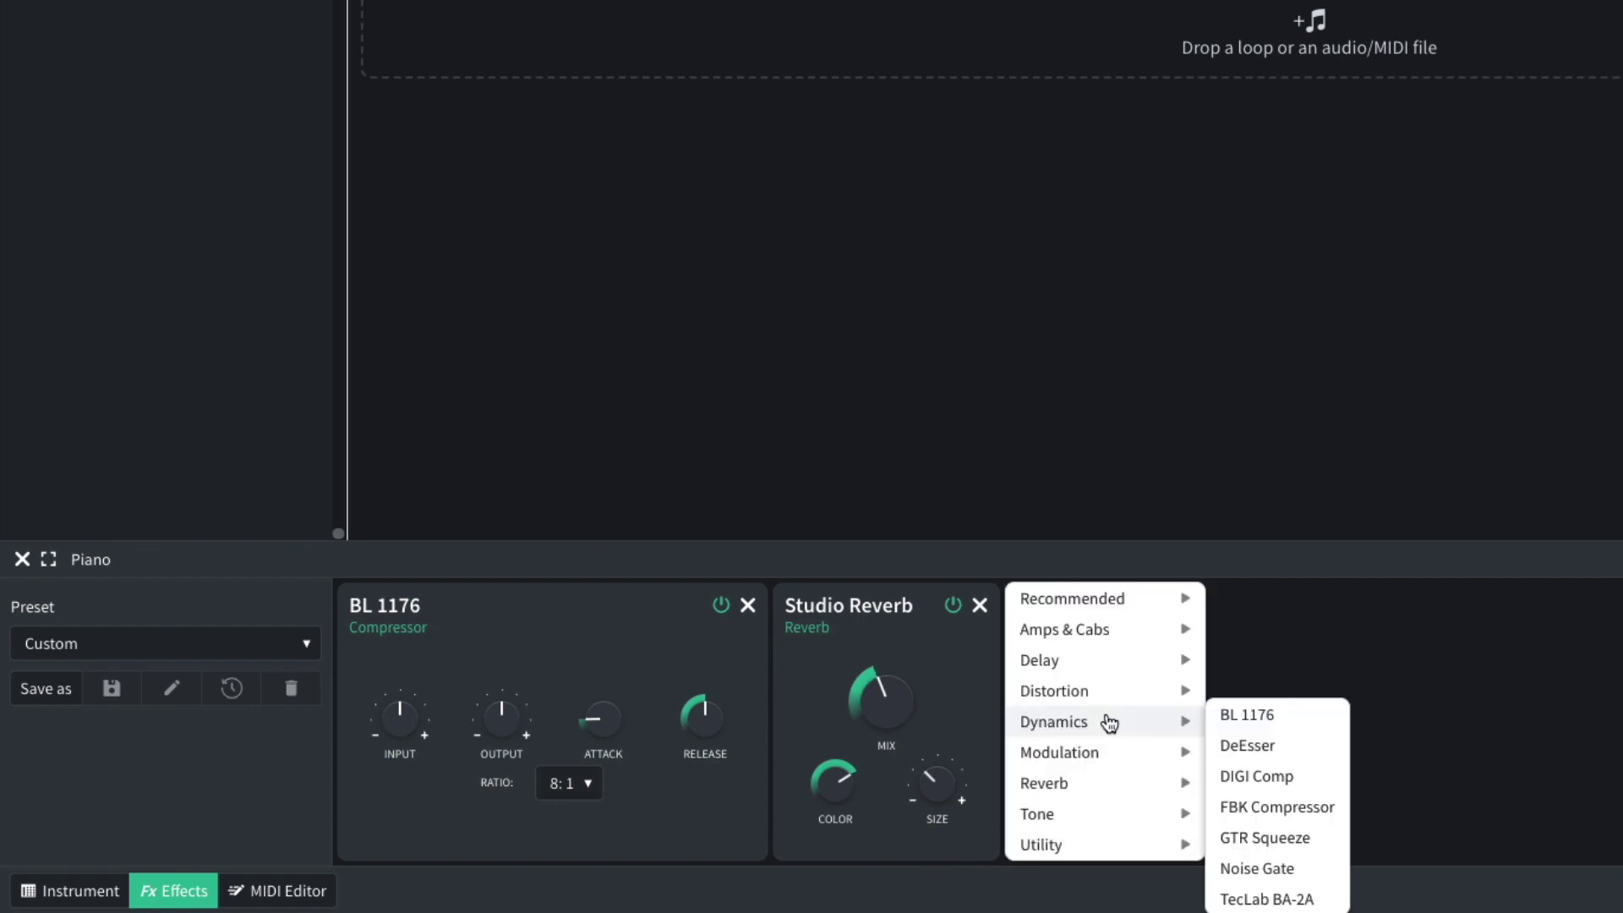
pyautogui.moveTo(1095, 817)
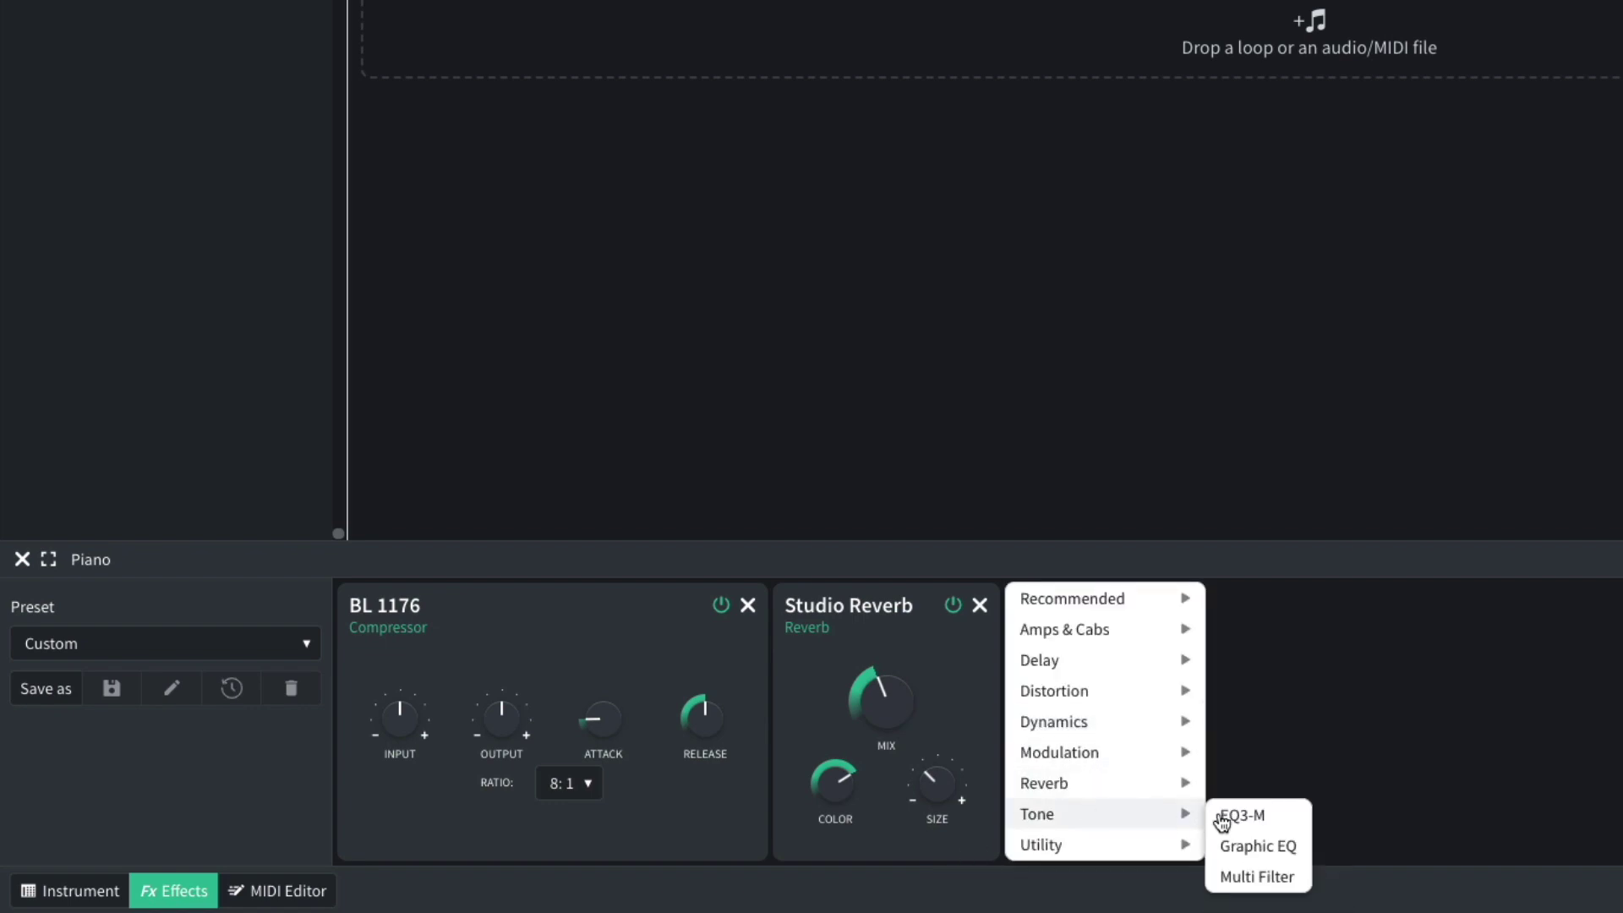
pyautogui.click(1260, 846)
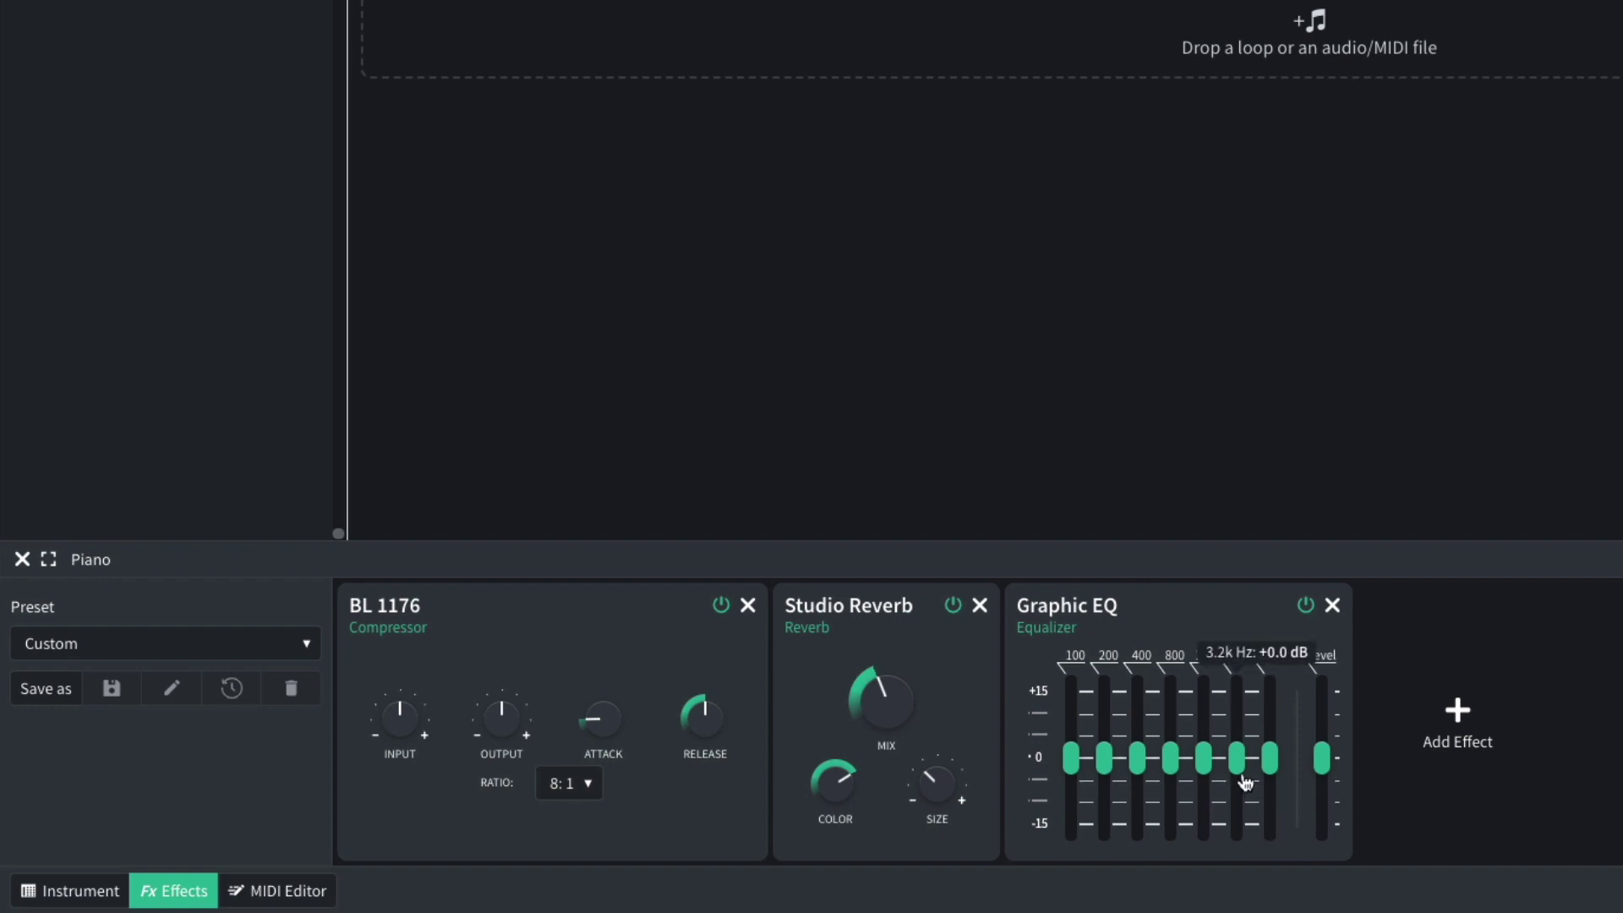
pyautogui.moveTo(1236, 772); pyautogui.dragTo(1272, 717)
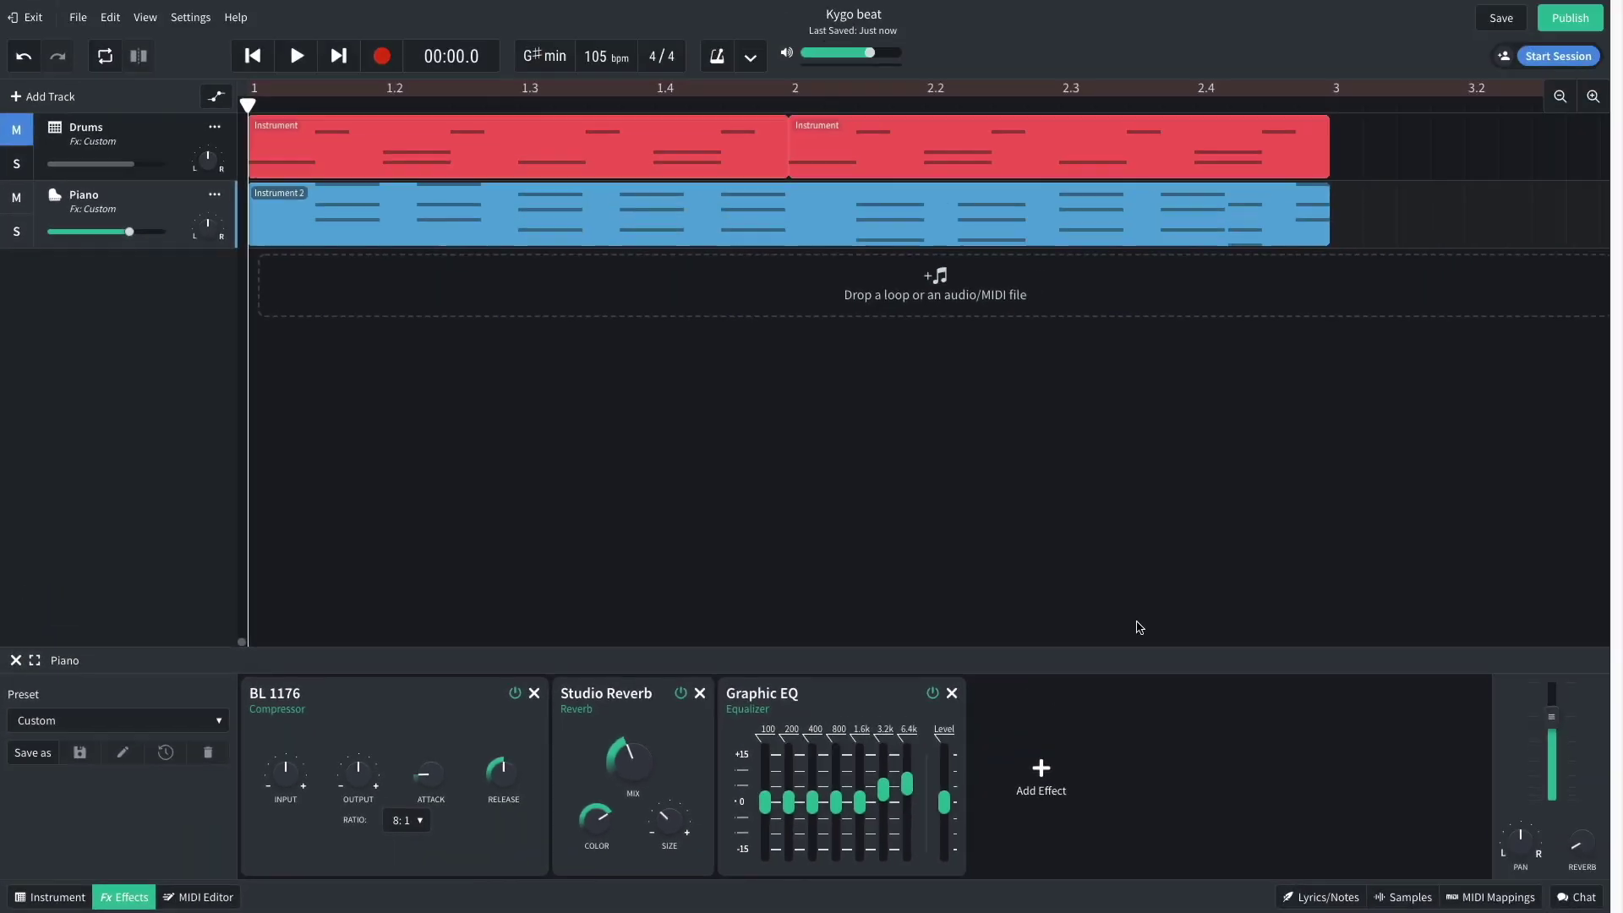
pyautogui.press('space')
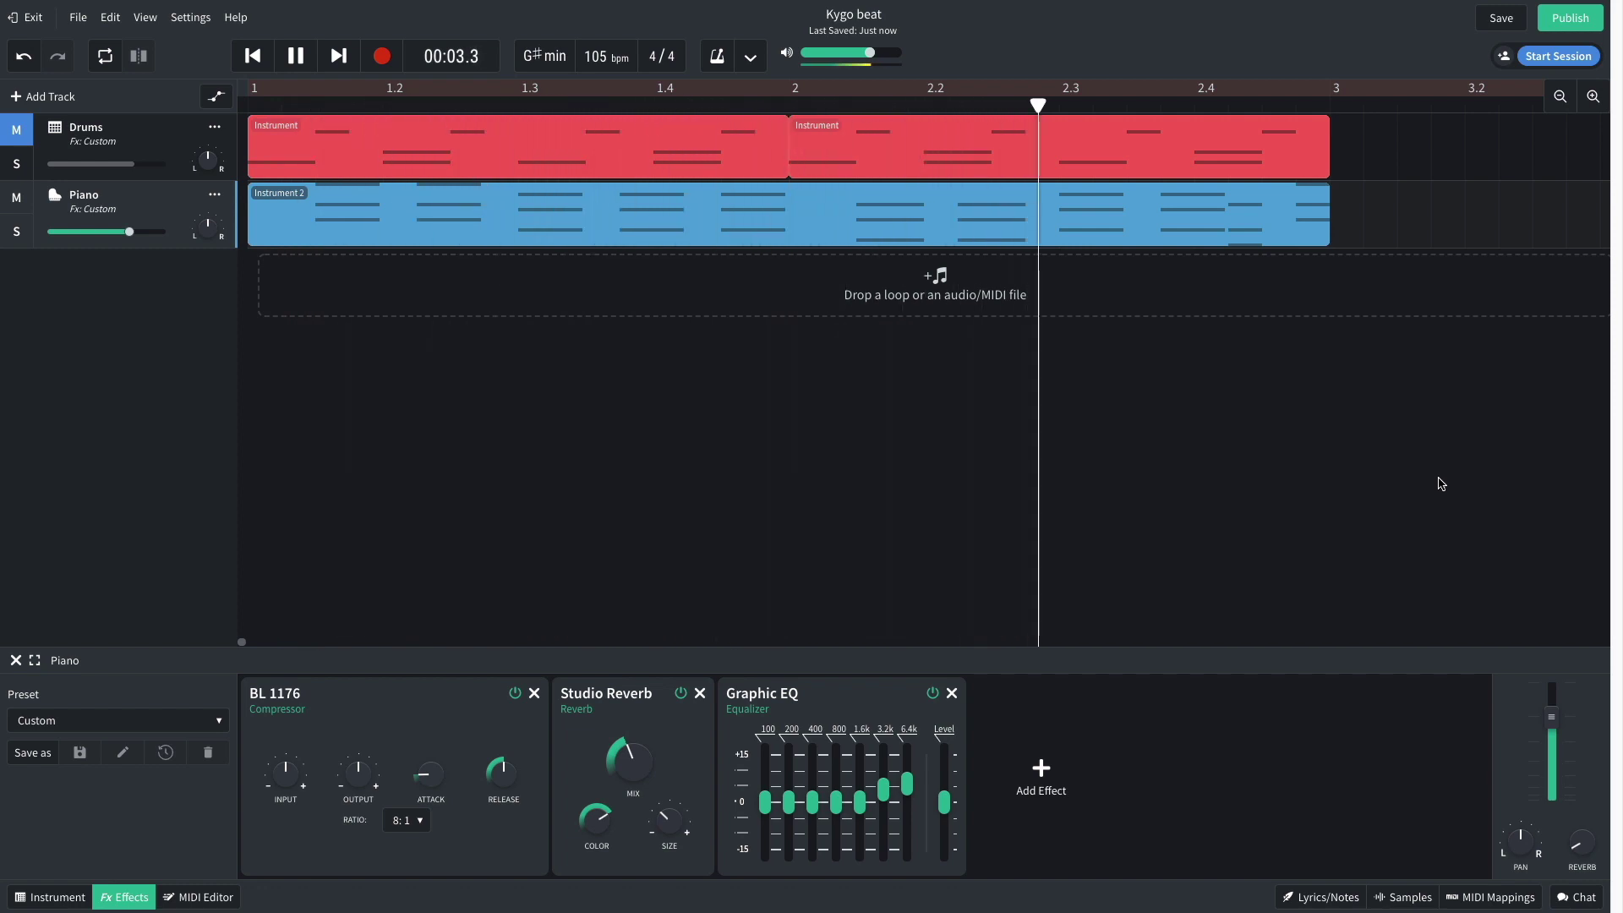
pyautogui.press('space')
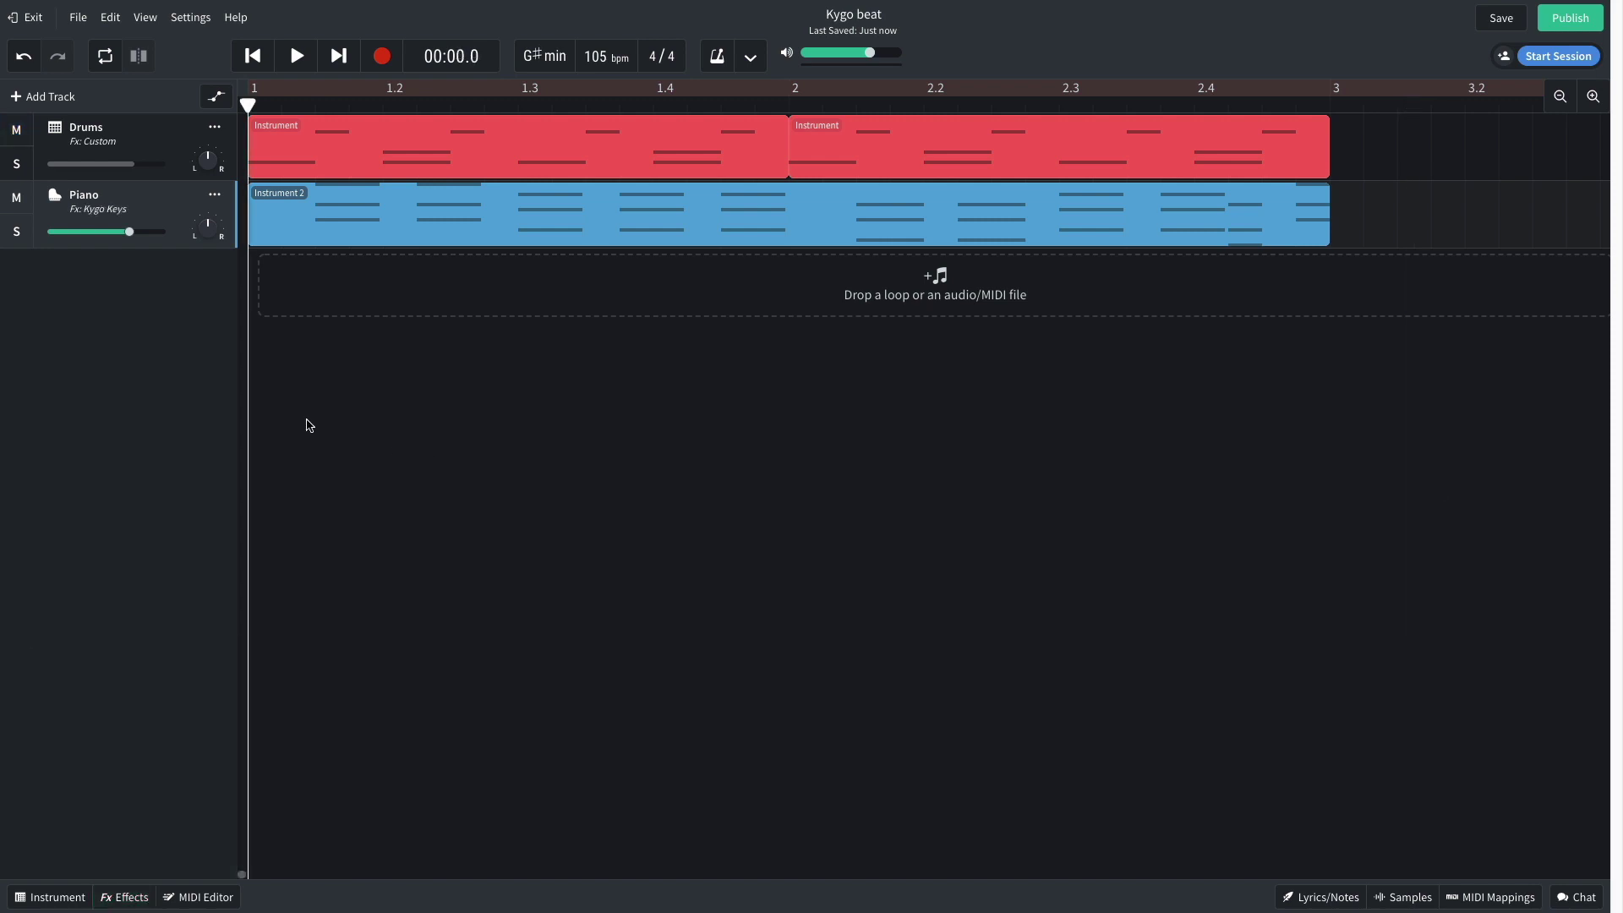
# - Lower the piano track's volume, play back the drums and piano together, and return to the start
pyautogui.moveTo(125, 231); pyautogui.dragTo(100, 235)
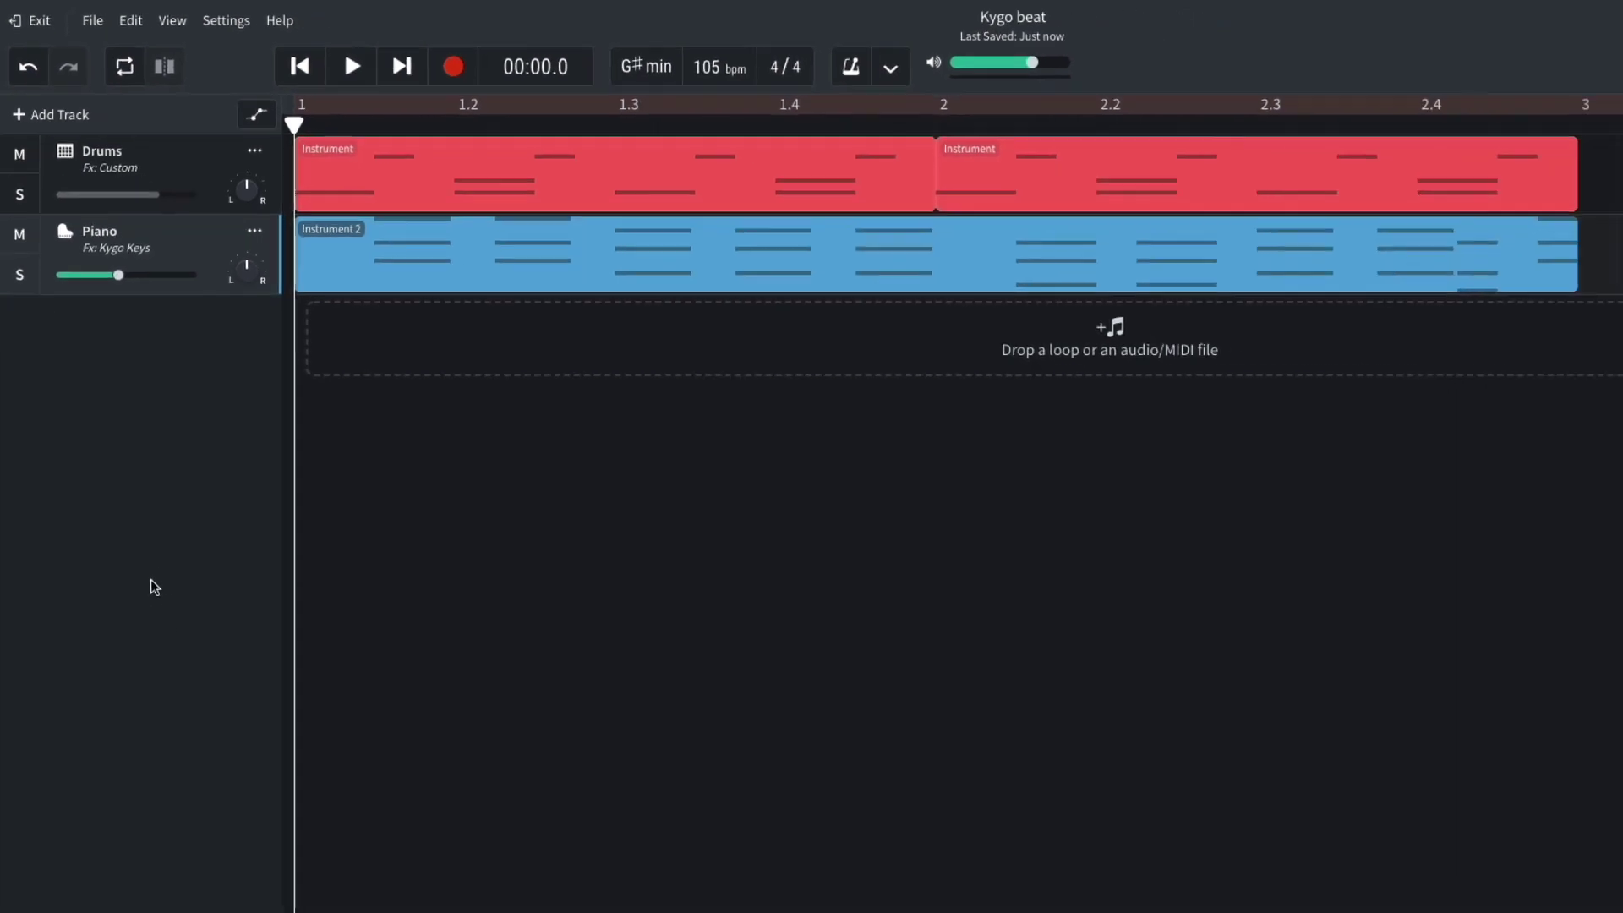
pyautogui.press('space')
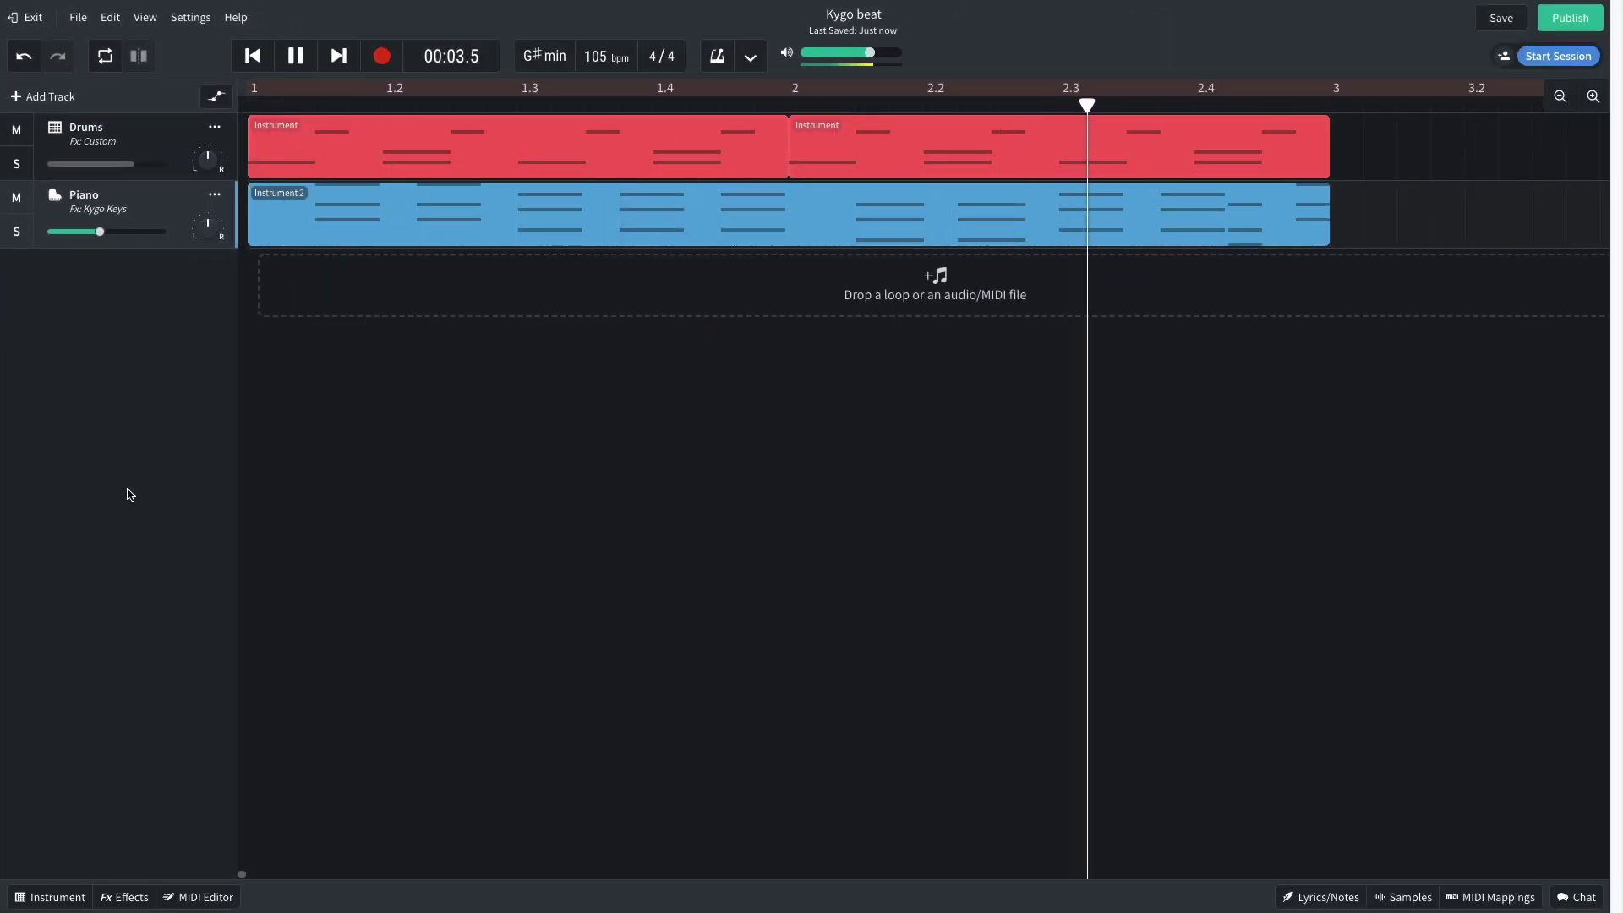
pyautogui.press('space')
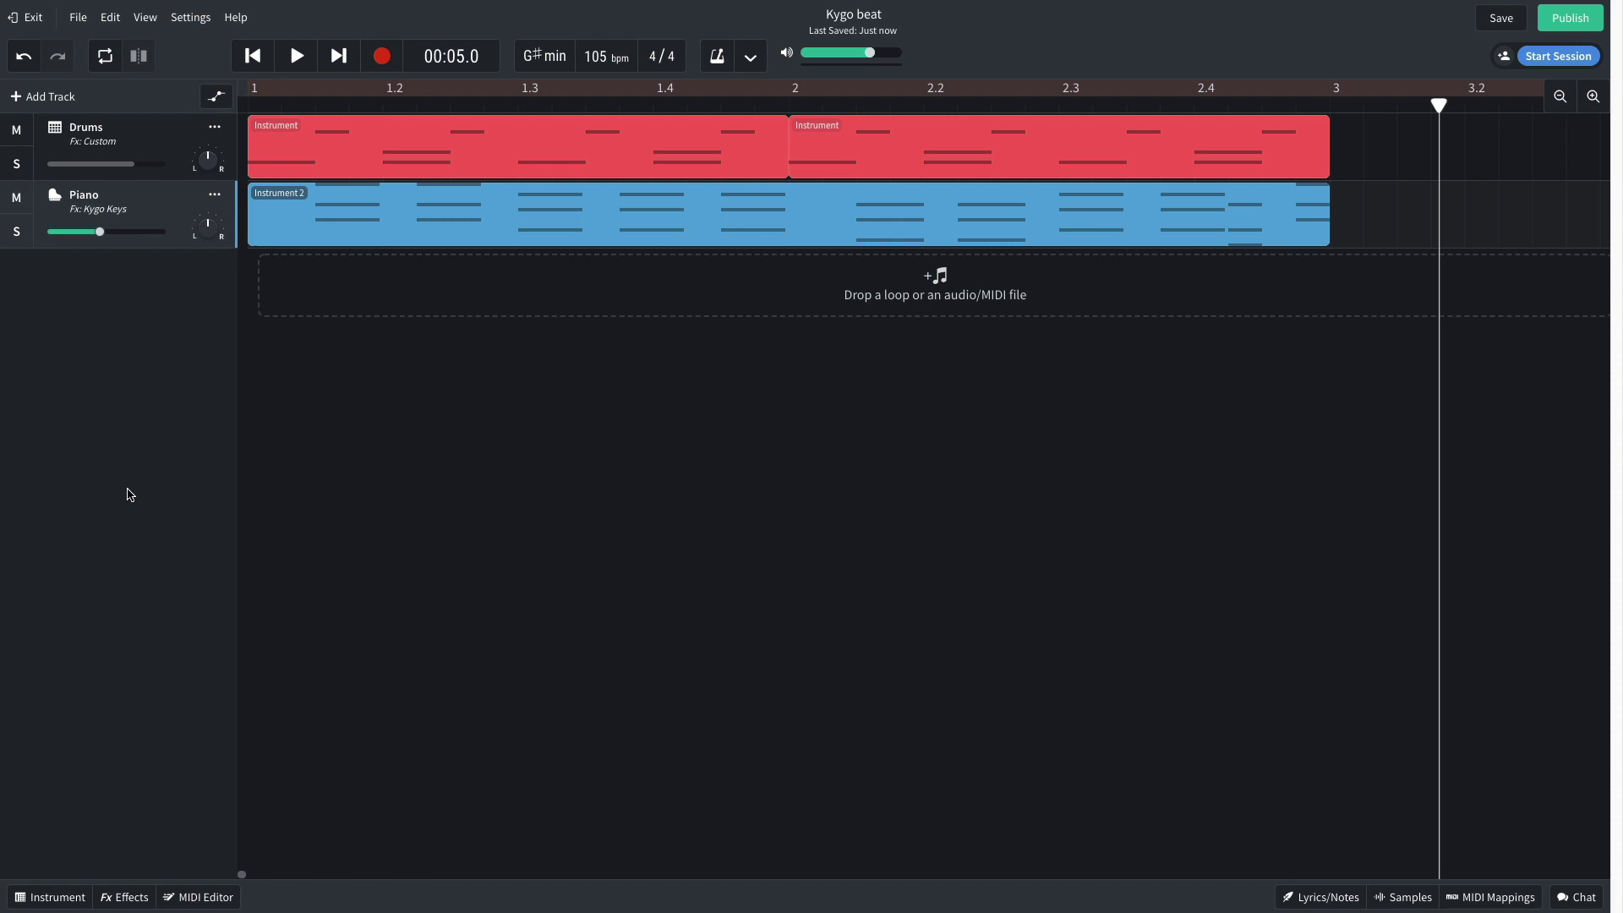
pyautogui.press('Home')
# - Add a virtual instrument track below the piano and set its sound to the Synth Leads preset Fat 'n Dirty
pyautogui.click(61, 99)
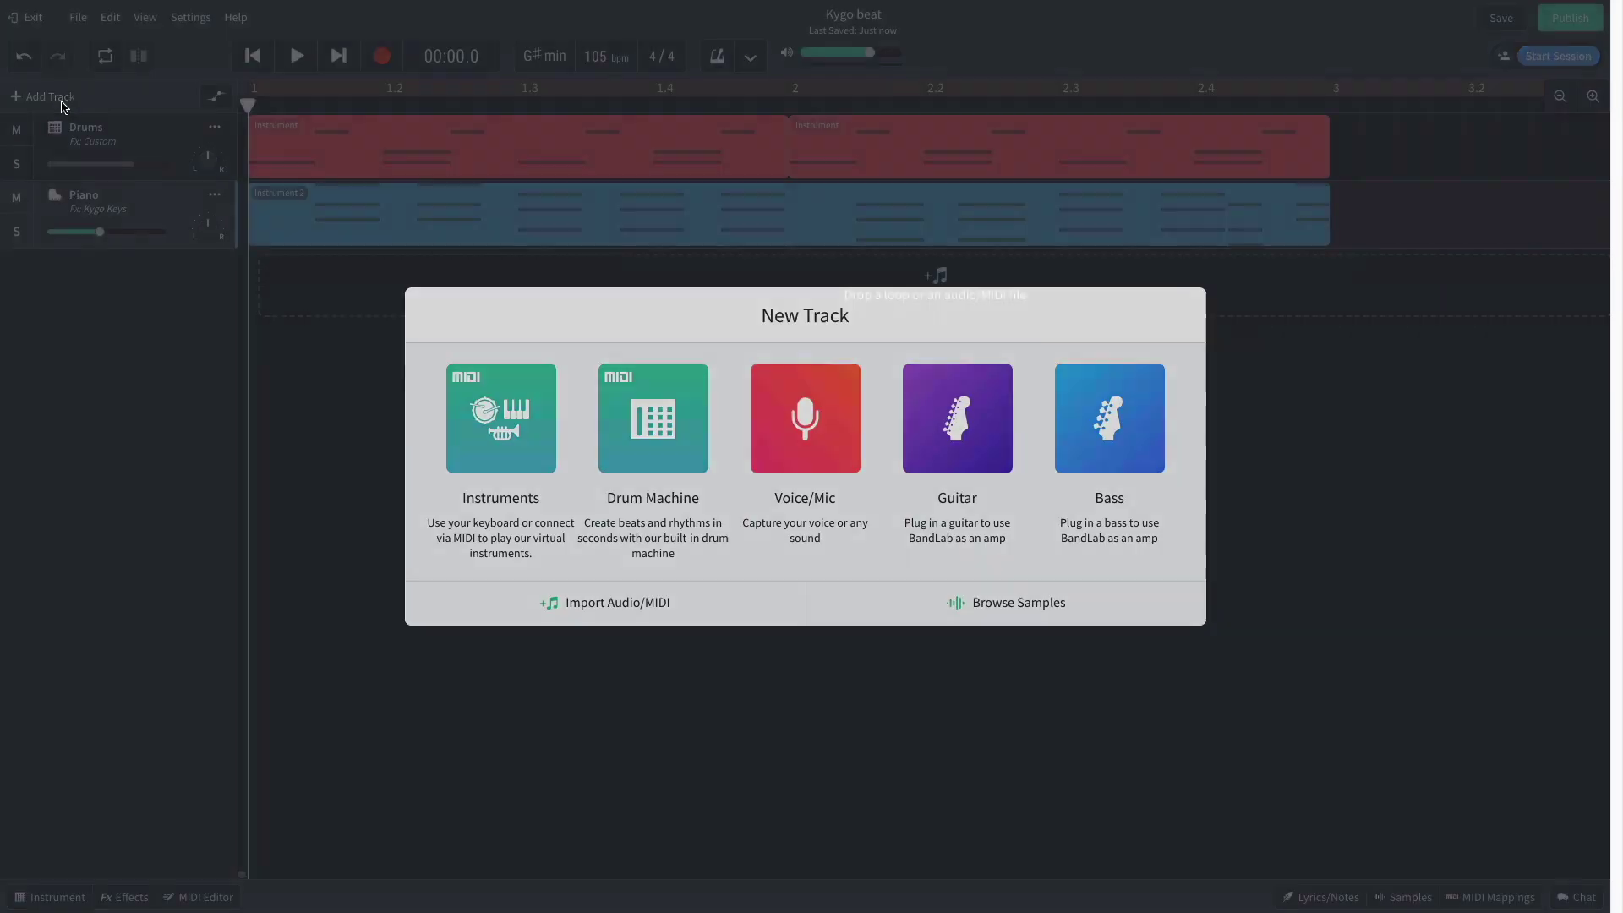
pyautogui.click(476, 428)
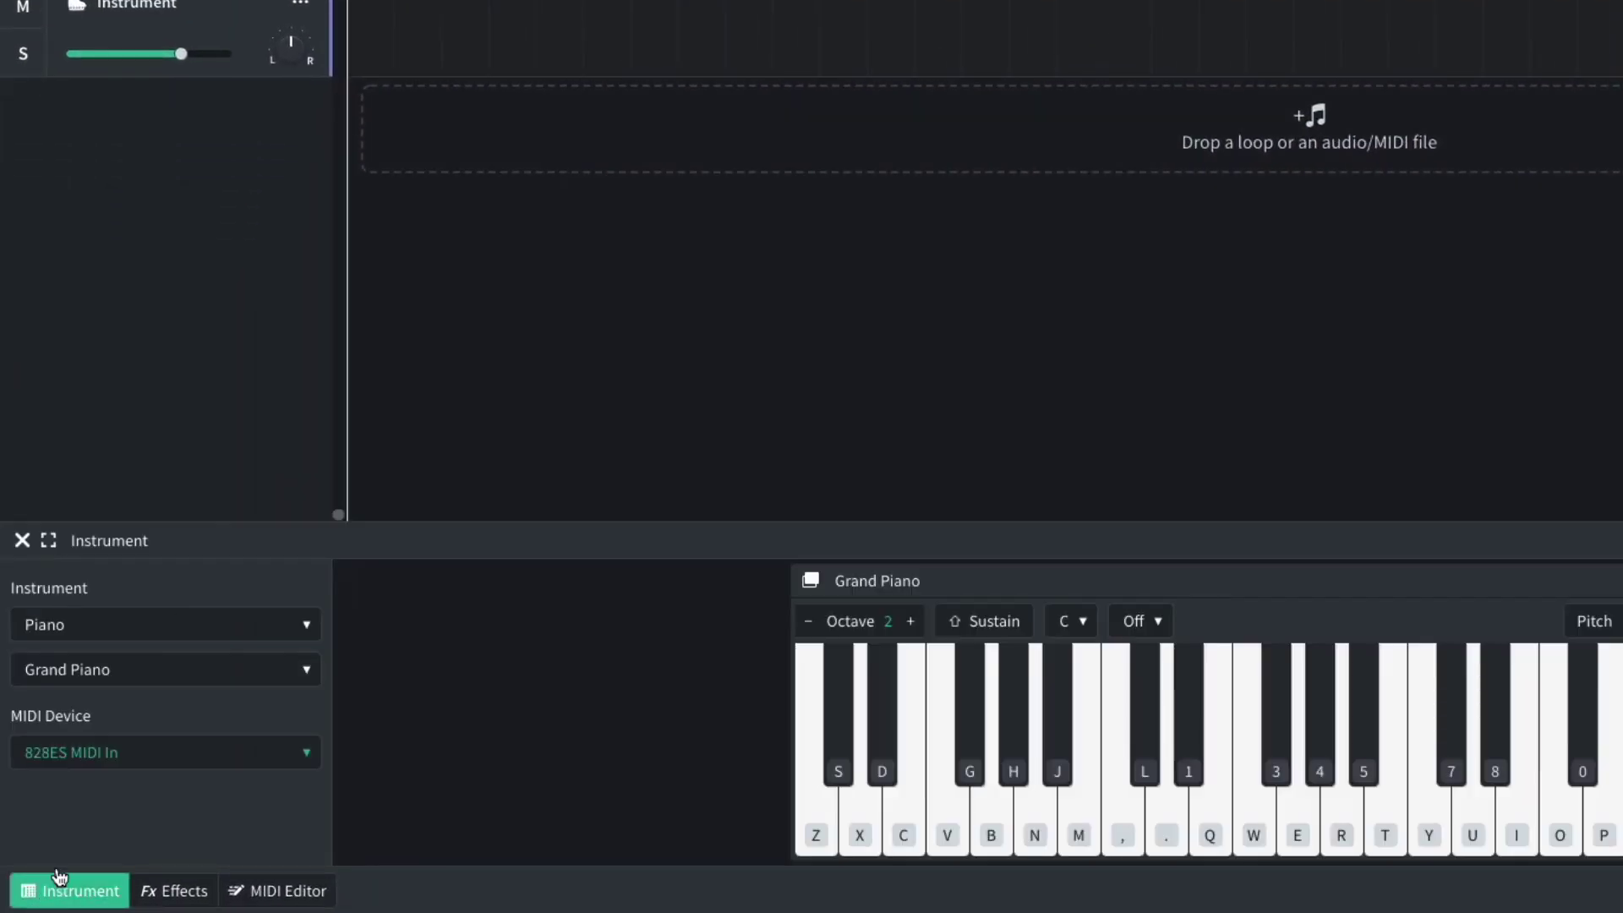
pyautogui.click(123, 630)
pyautogui.click(110, 773)
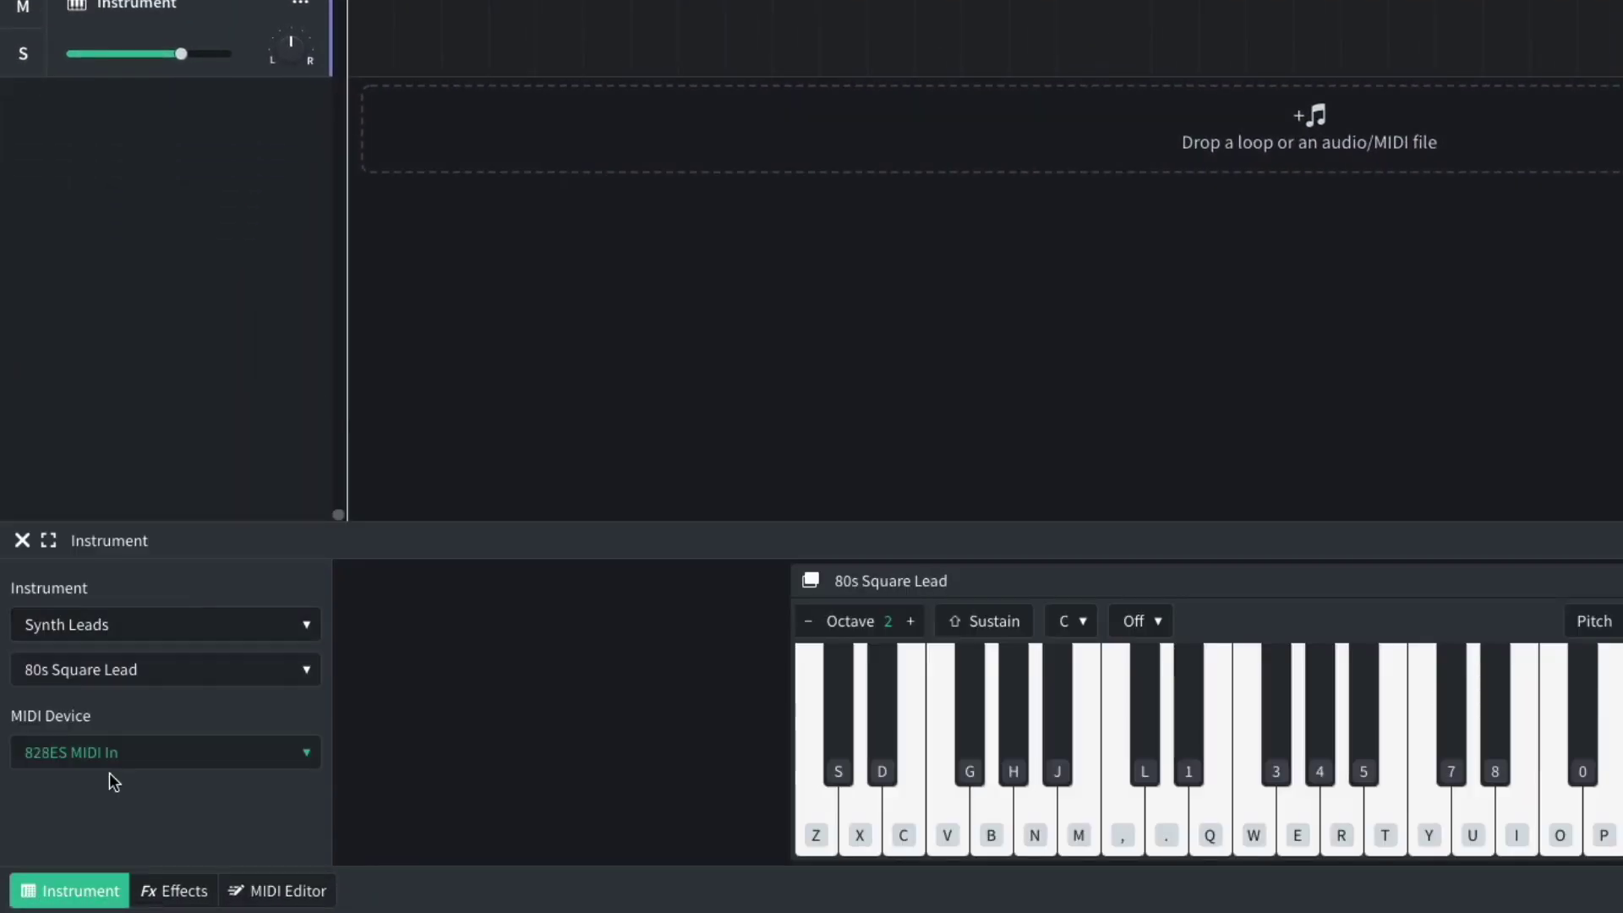
pyautogui.click(145, 677)
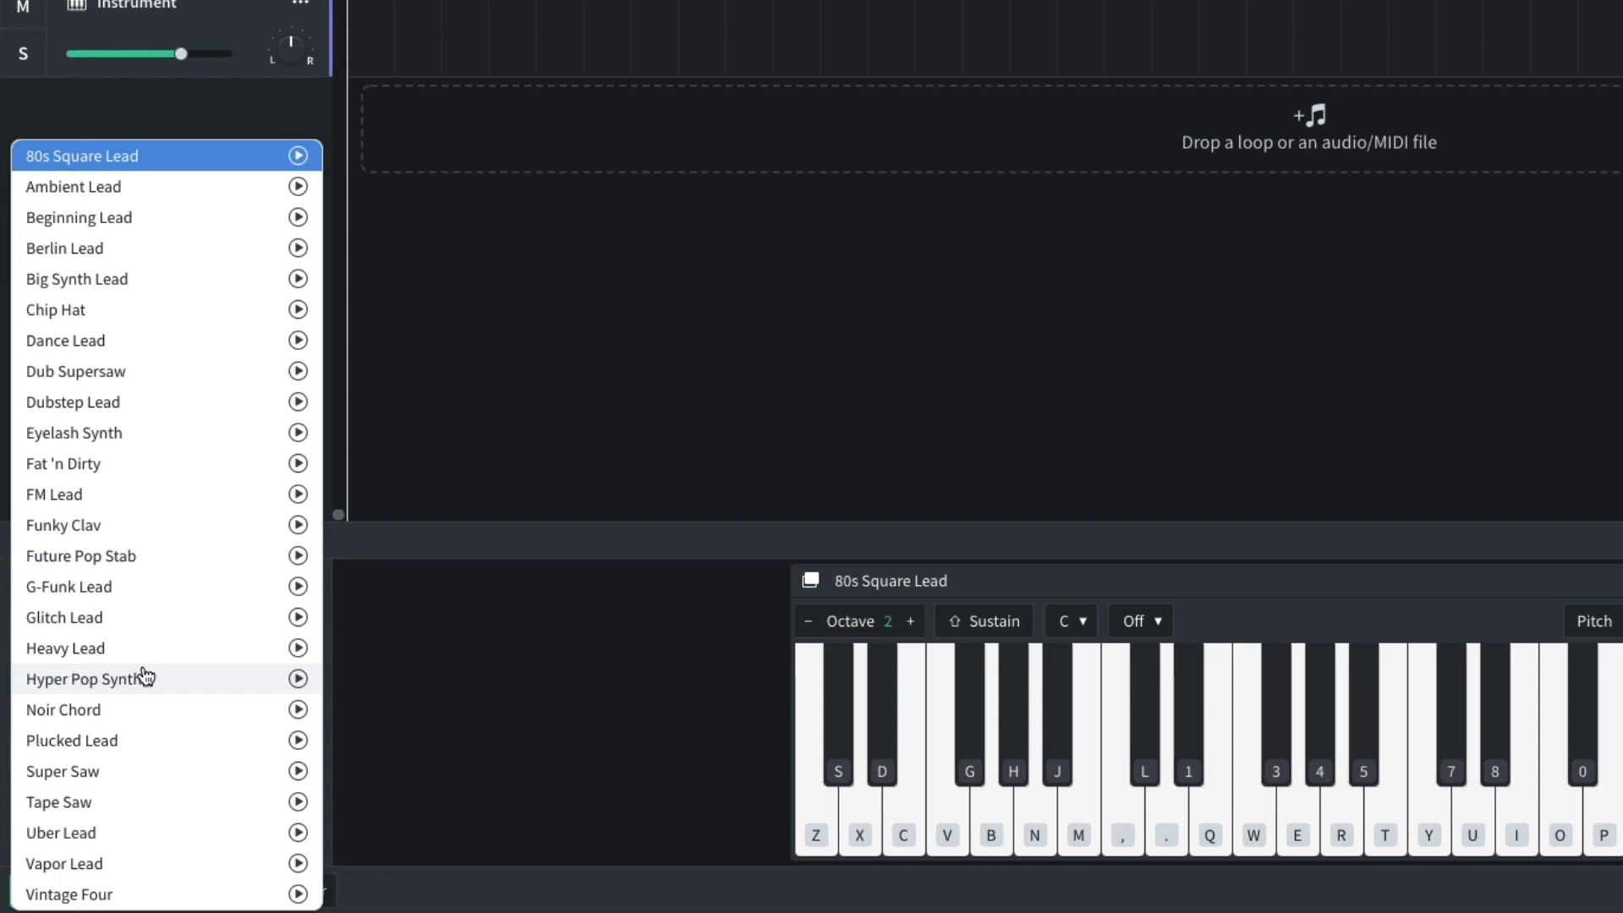
pyautogui.click(151, 466)
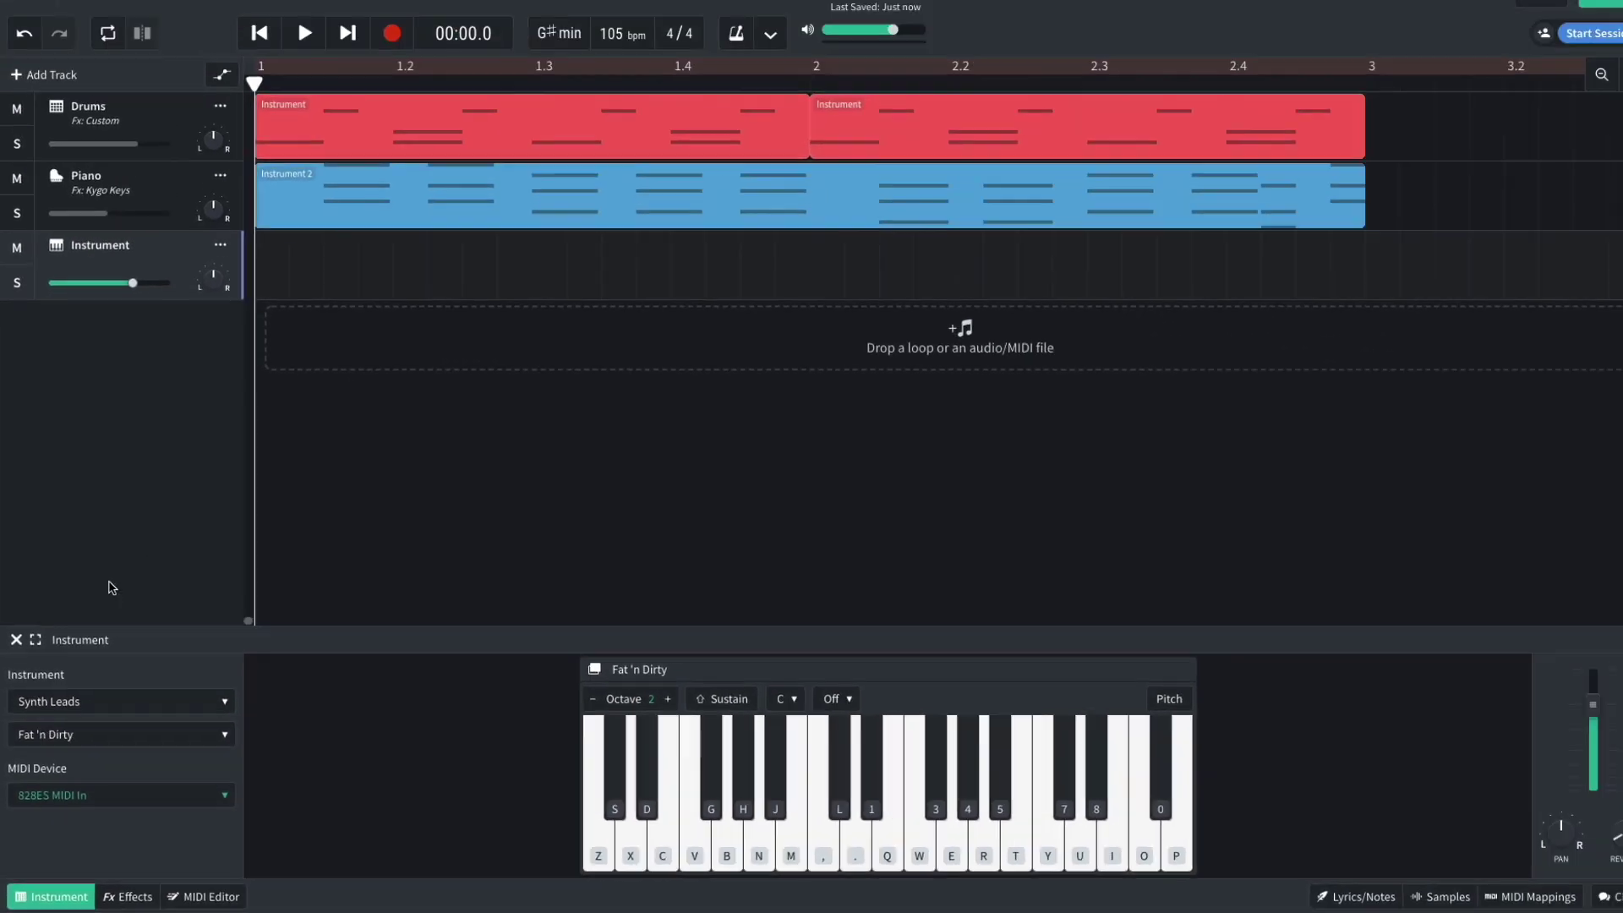
# - Copy the piano chord region onto the new synth track, starting at bar 1, and play it back soloed
pyautogui.click(355, 207)
pyautogui.moveTo(350, 234); pyautogui.dragTo(343, 266)
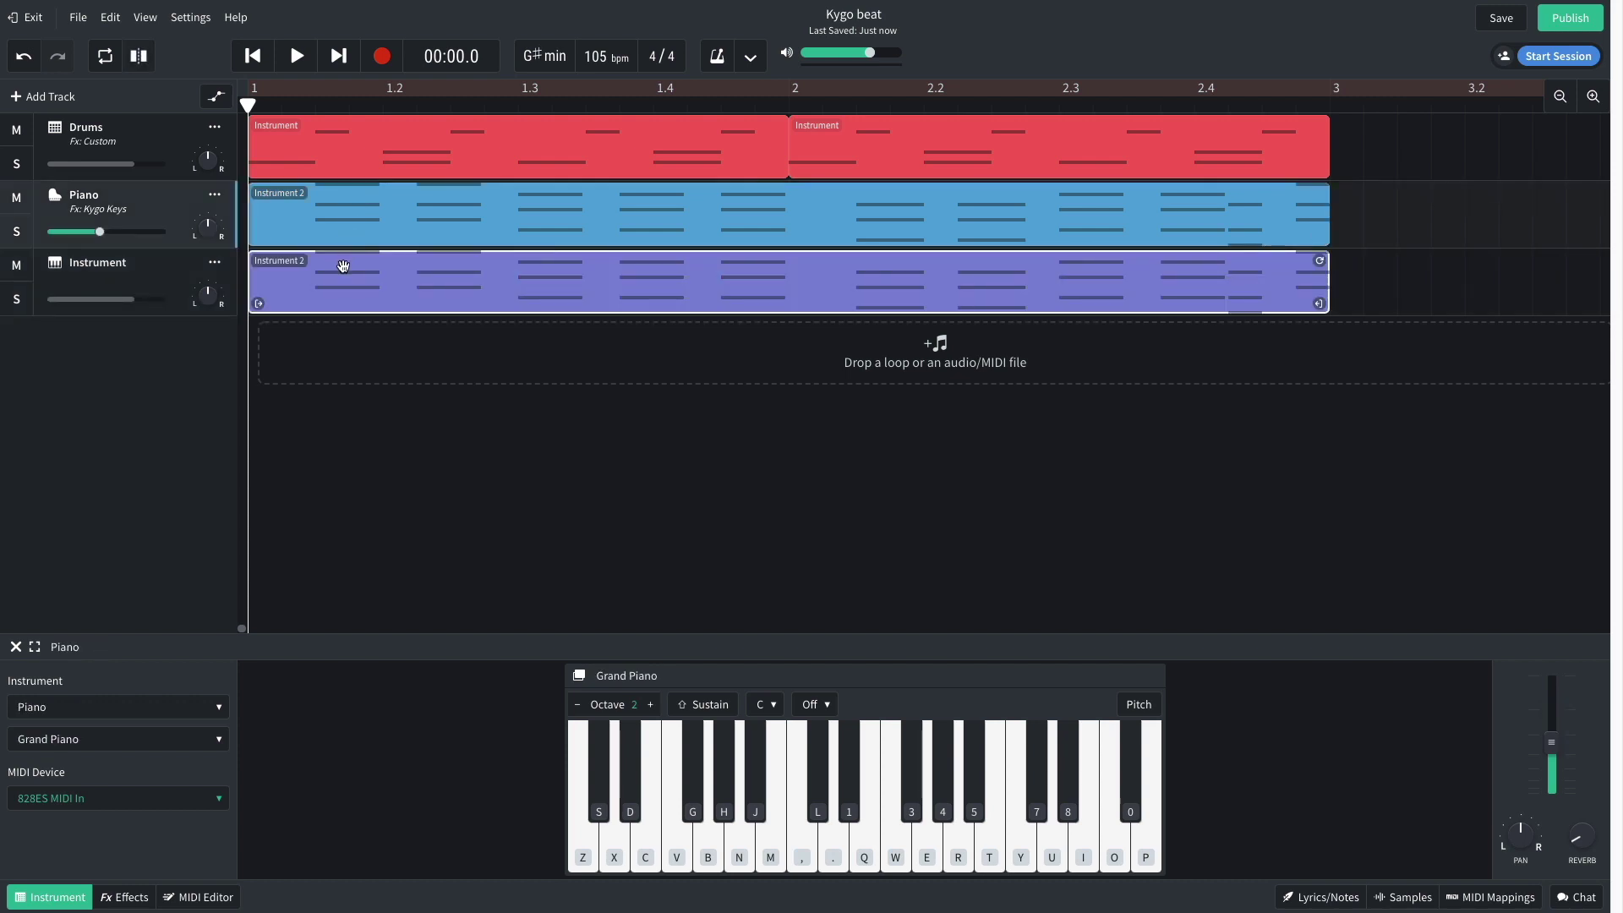
pyautogui.click(21, 311)
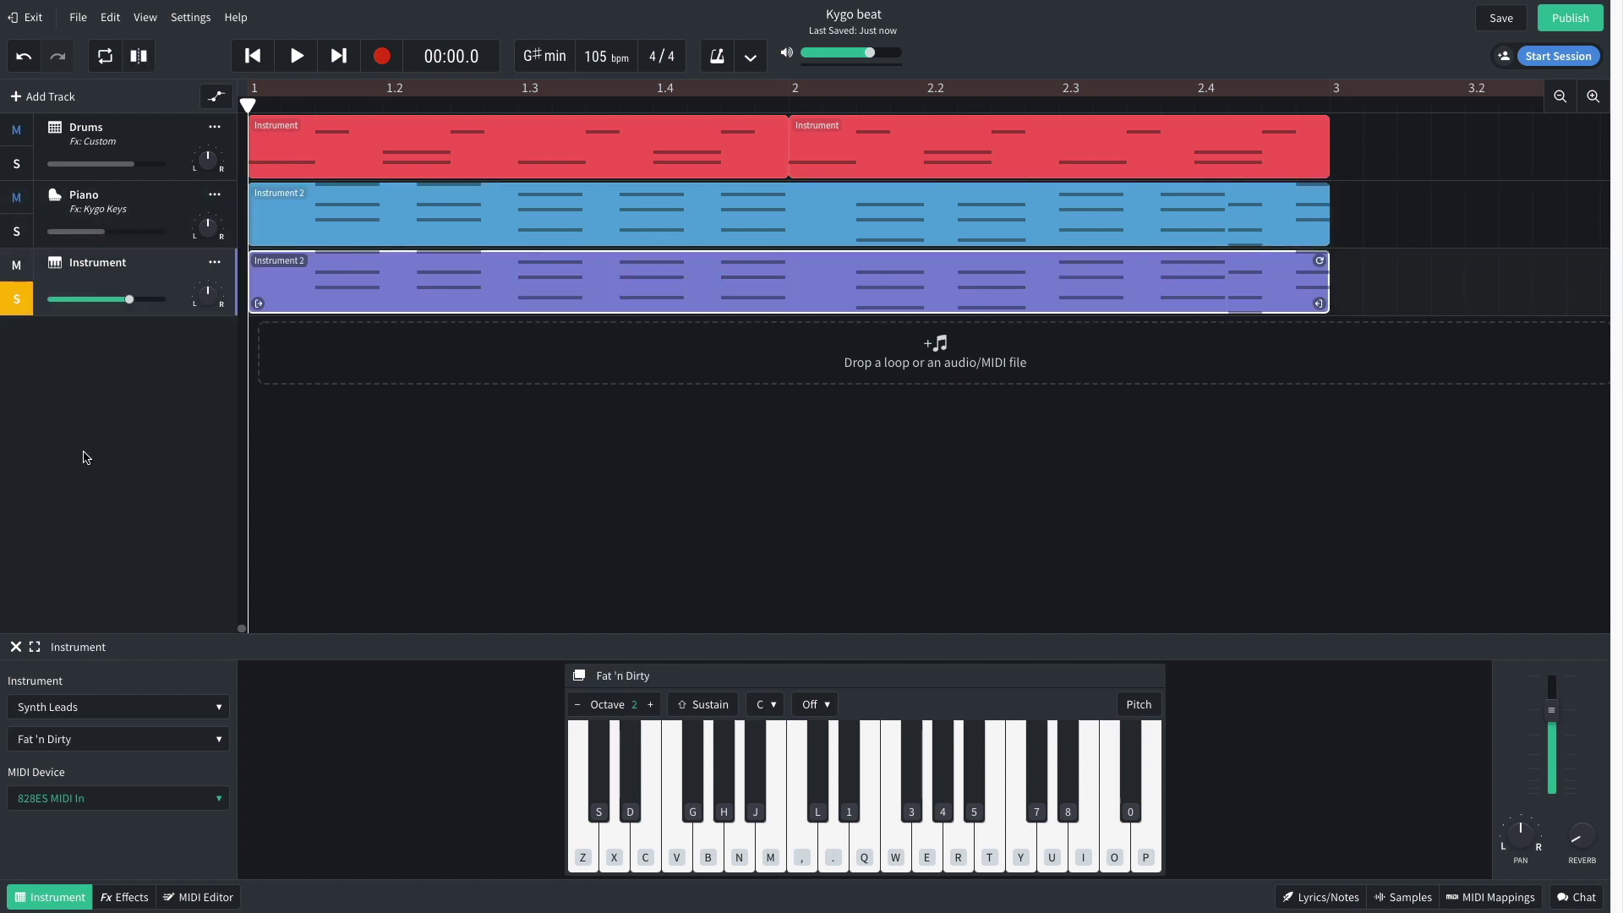
pyautogui.press('space')
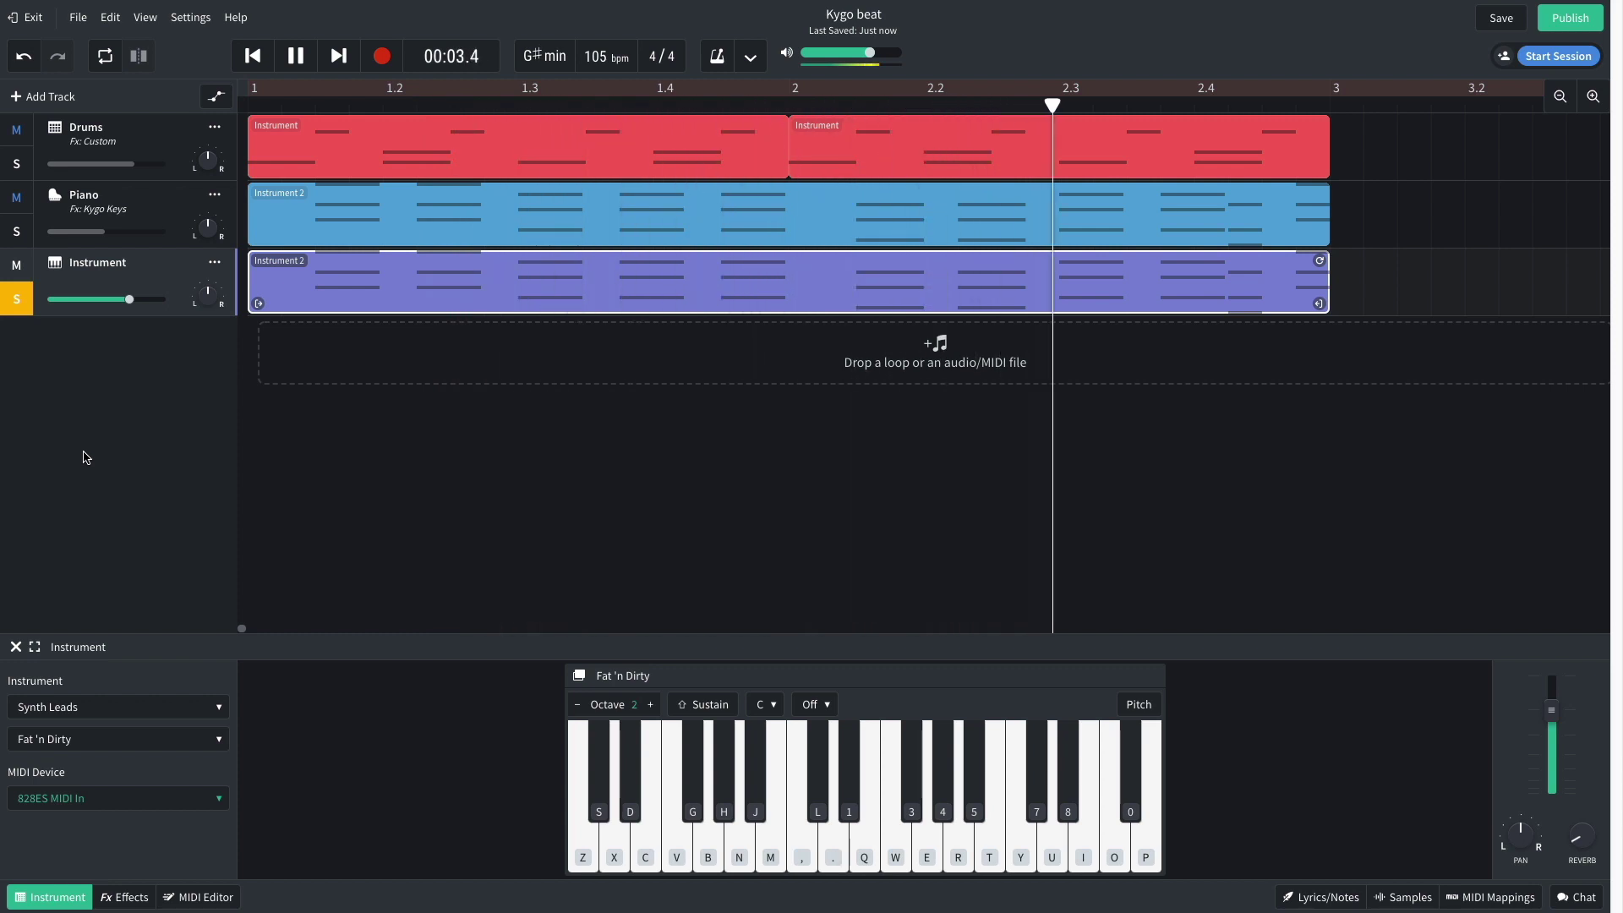
pyautogui.press('space')
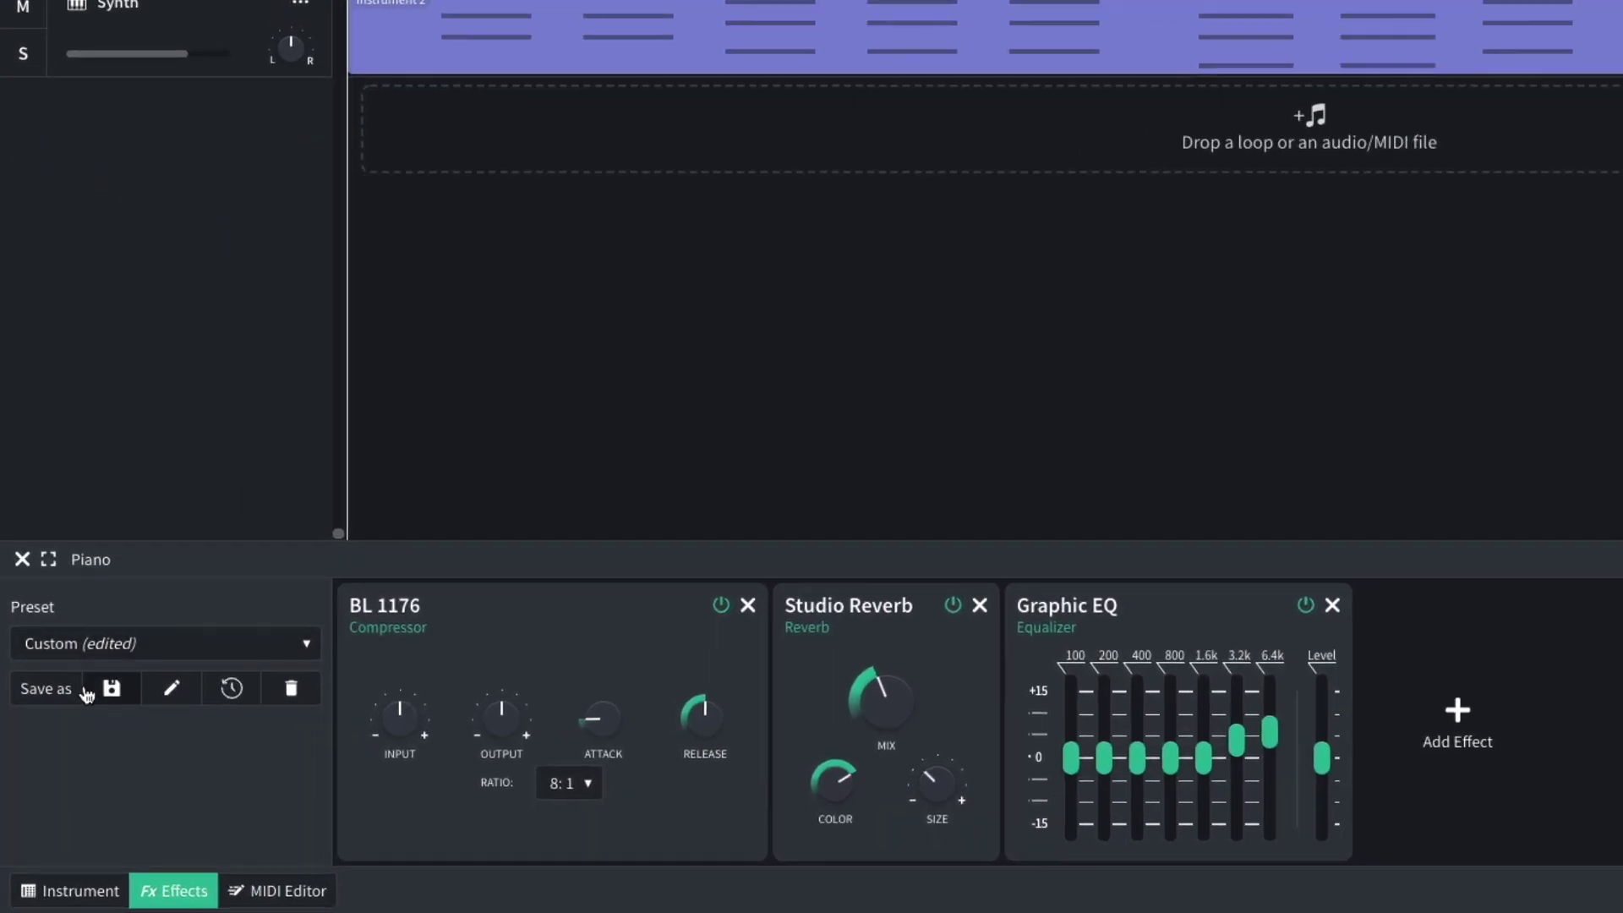
# - Save the piano track's effects chain as a new preset named Kygo Keys
pyautogui.click(41, 753)
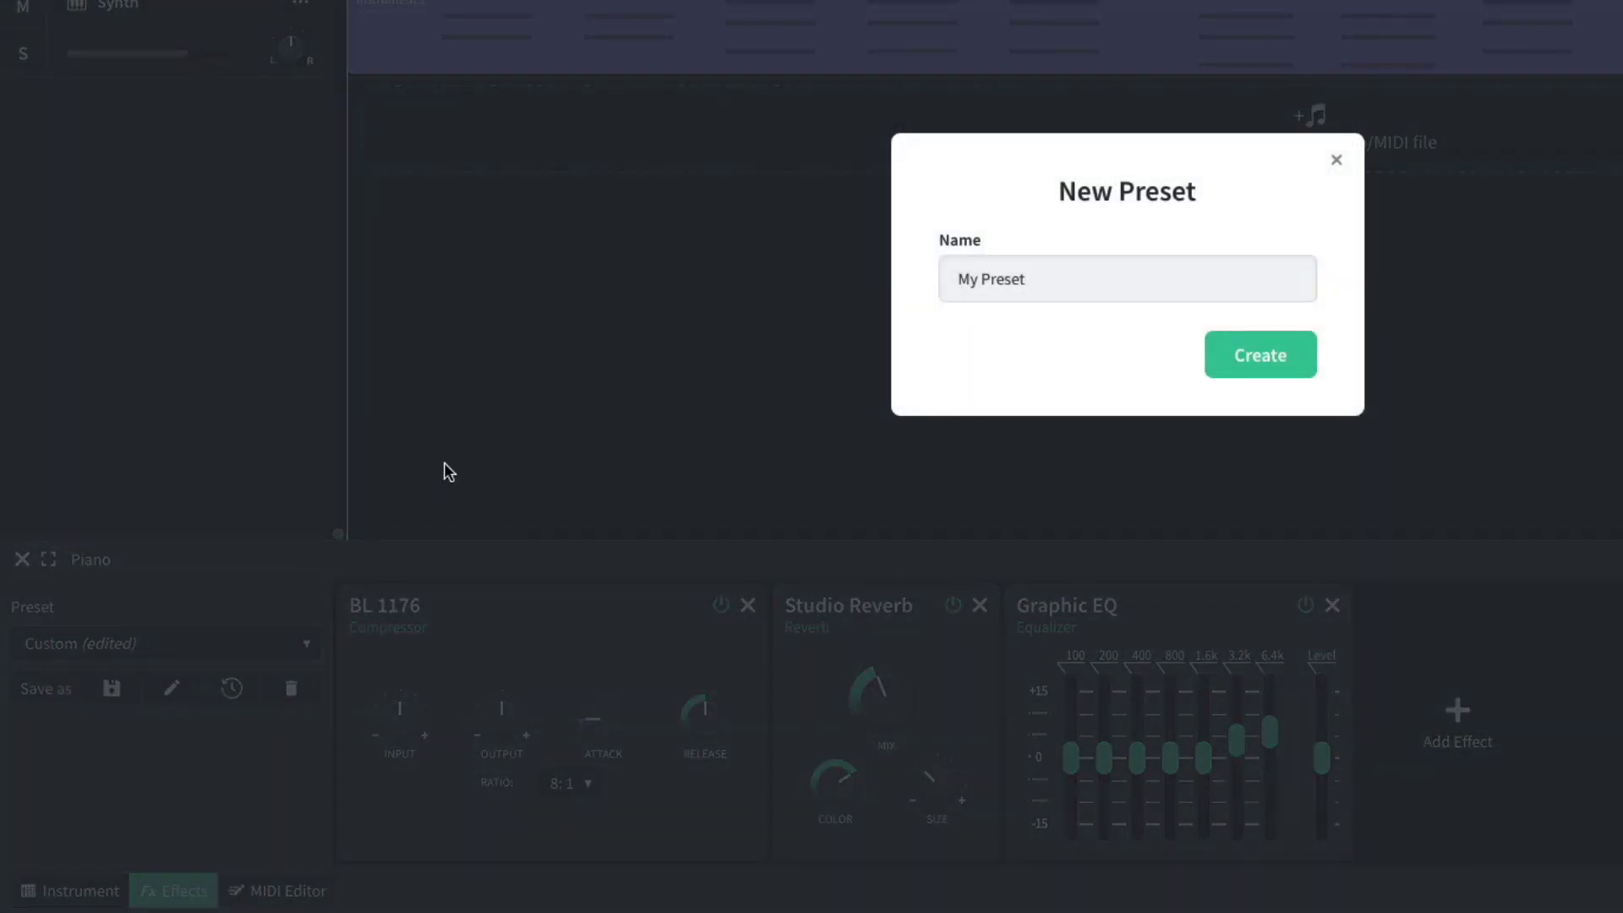
pyautogui.press('BackSpace')
pyautogui.press('BackSpace')
pyautogui.press('BackSpace')
pyautogui.press('BackSpace')
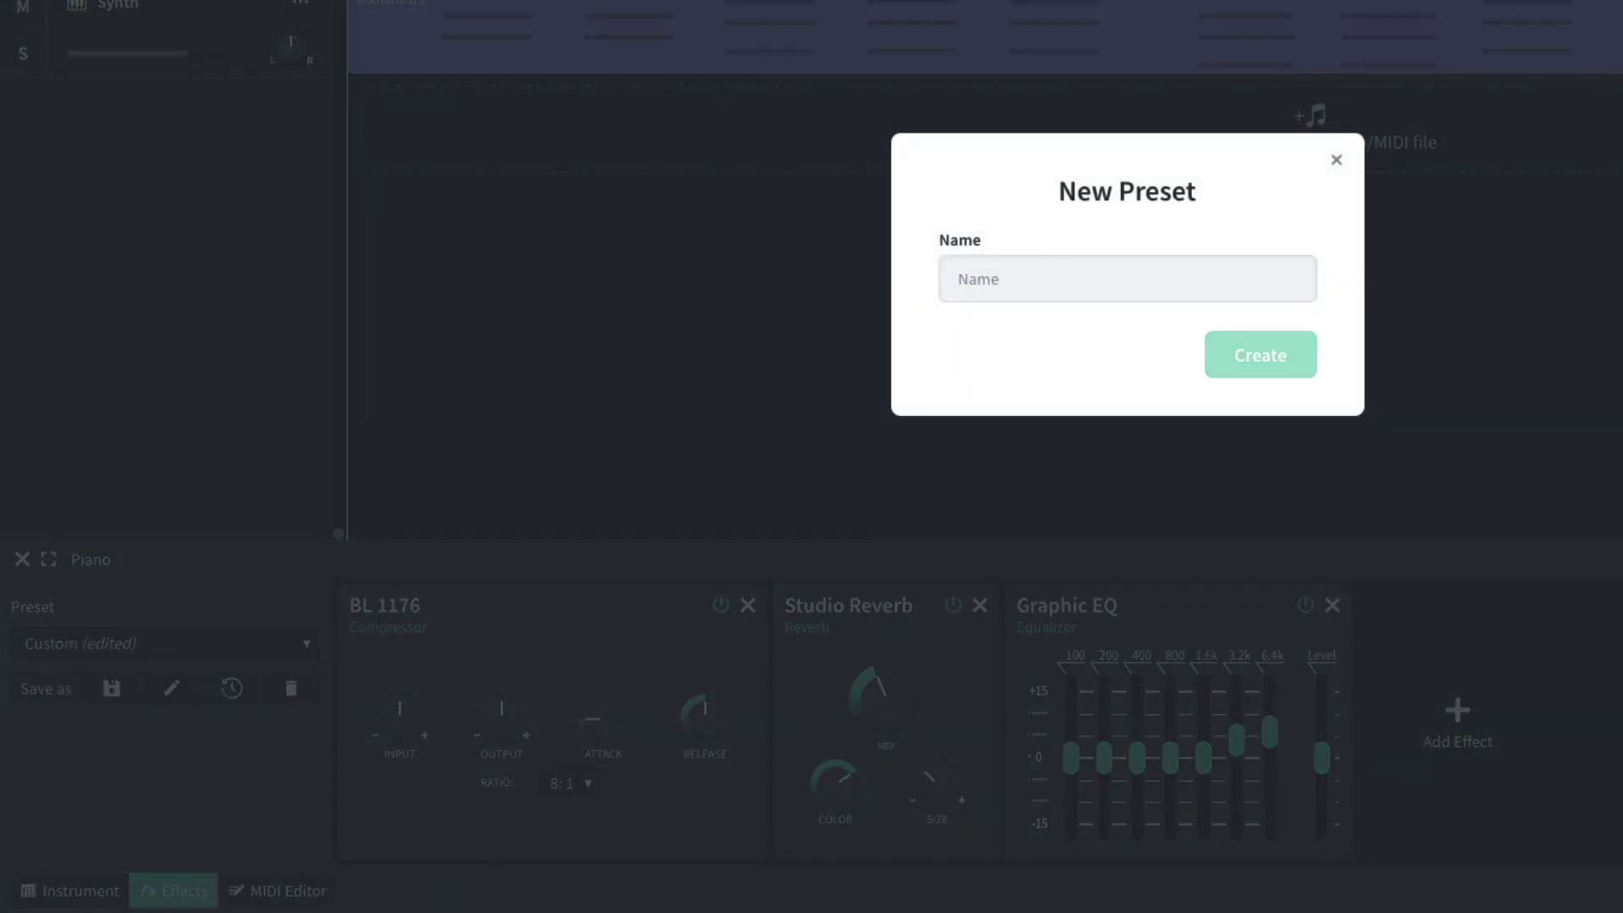
pyautogui.write('Kygo Ke')
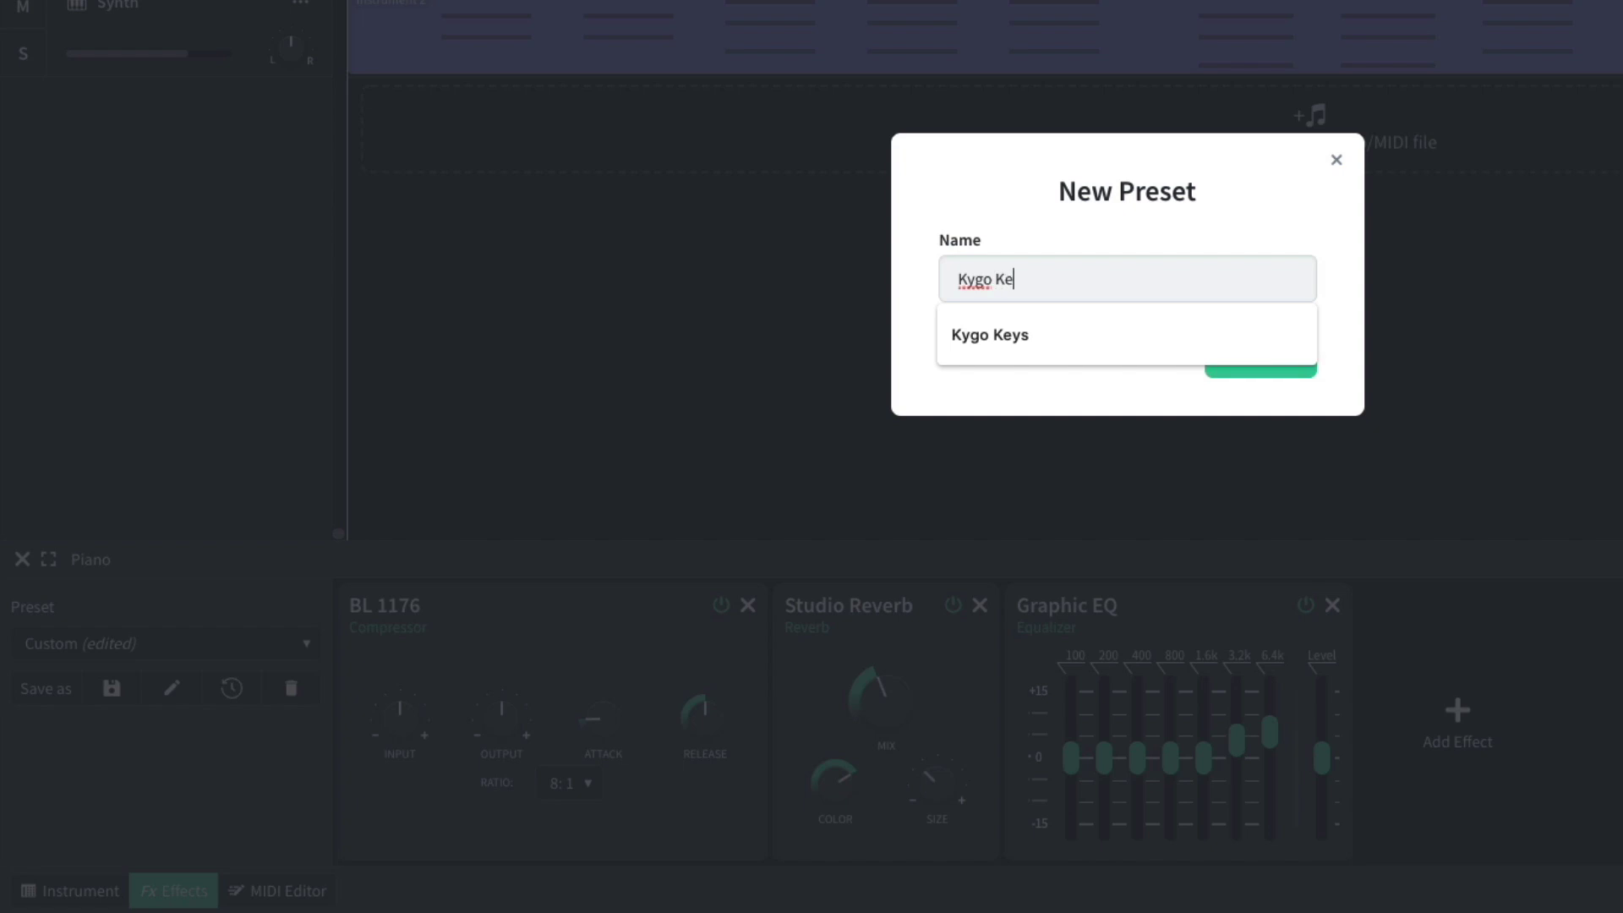
pyautogui.write('ys')
pyautogui.press('Return')
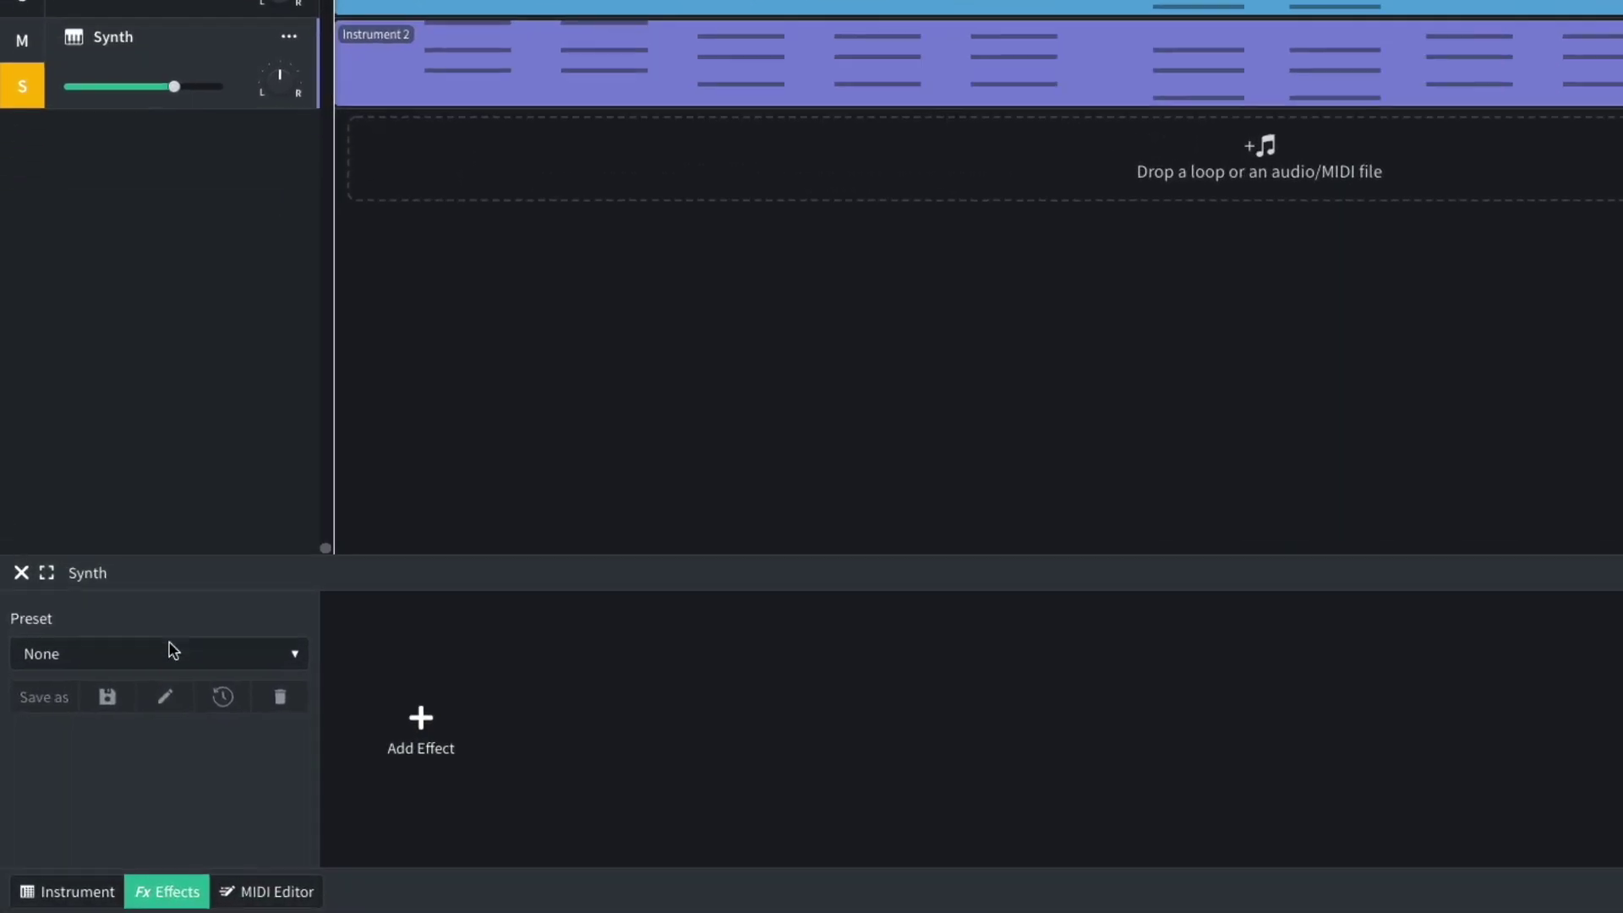
# - Apply the saved Kygo Keys effects preset to the synth track, play it back soloed, and return to the start
pyautogui.click(126, 721)
pyautogui.moveTo(202, 554)
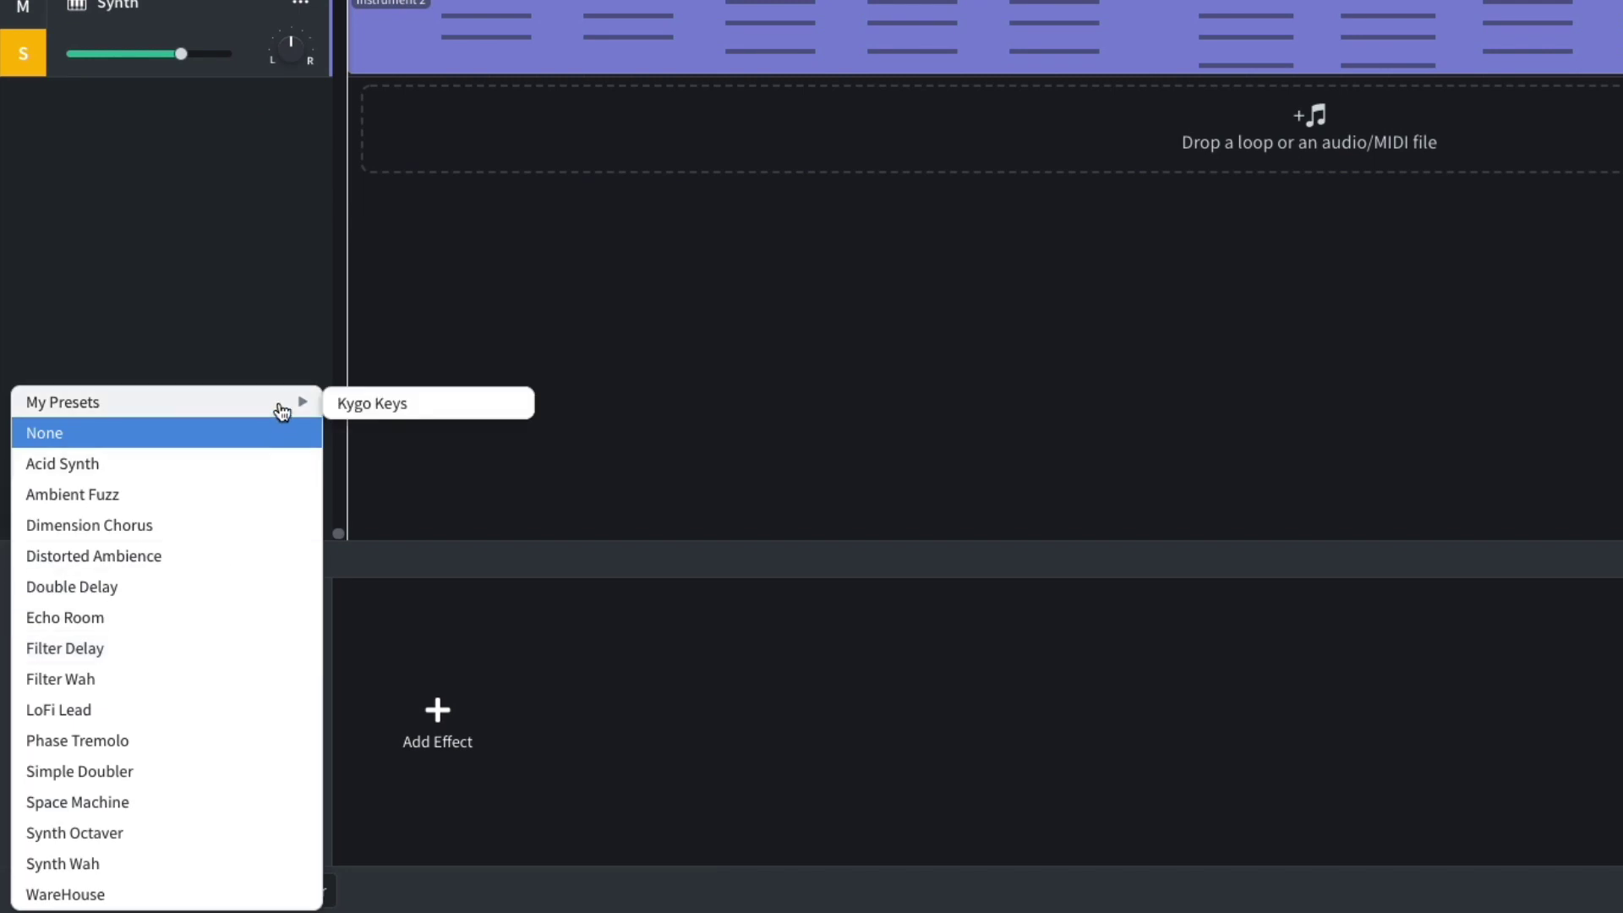
pyautogui.click(372, 404)
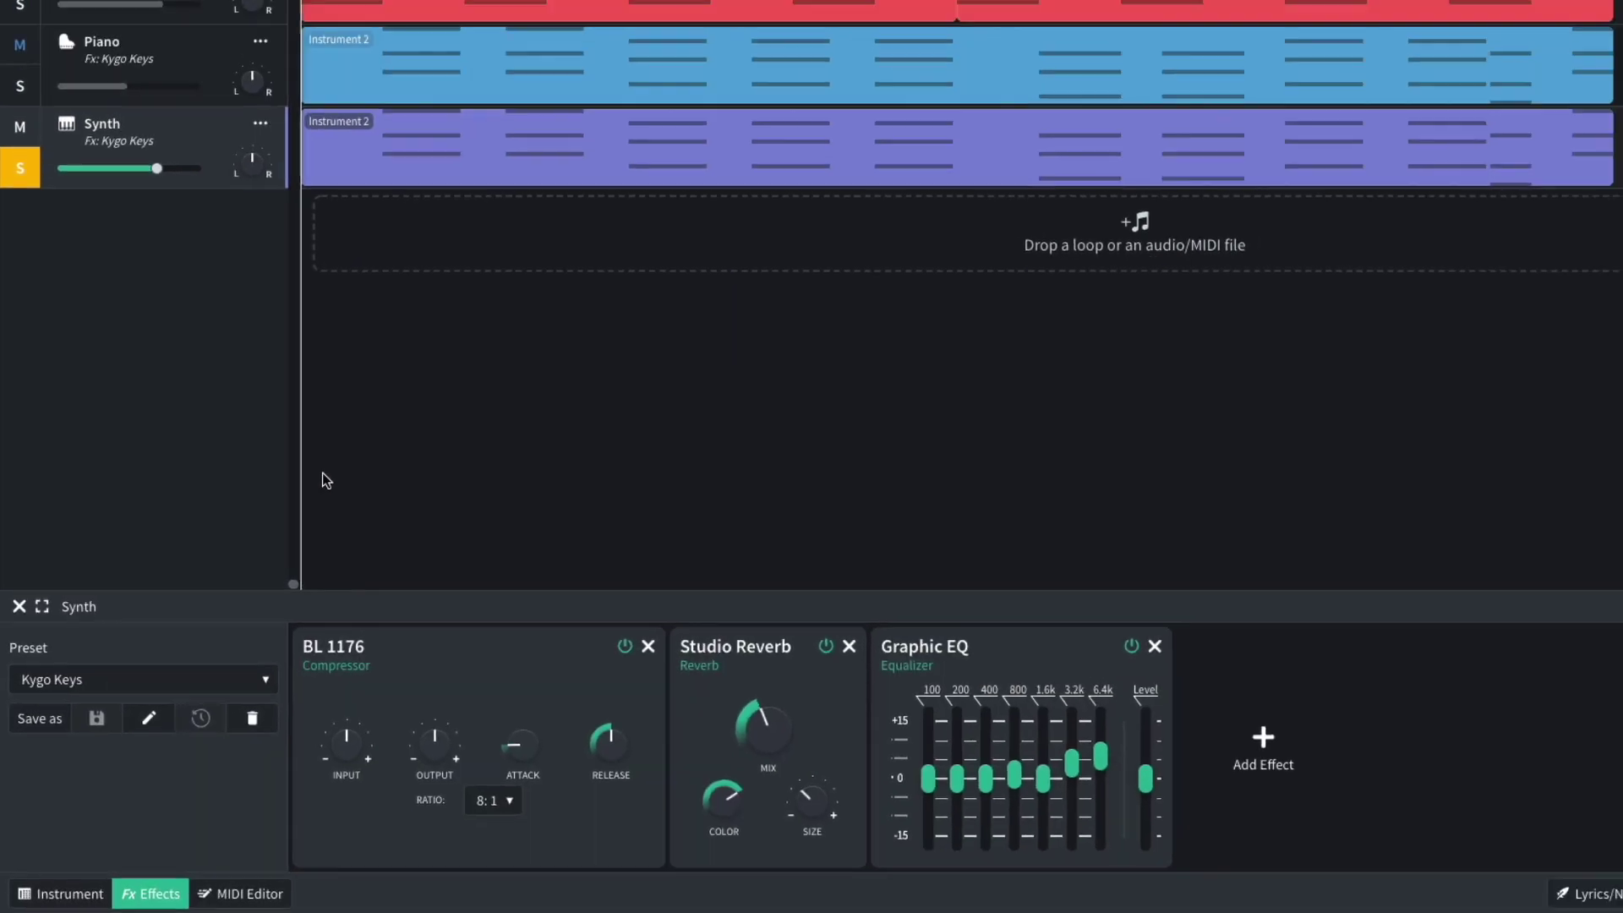
pyautogui.press('space')
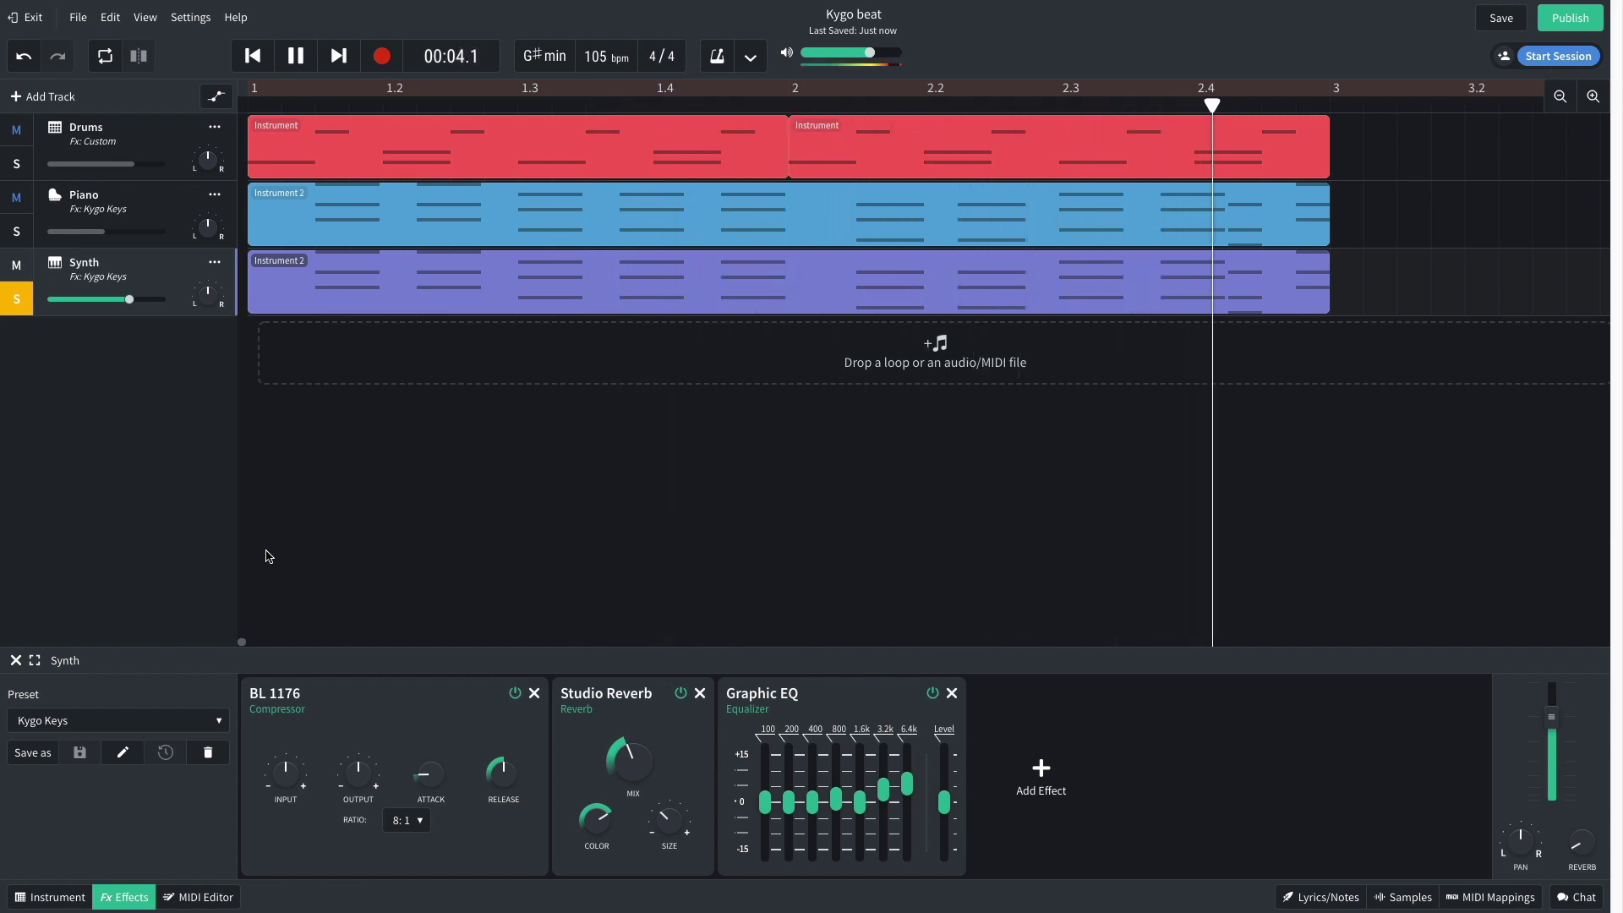
pyautogui.press('space')
pyautogui.press('Home')
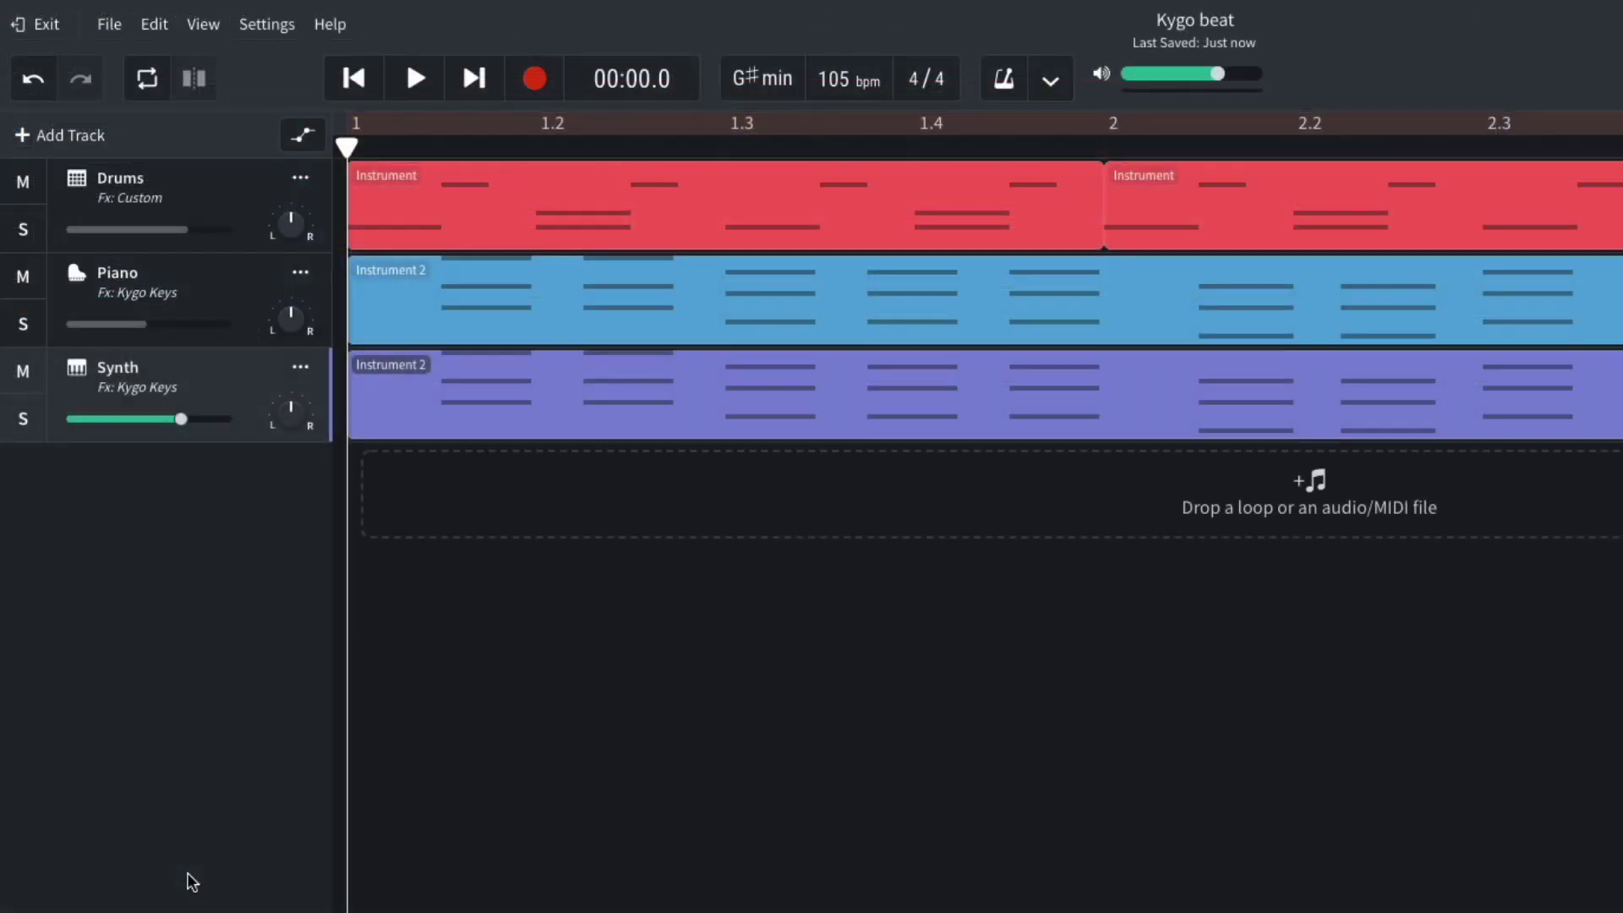
# - Lower the synth track's volume to about -14.9 dB and play back piano and synth together with the drums muted
pyautogui.moveTo(179, 423)
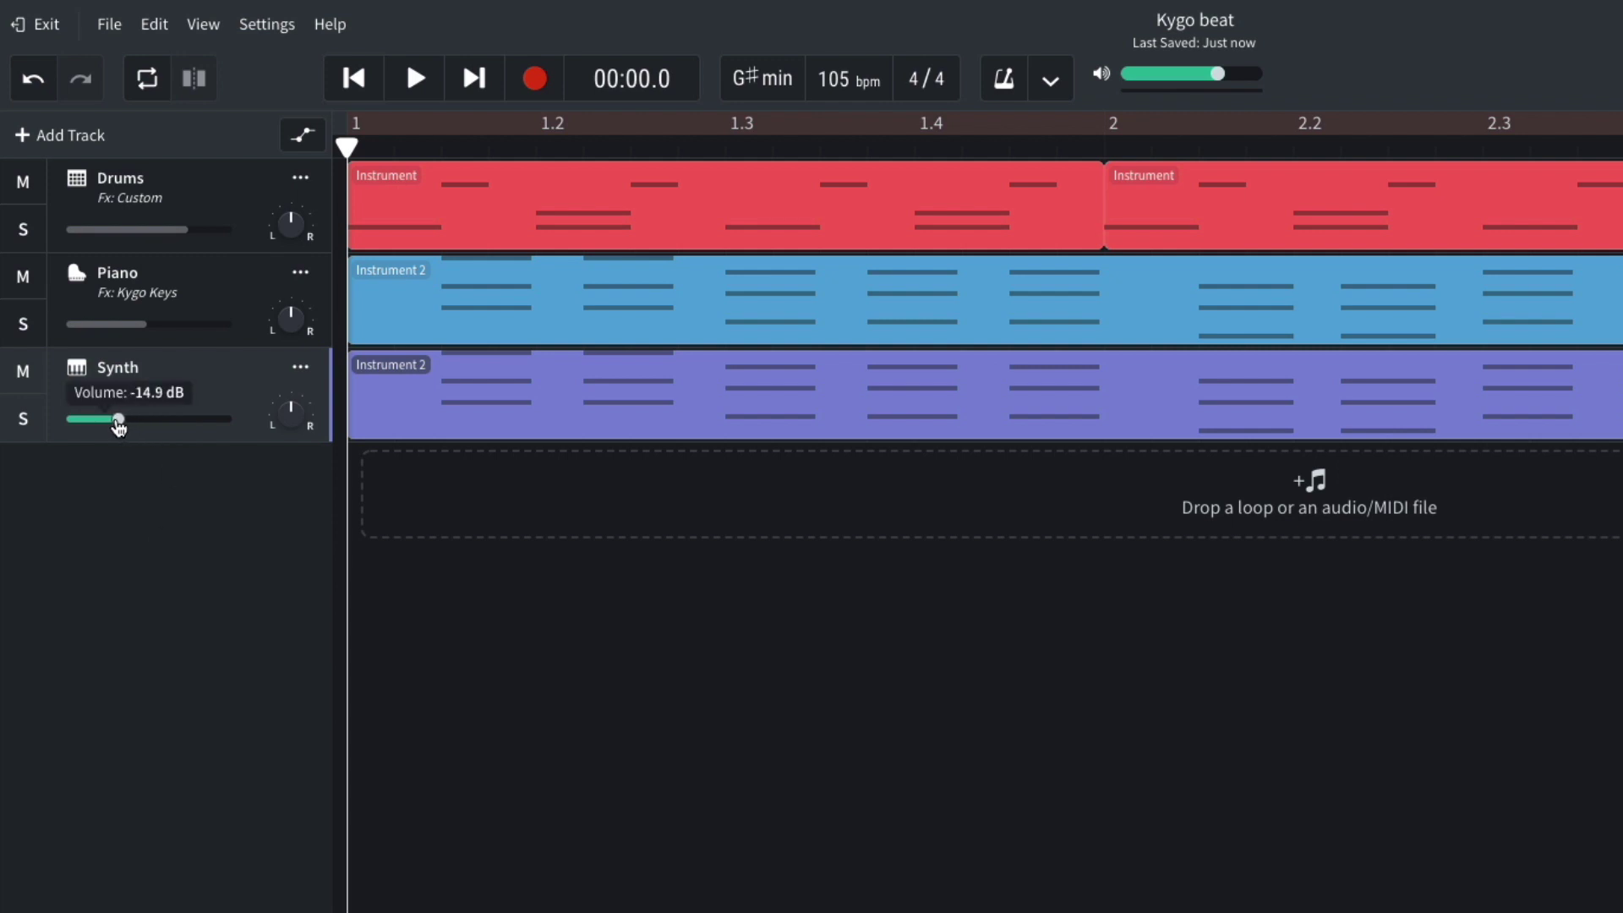
pyautogui.click(20, 193)
pyautogui.press('space')
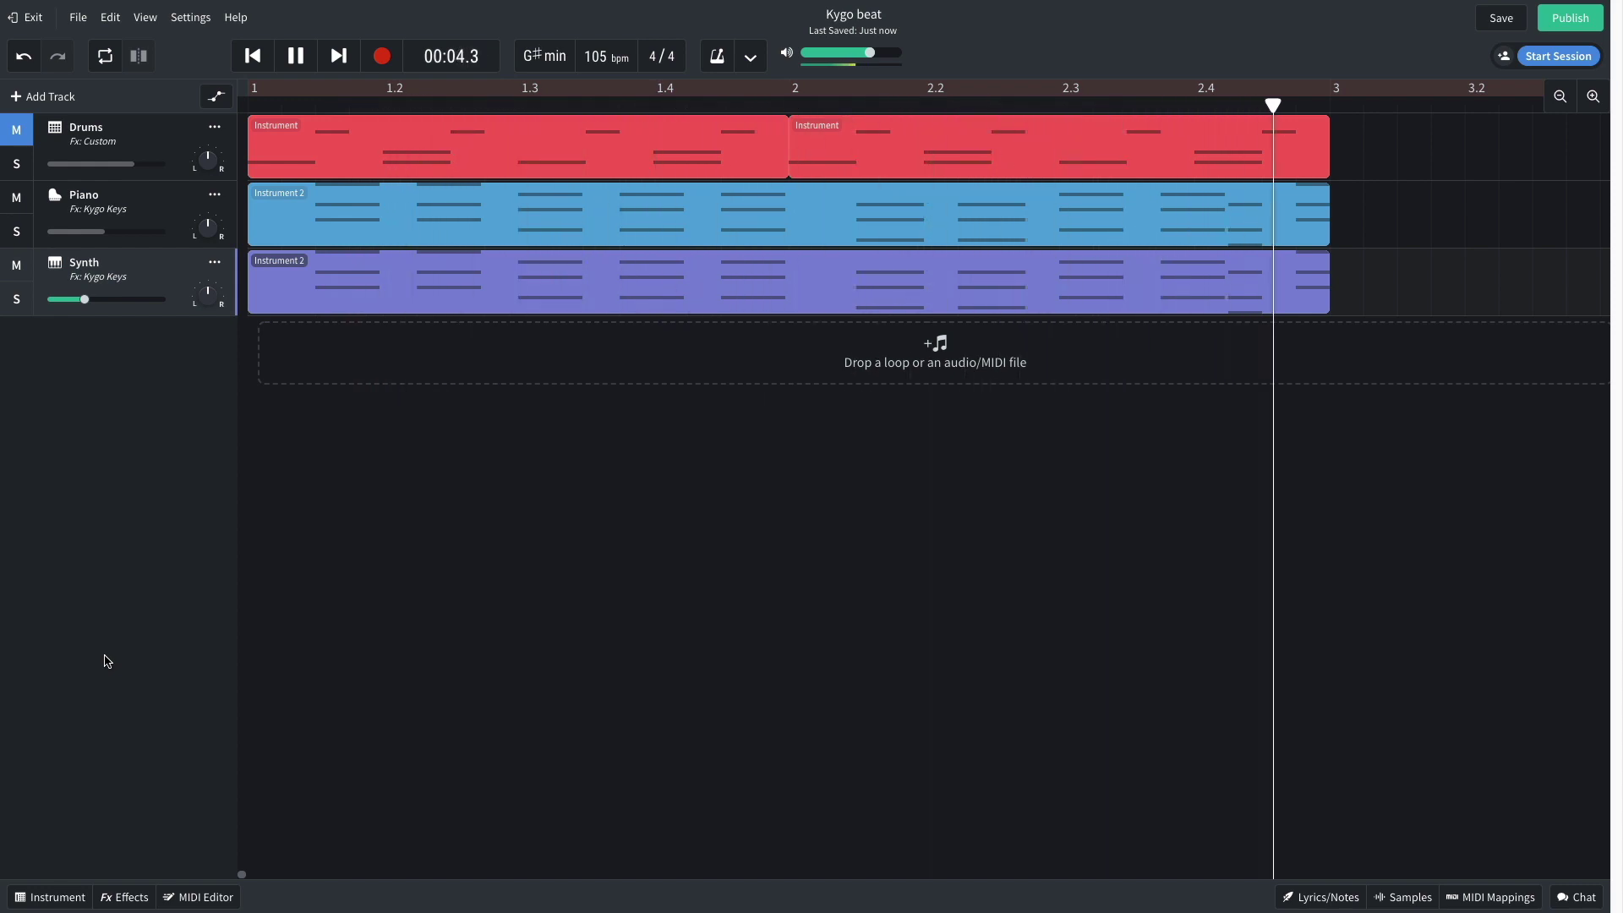
pyautogui.press('space')
pyautogui.press('Home')
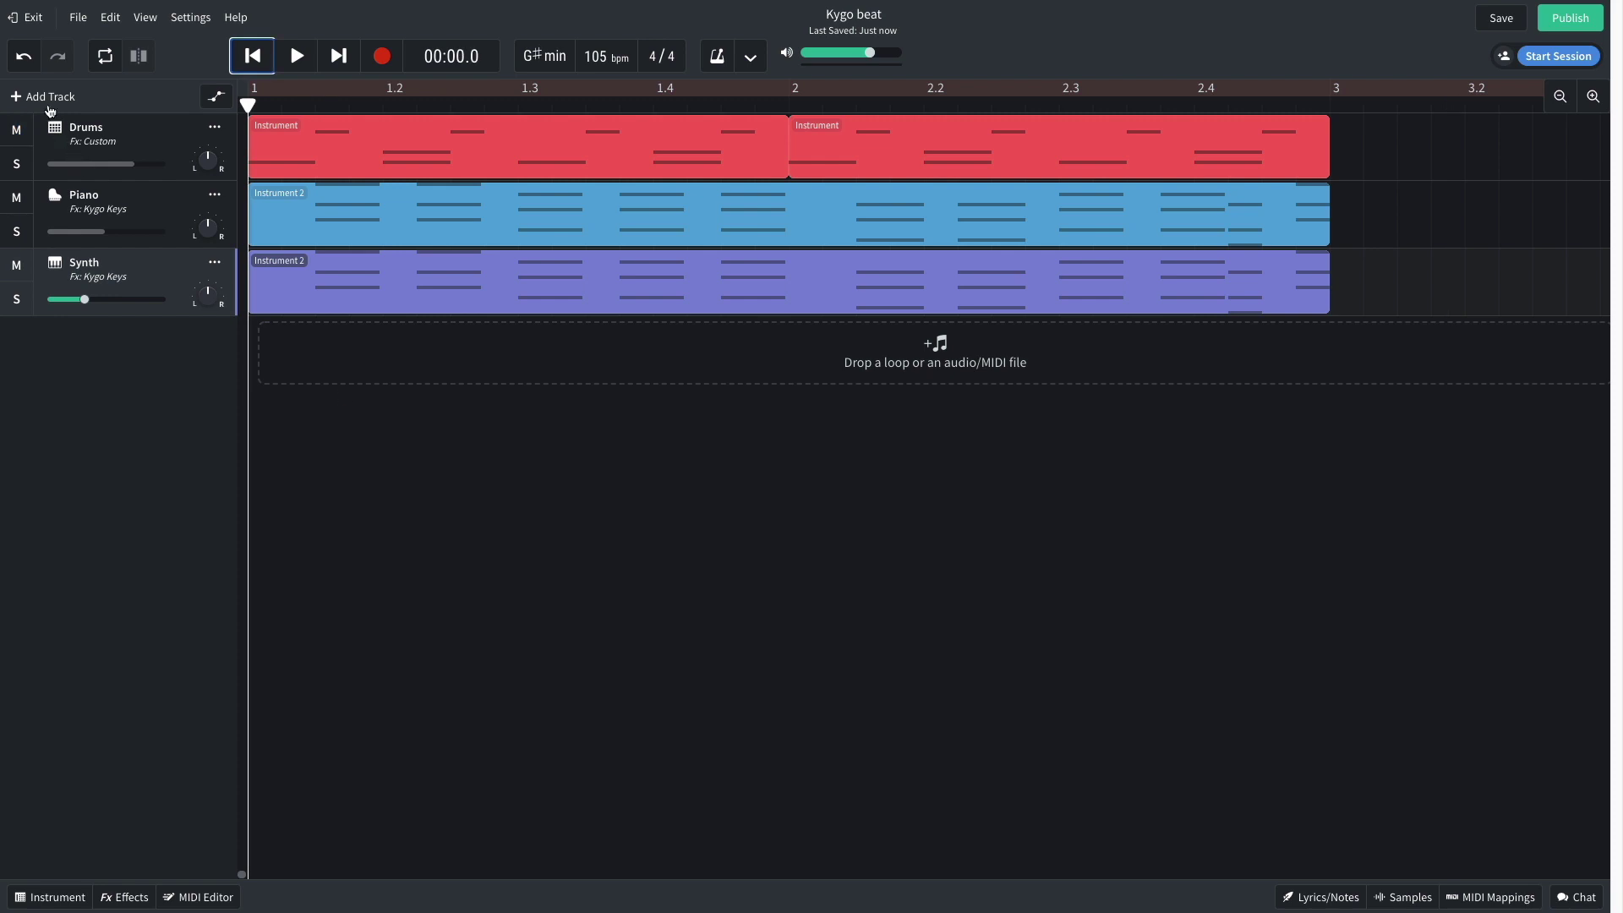
# - Add a virtual instrument track below the synth, choose a Synth Bass sound, and play back the beat with the bass line
pyautogui.click(49, 108)
pyautogui.click(500, 423)
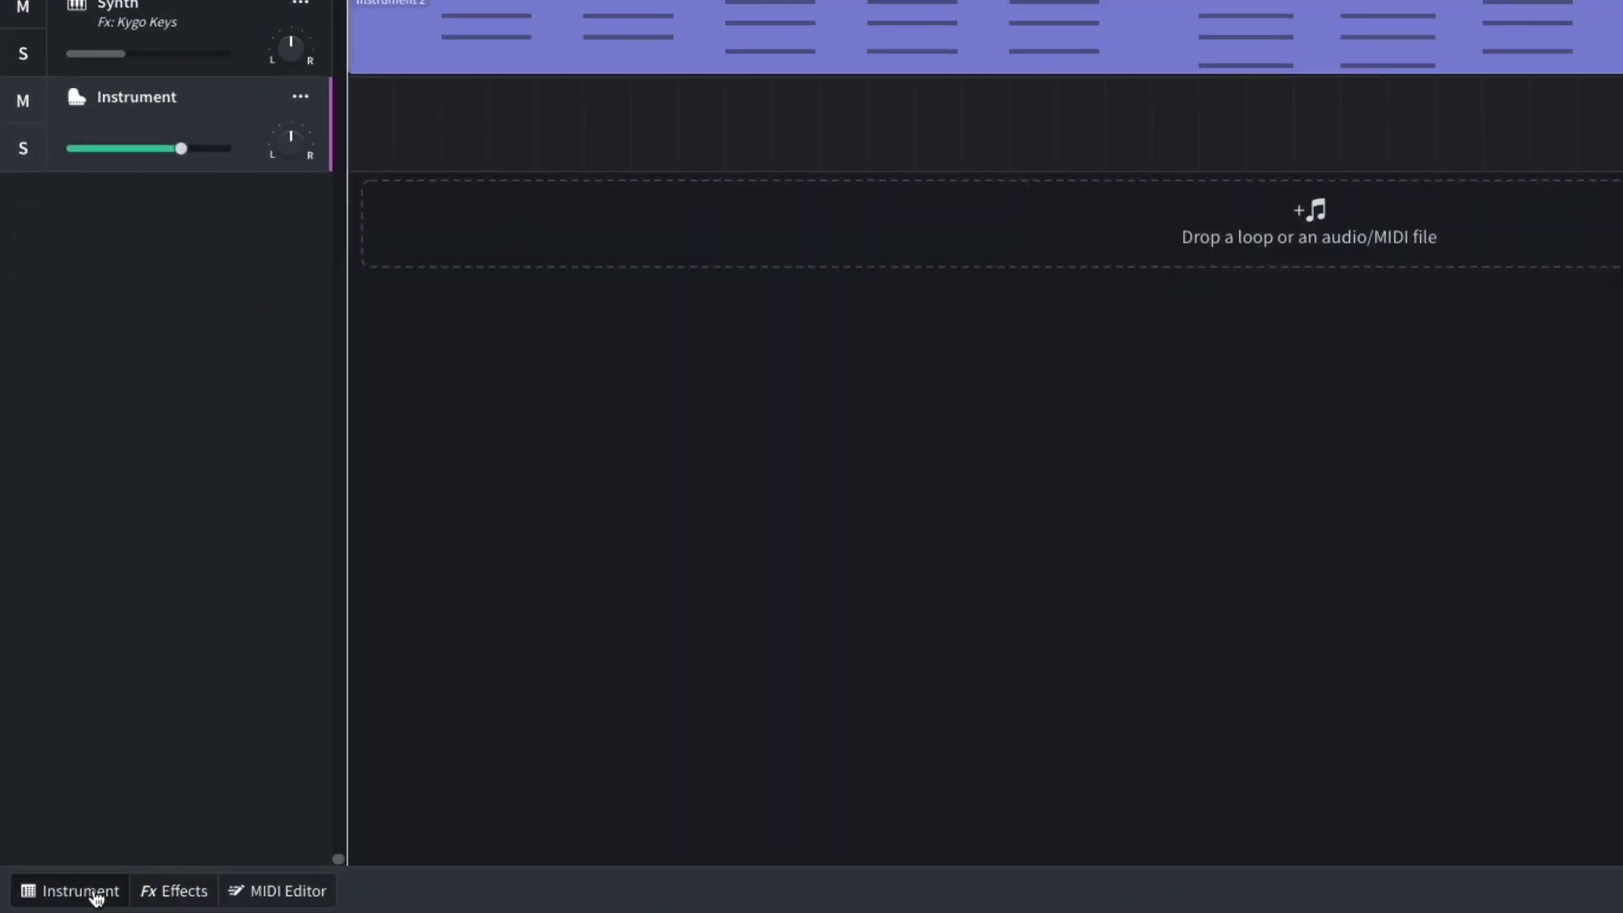
pyautogui.click(96, 896)
pyautogui.click(127, 630)
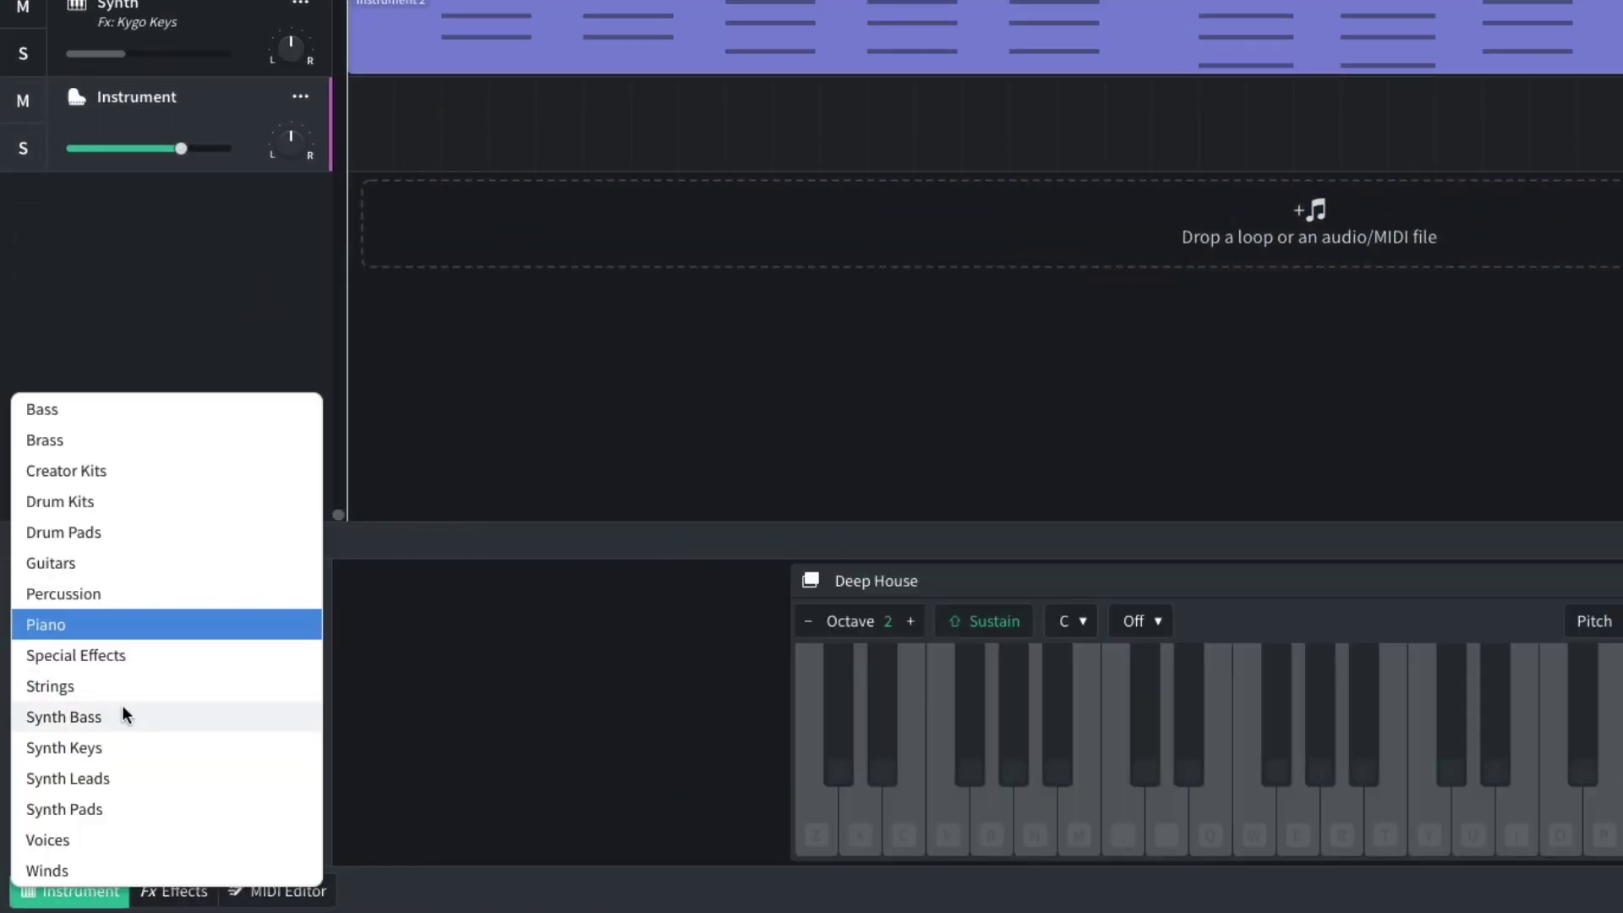
pyautogui.click(122, 710)
pyautogui.click(127, 670)
pyautogui.click(137, 522)
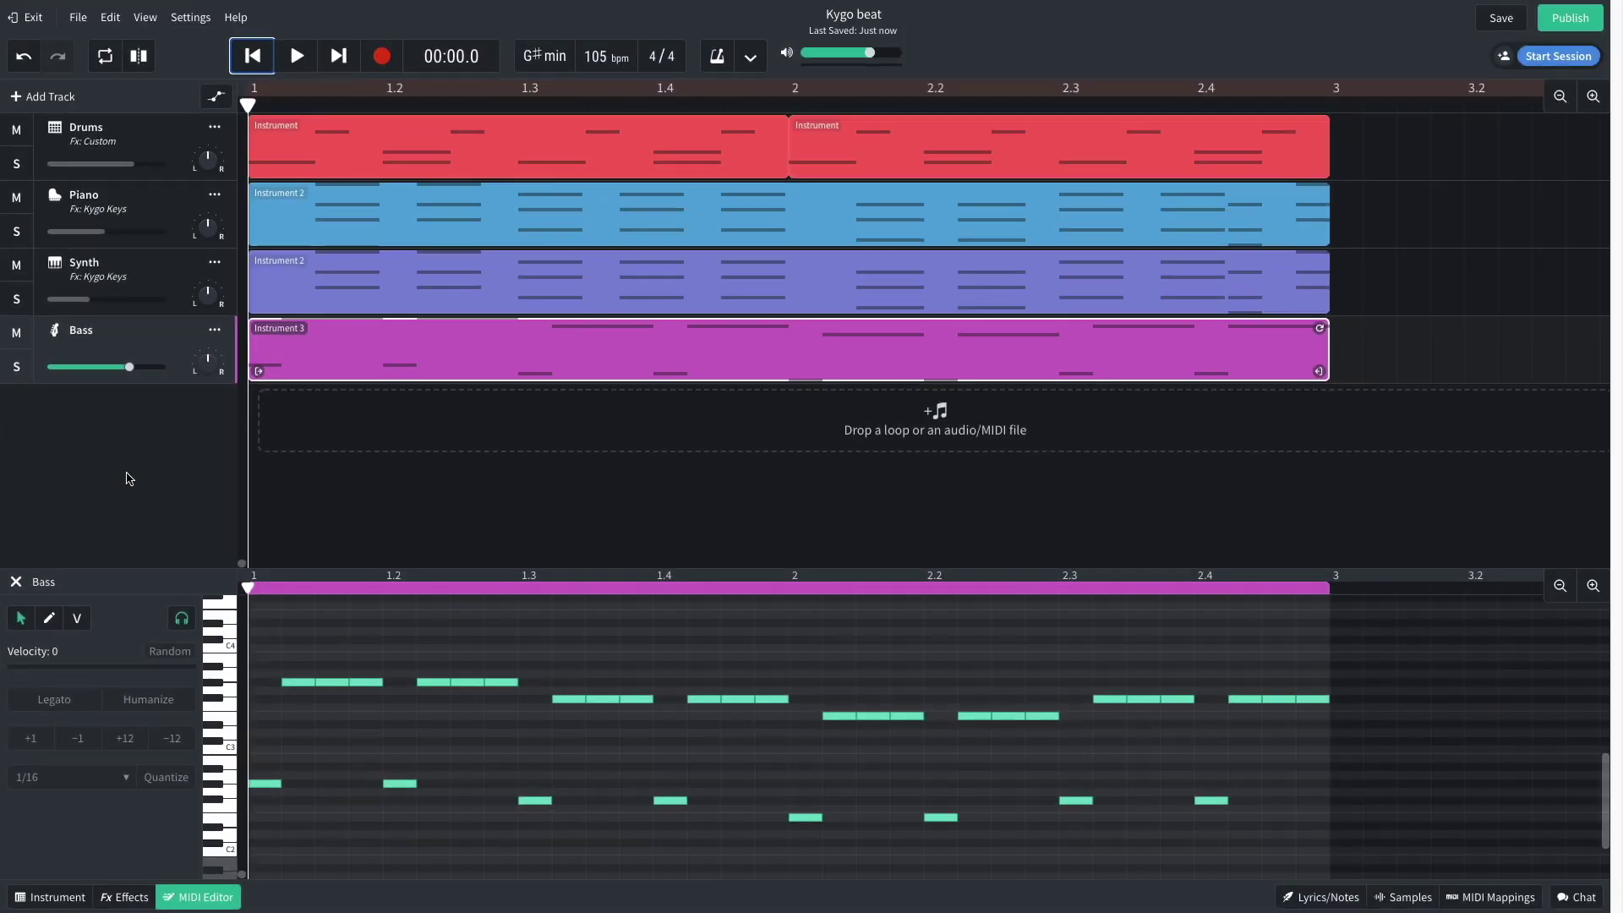
pyautogui.press('space')
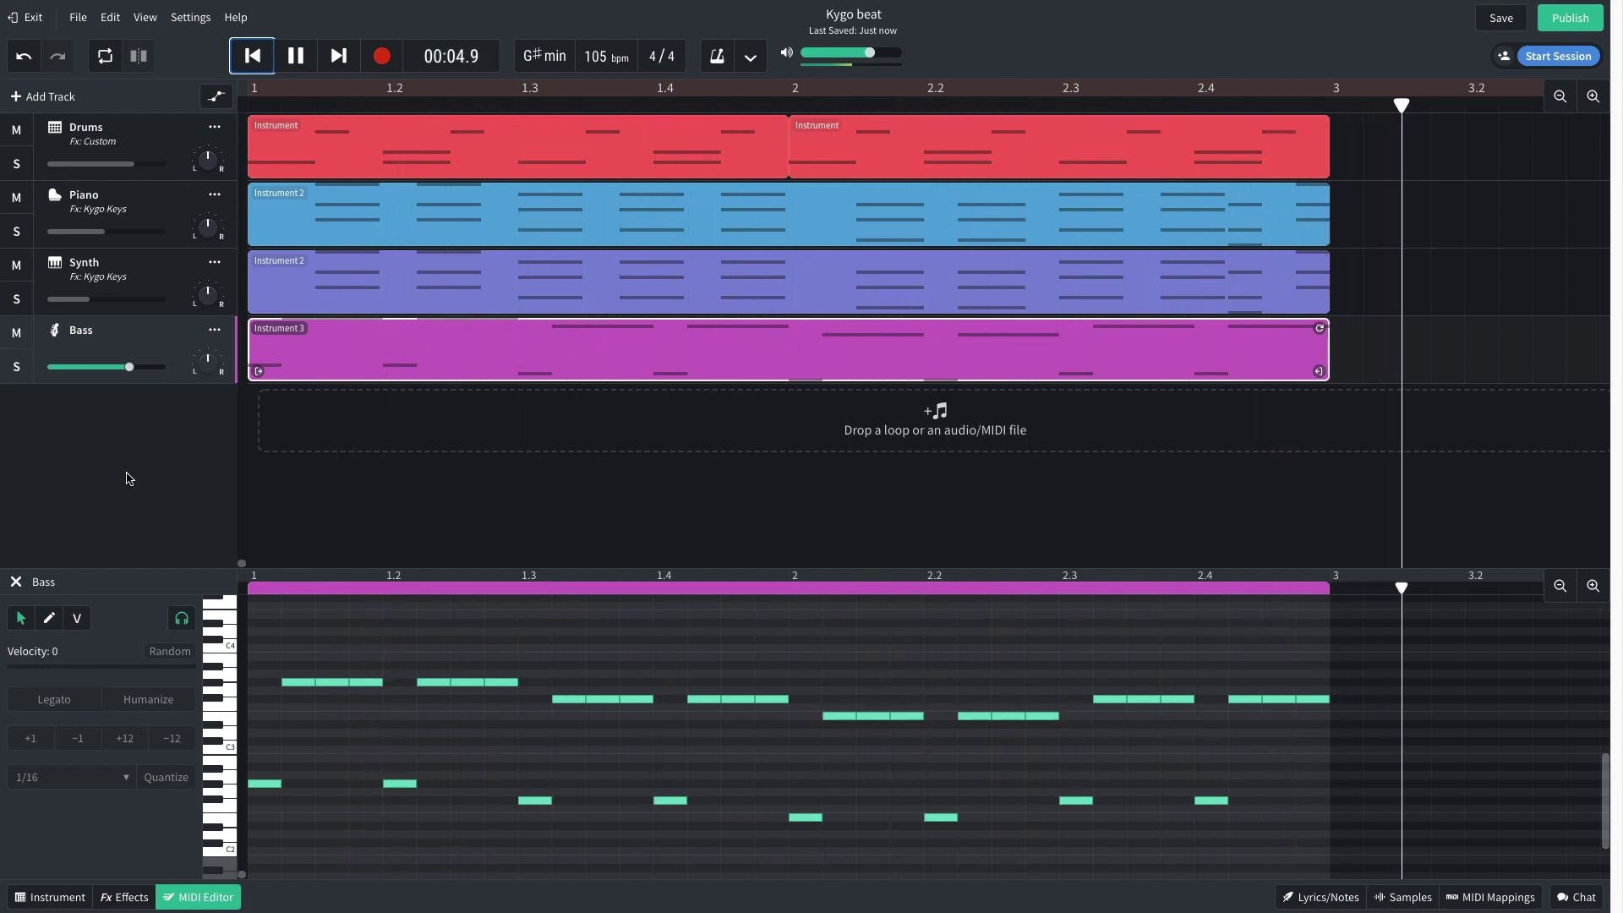
pyautogui.press('space')
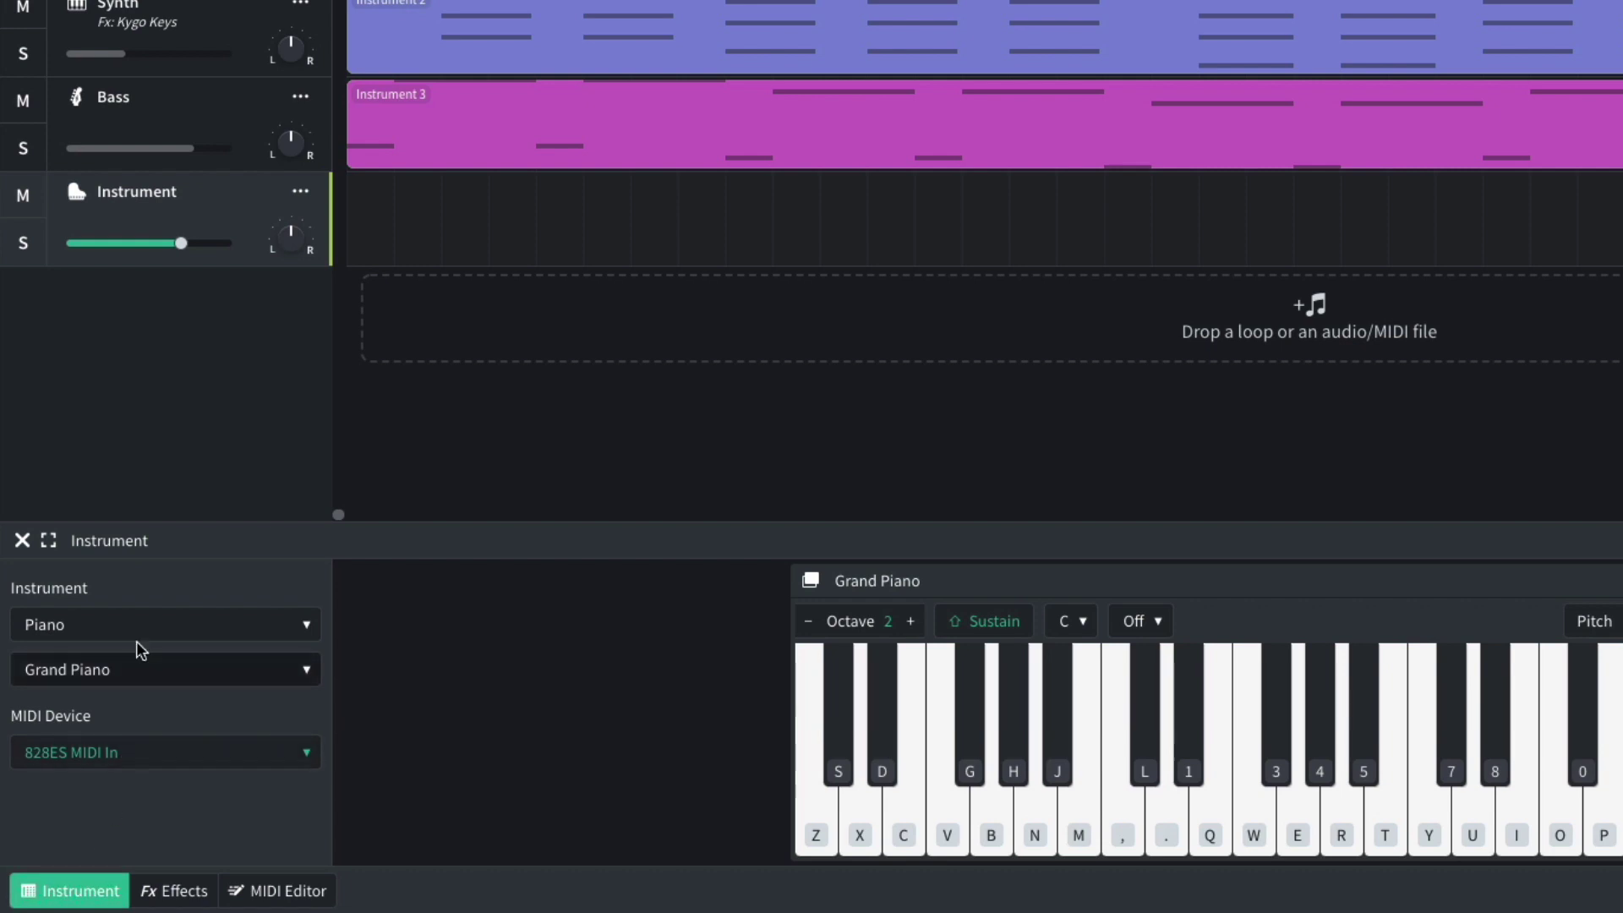
# - Set the new track below the bass to the Drum Pads instrument with the Boom Bap Kit
pyautogui.click(144, 630)
pyautogui.click(149, 534)
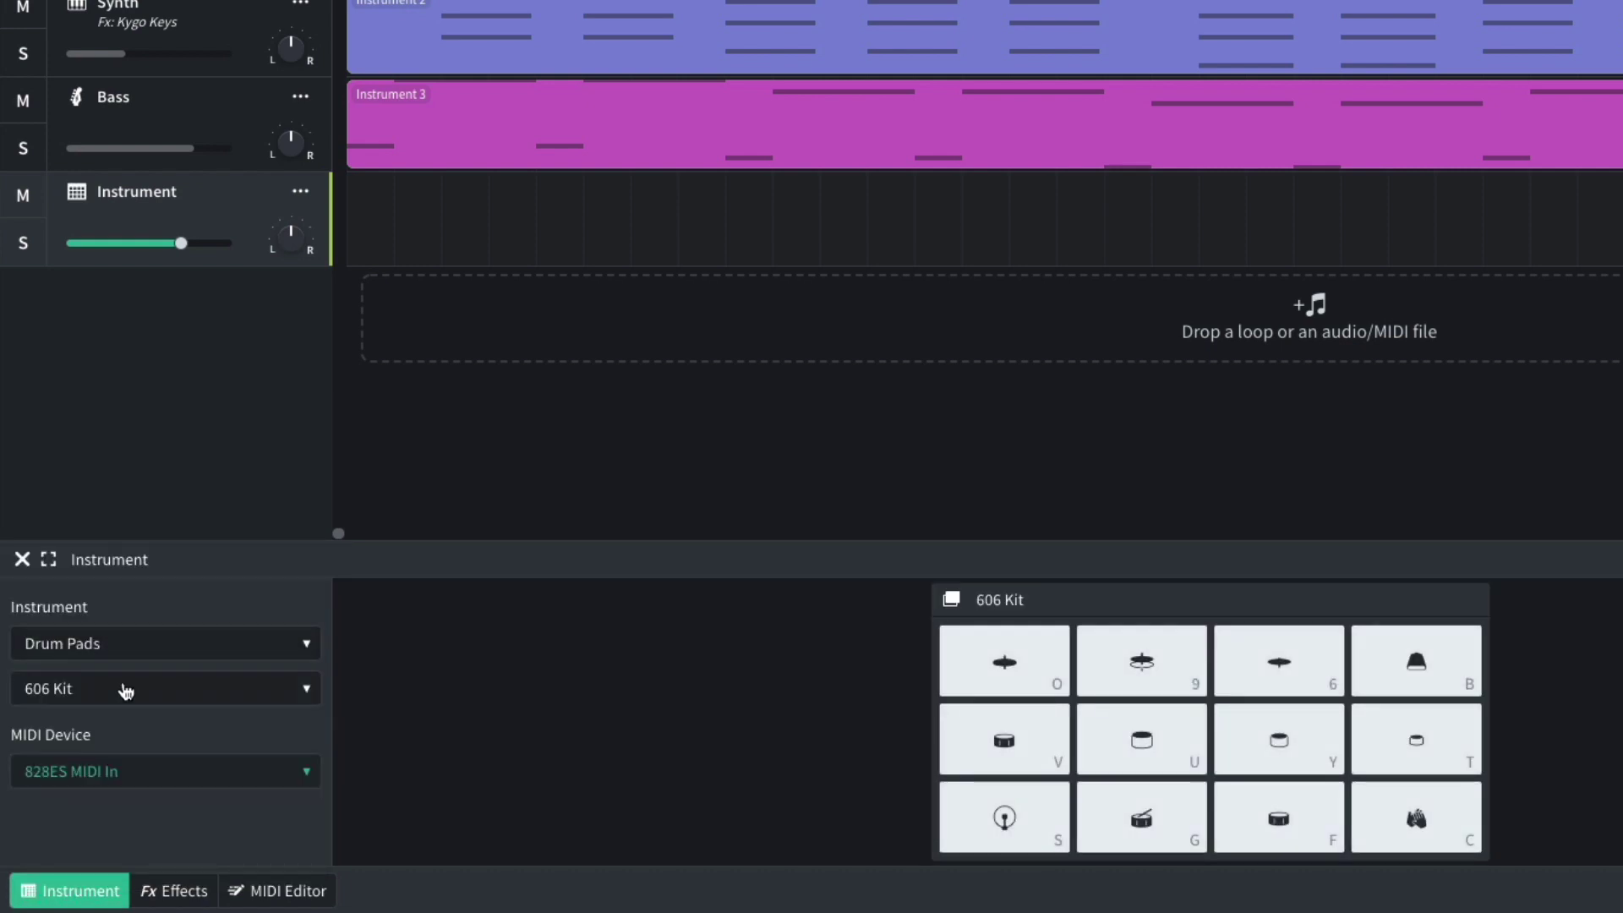
pyautogui.click(123, 681)
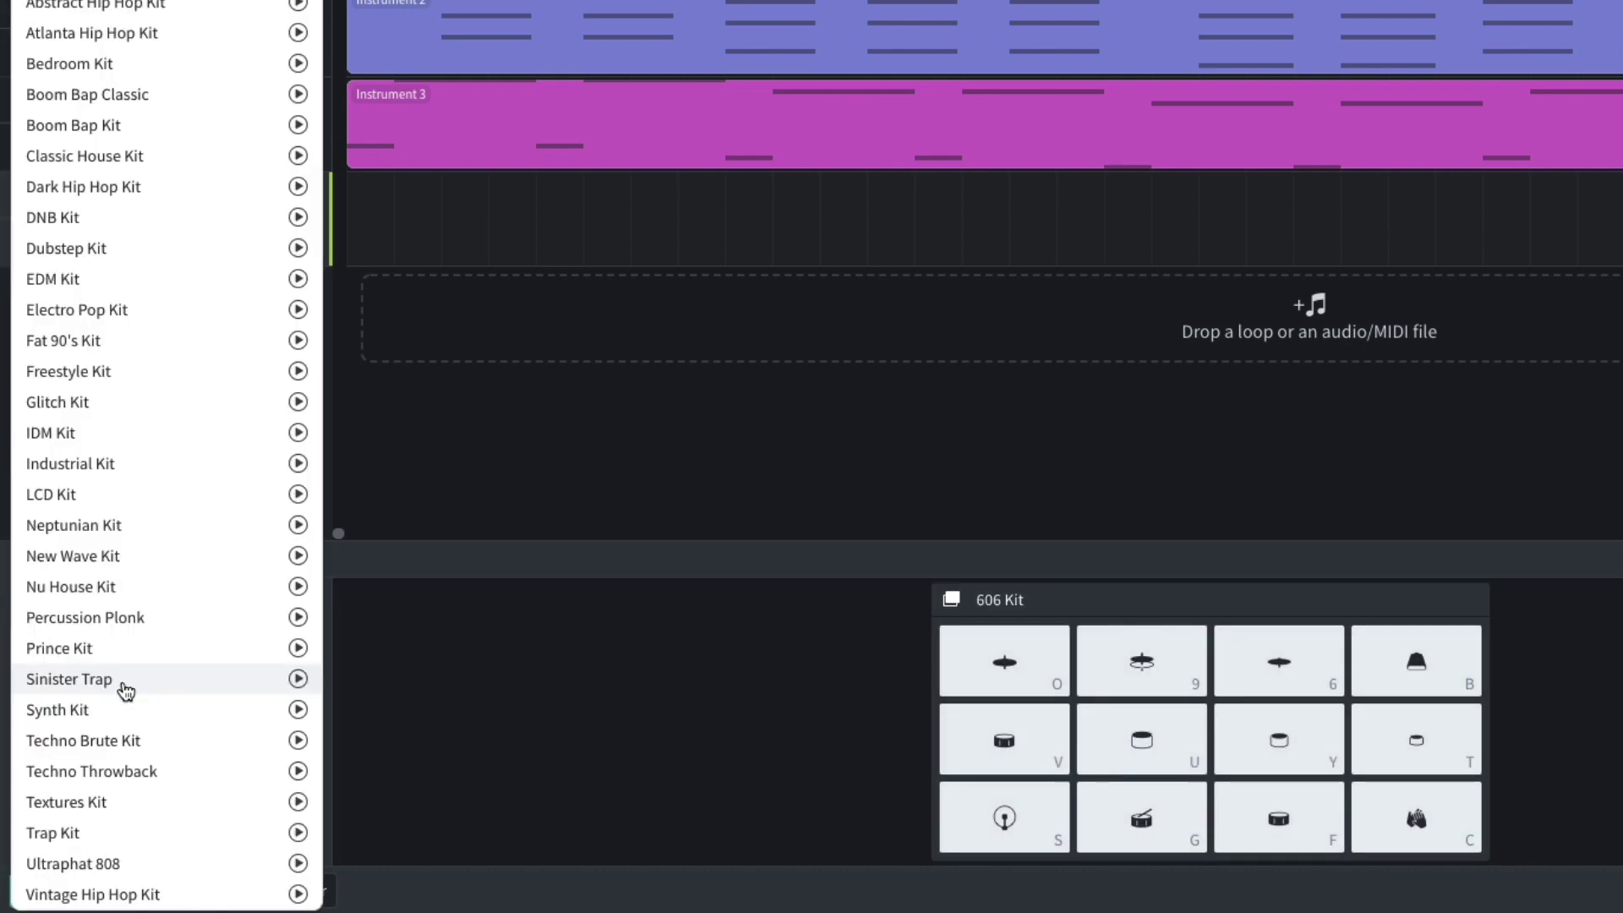
pyautogui.click(183, 129)
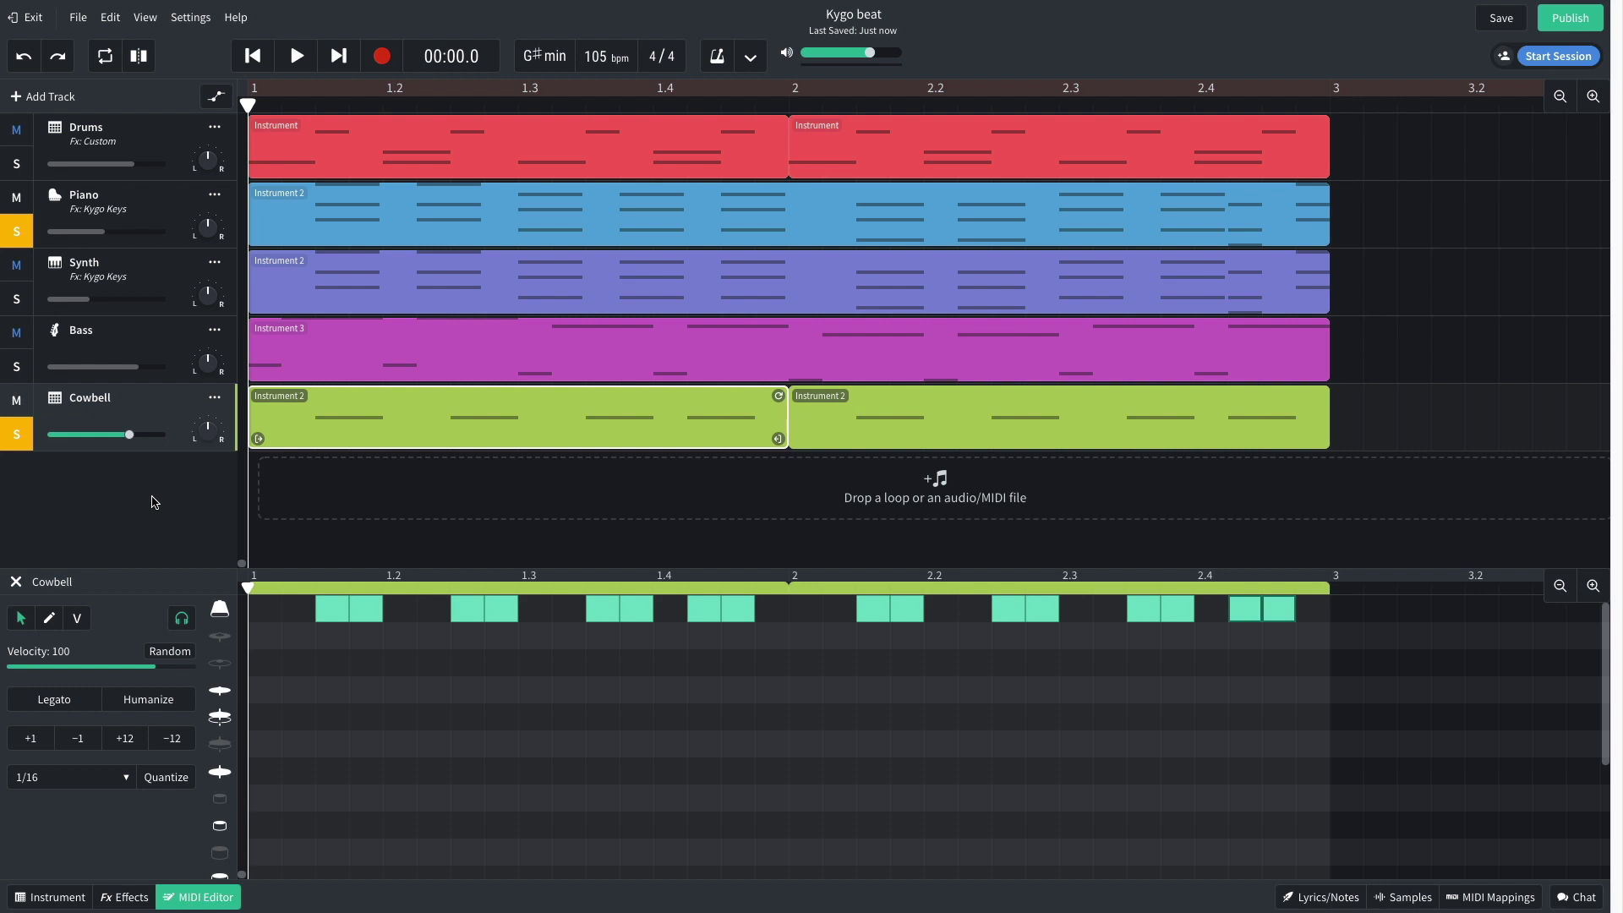
# - Play back the two-bar cowbell pattern soloed with the piano and raise the cowbell track's volume
pyautogui.press('space')
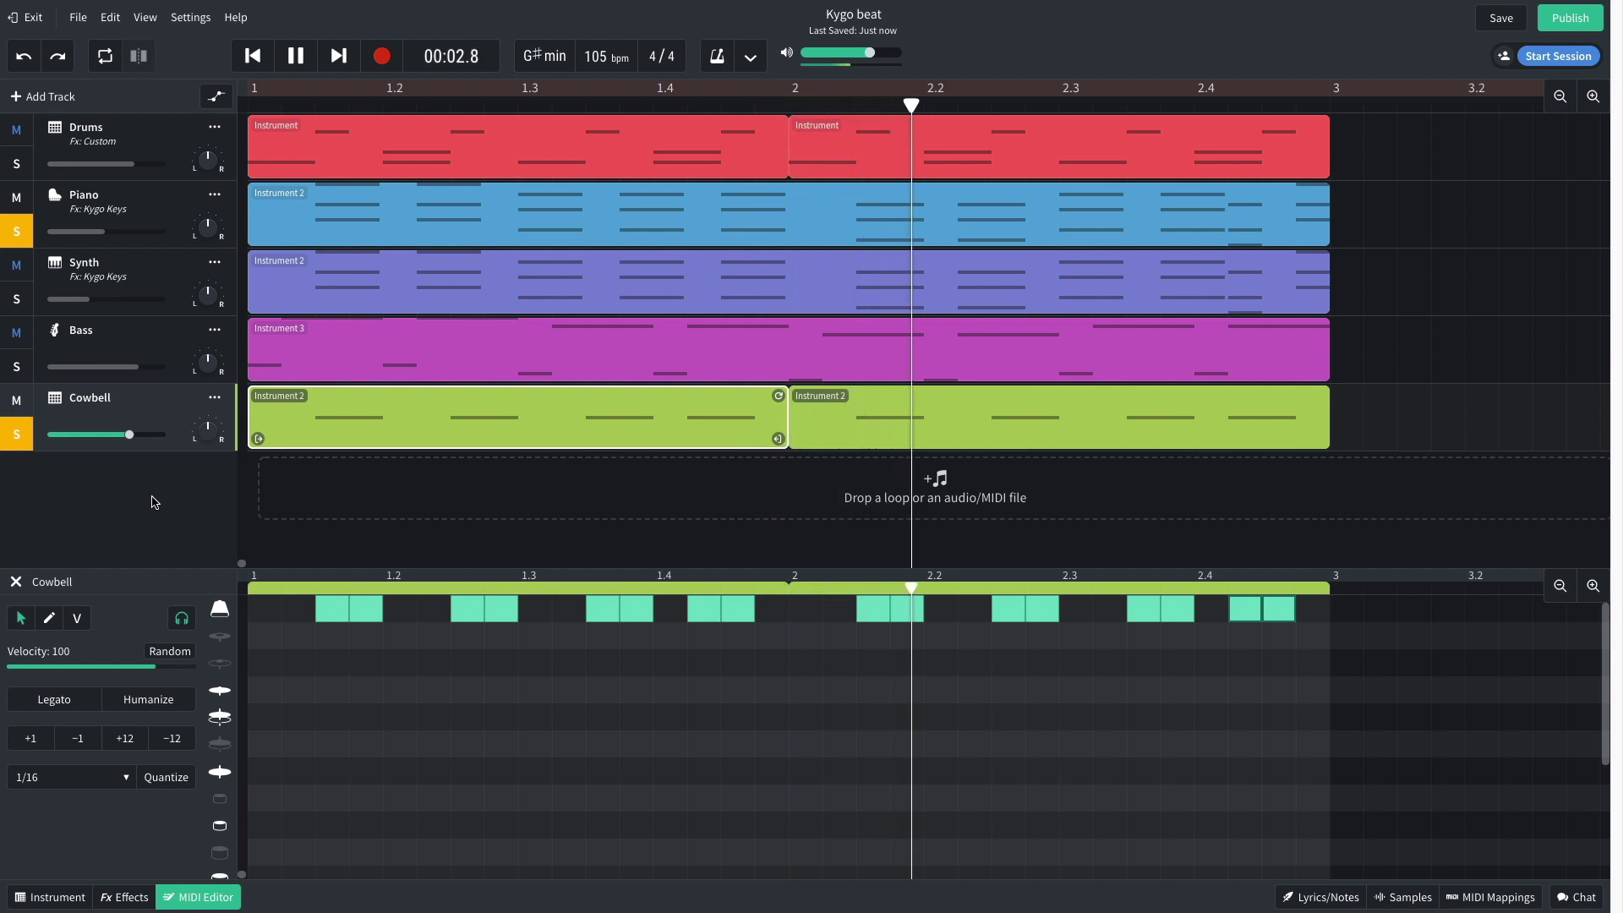
pyautogui.press('space')
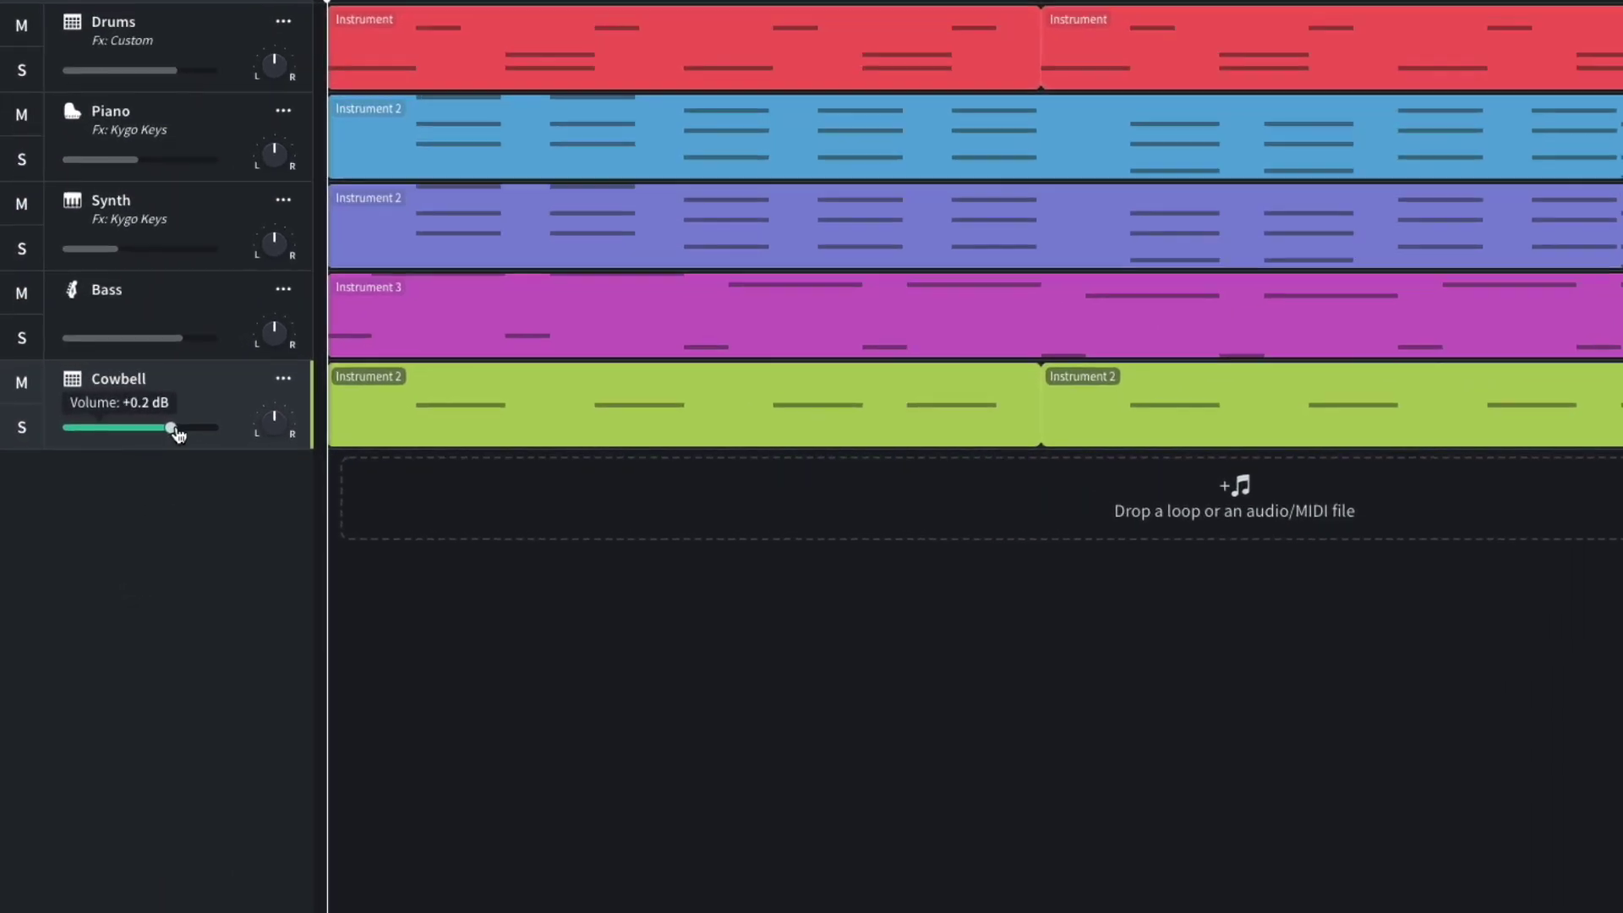
pyautogui.moveTo(128, 439); pyautogui.dragTo(145, 439)
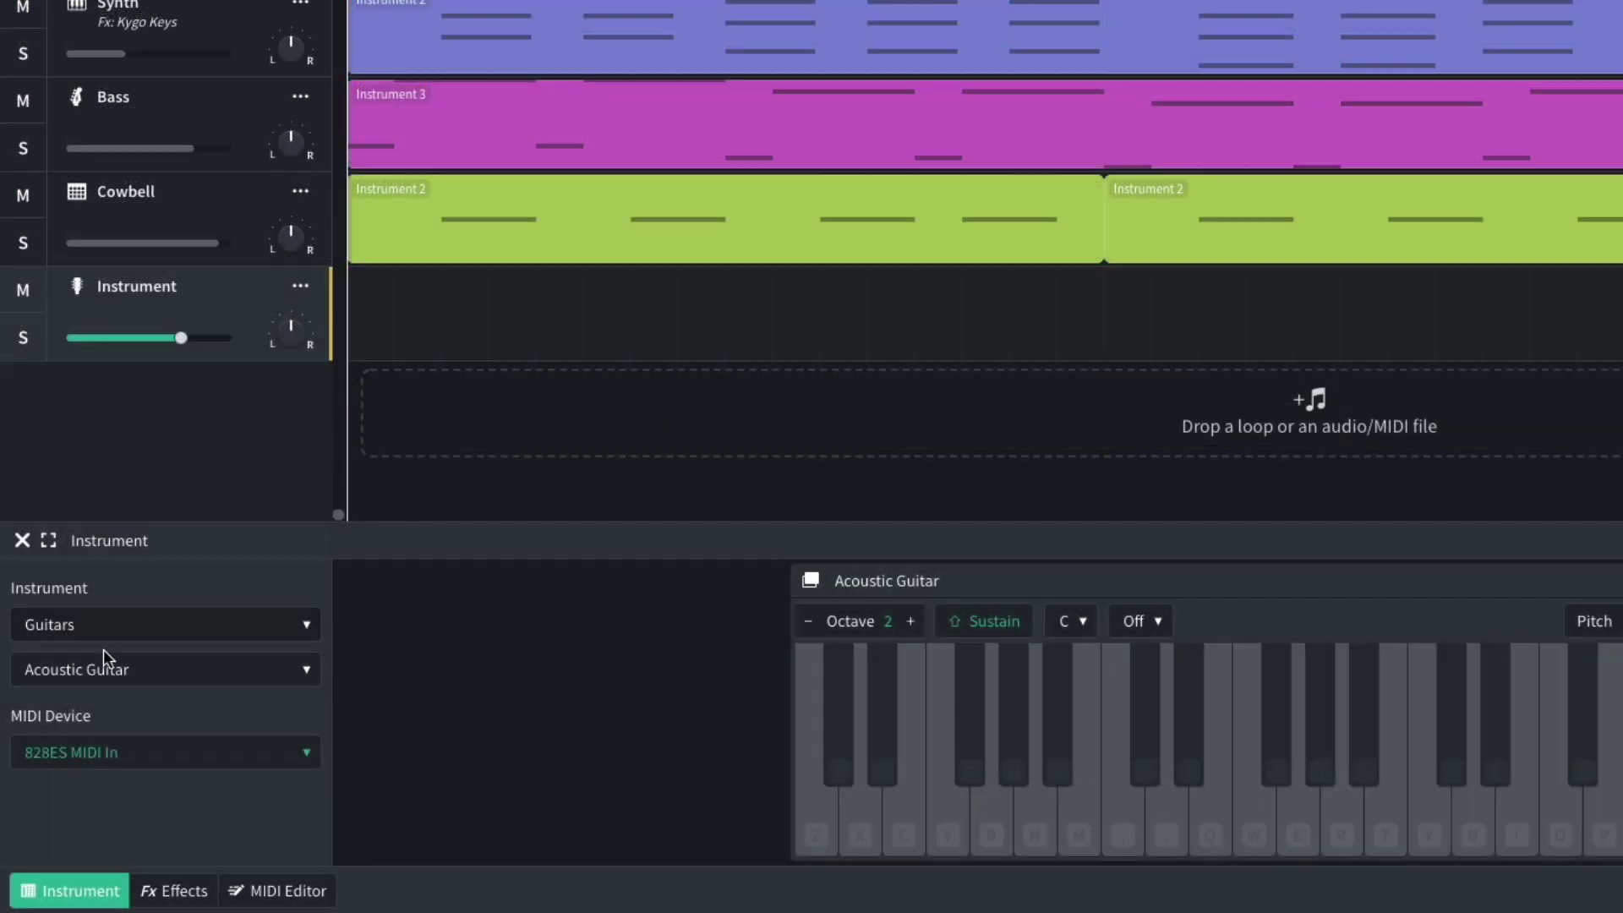
# - Switch the new guitar track's sound to Clean Power Chord and play back its two-bar pattern soloed
pyautogui.click(105, 663)
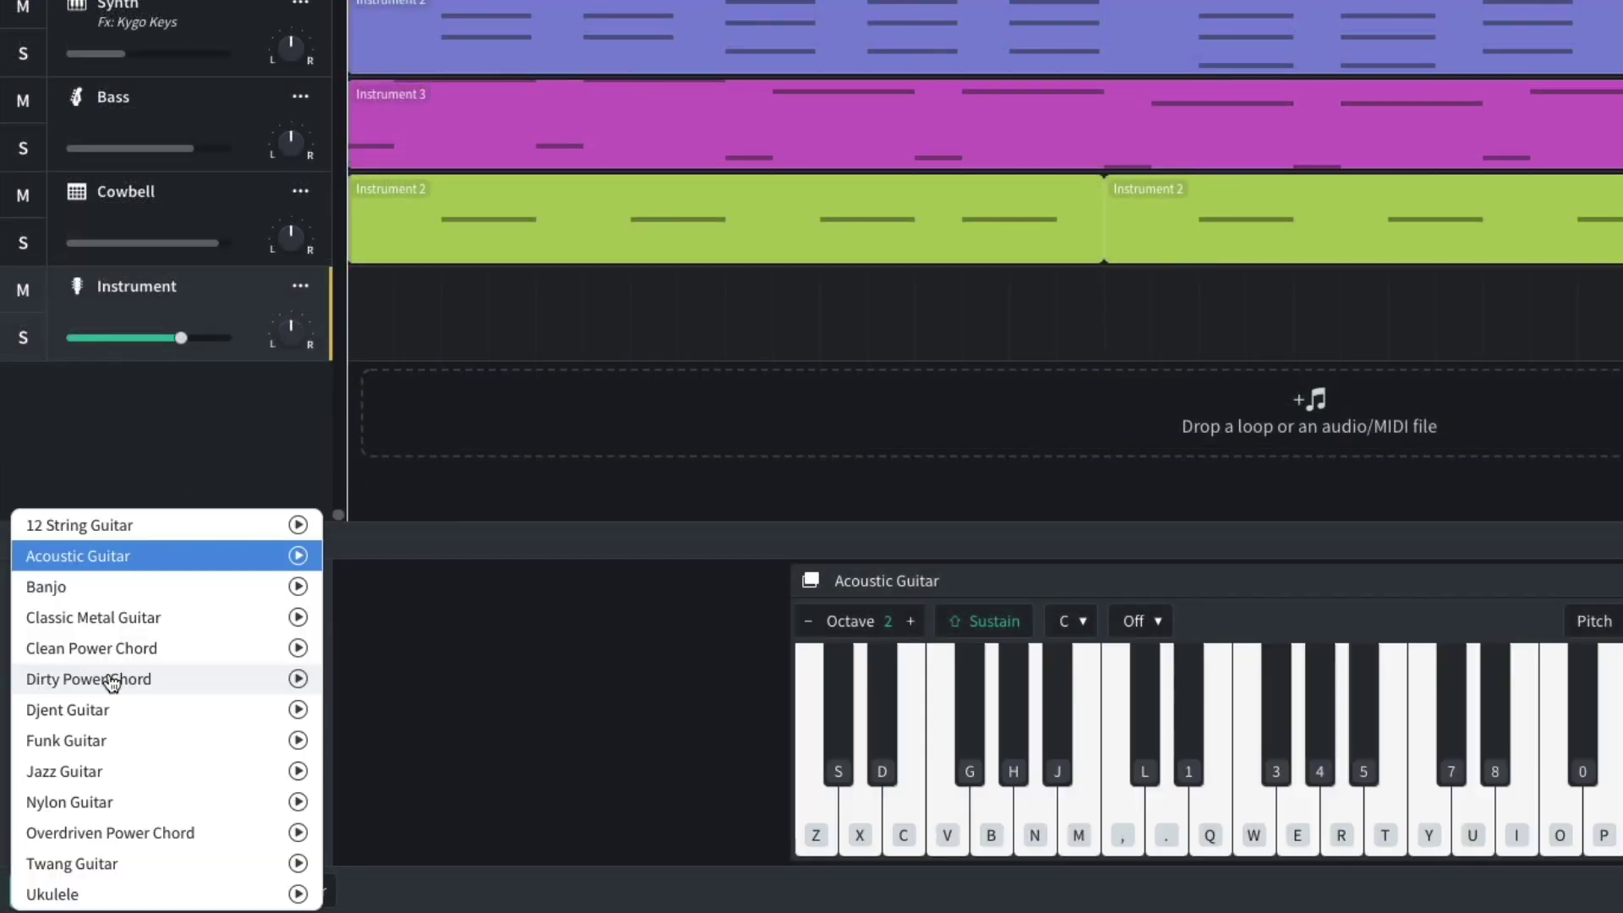
pyautogui.click(114, 650)
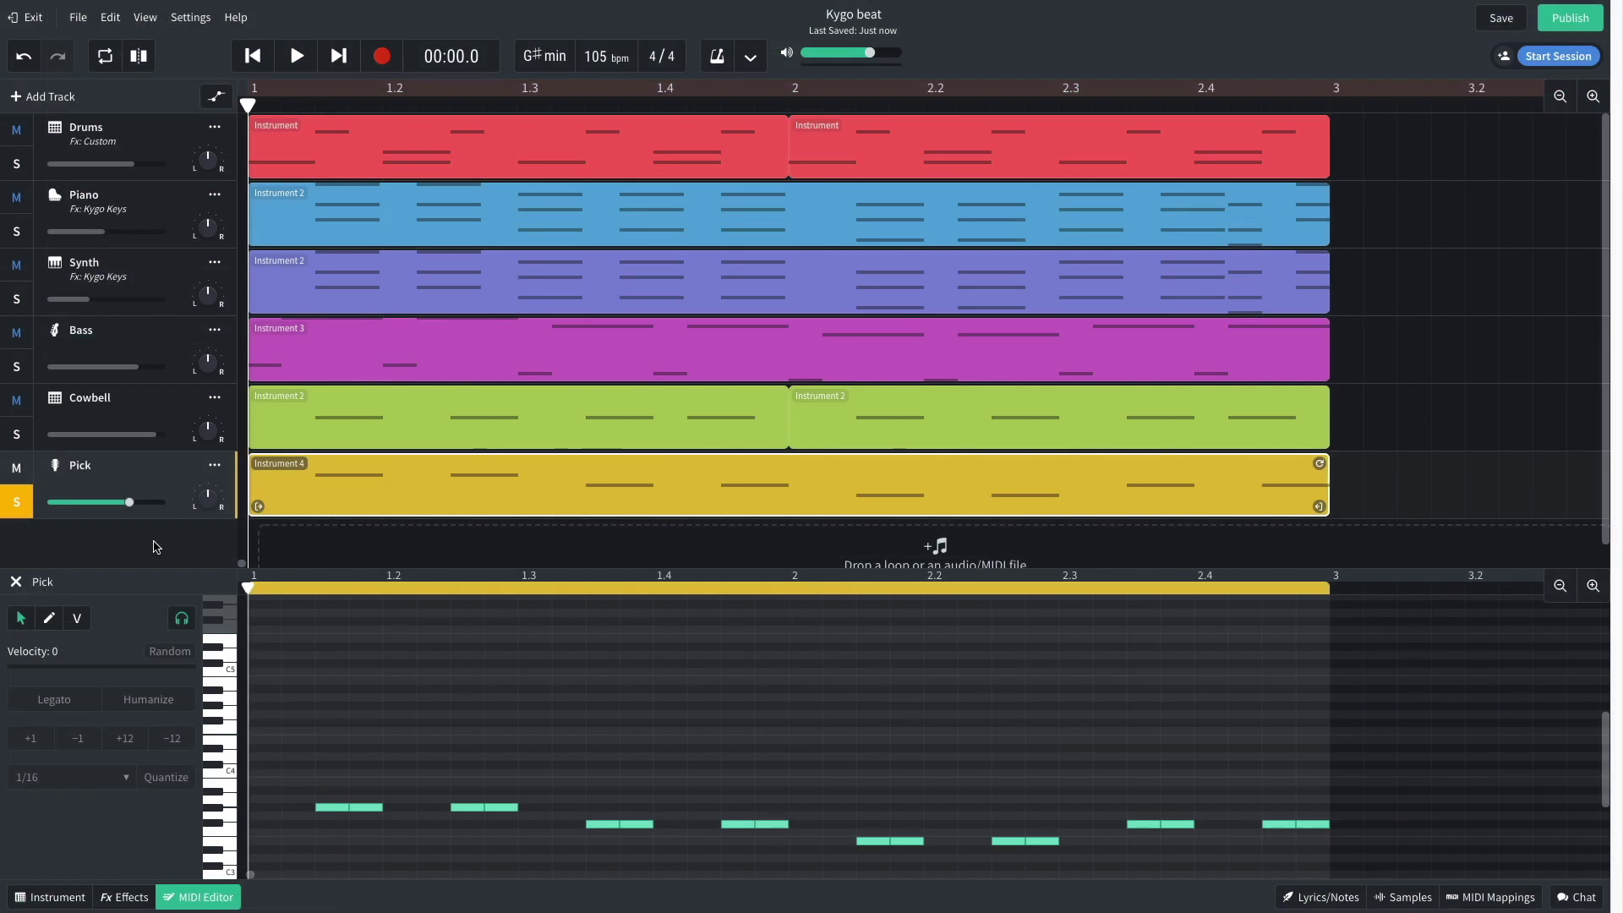
pyautogui.press('space')
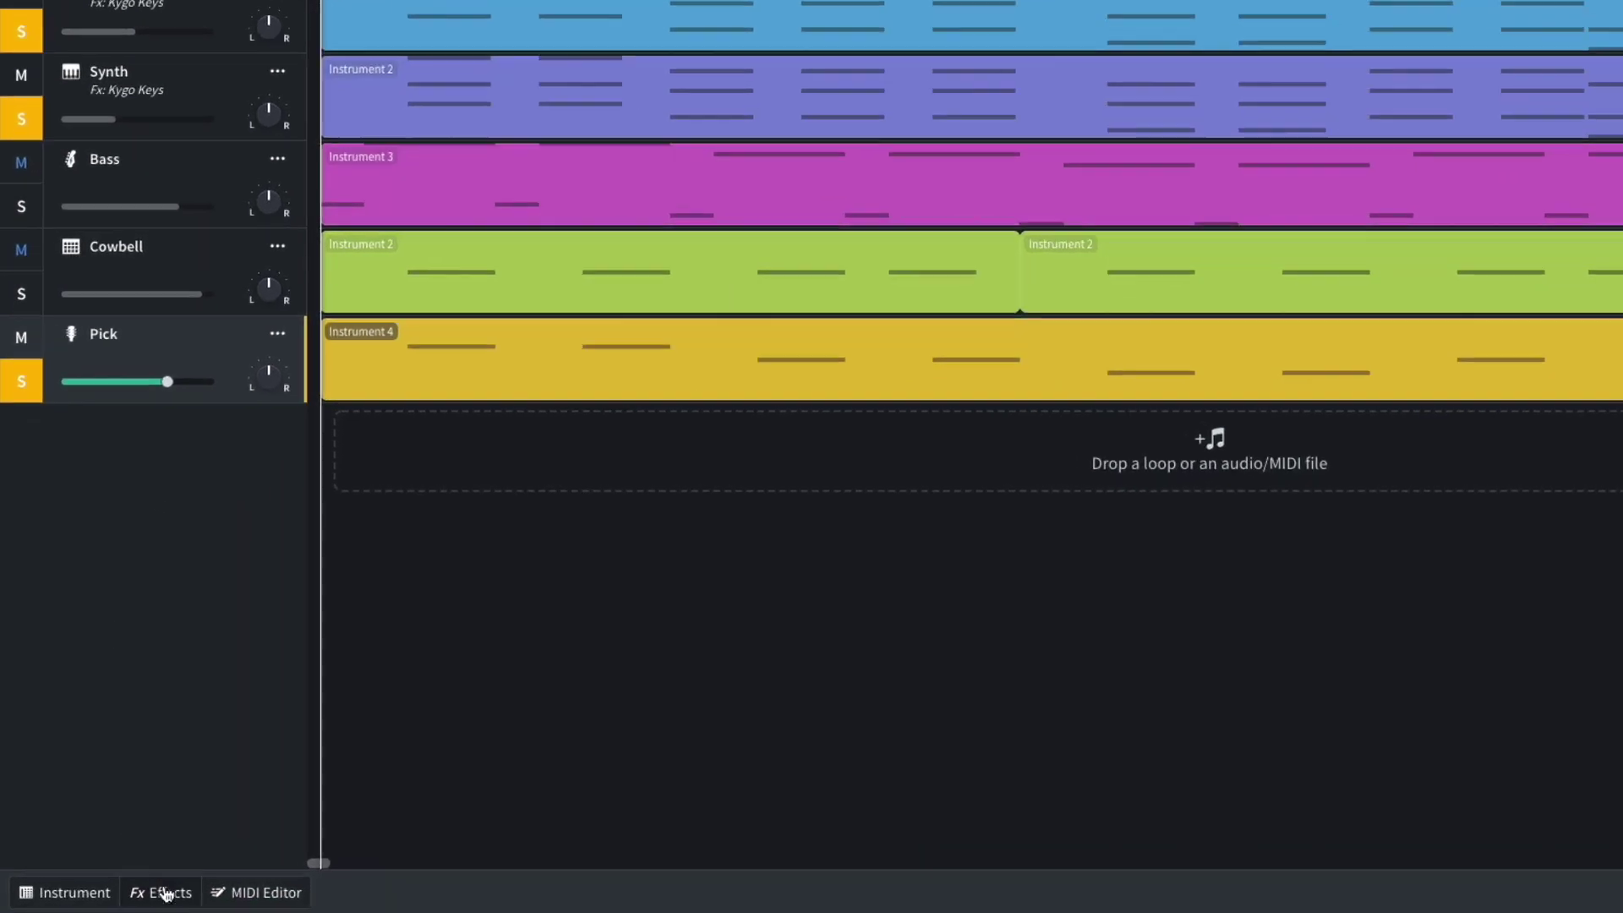
# - Add a Studio Reverb effect to the Pick track
pyautogui.click(124, 897)
pyautogui.click(437, 713)
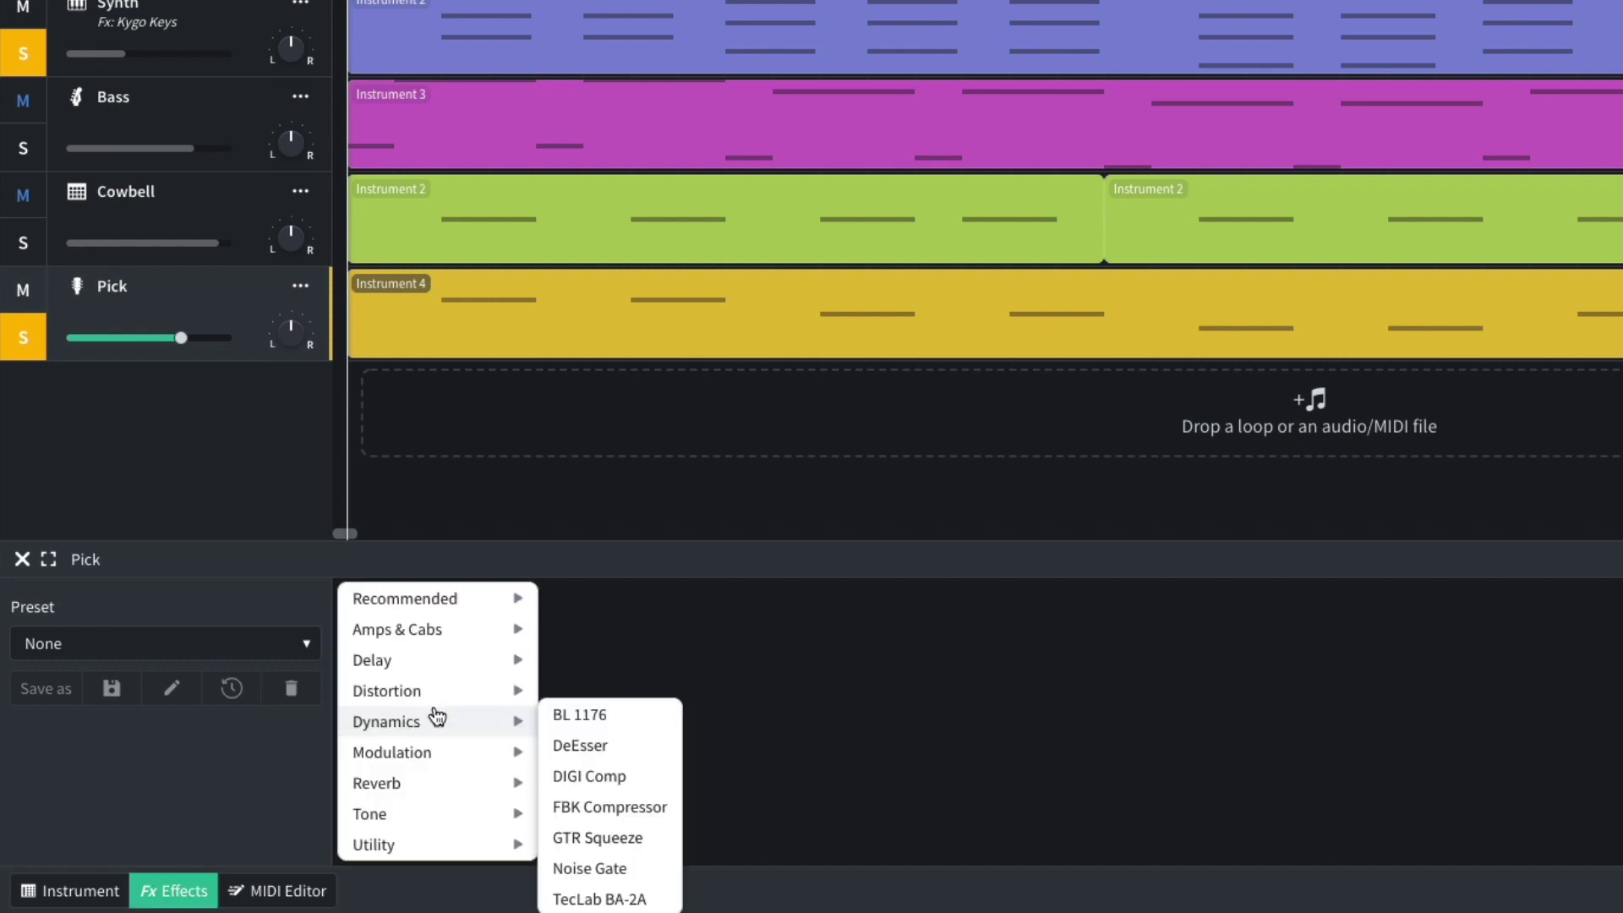
pyautogui.moveTo(428, 782)
pyautogui.click(590, 847)
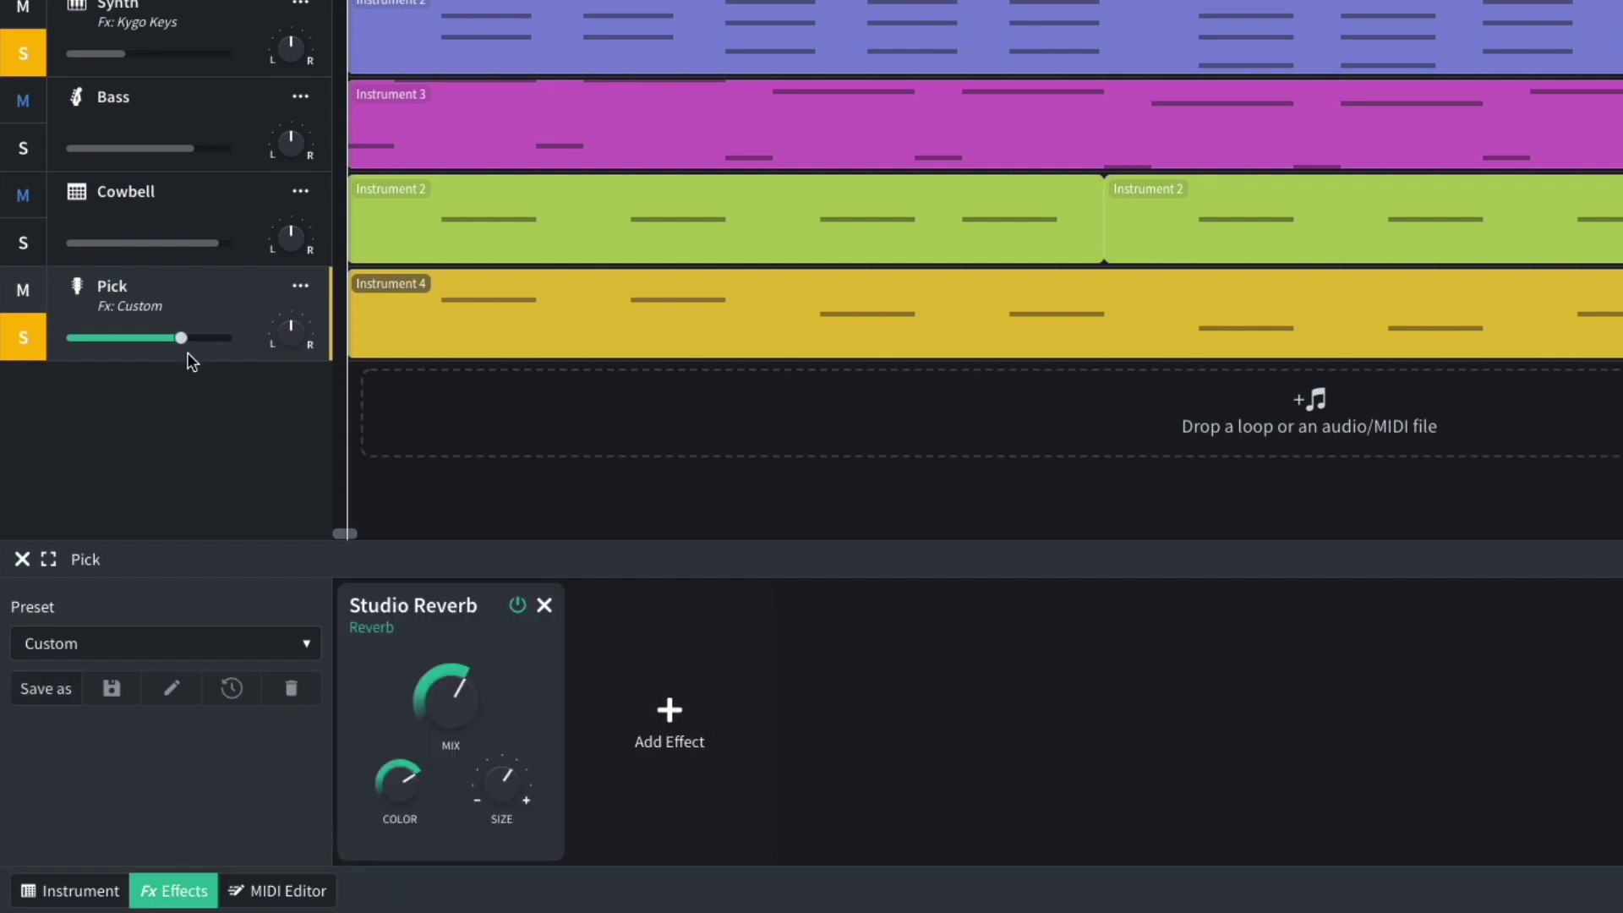
# - Lower the Pick track's volume and play it back soloed together with the piano and synth
pyautogui.moveTo(181, 338); pyautogui.dragTo(182, 342)
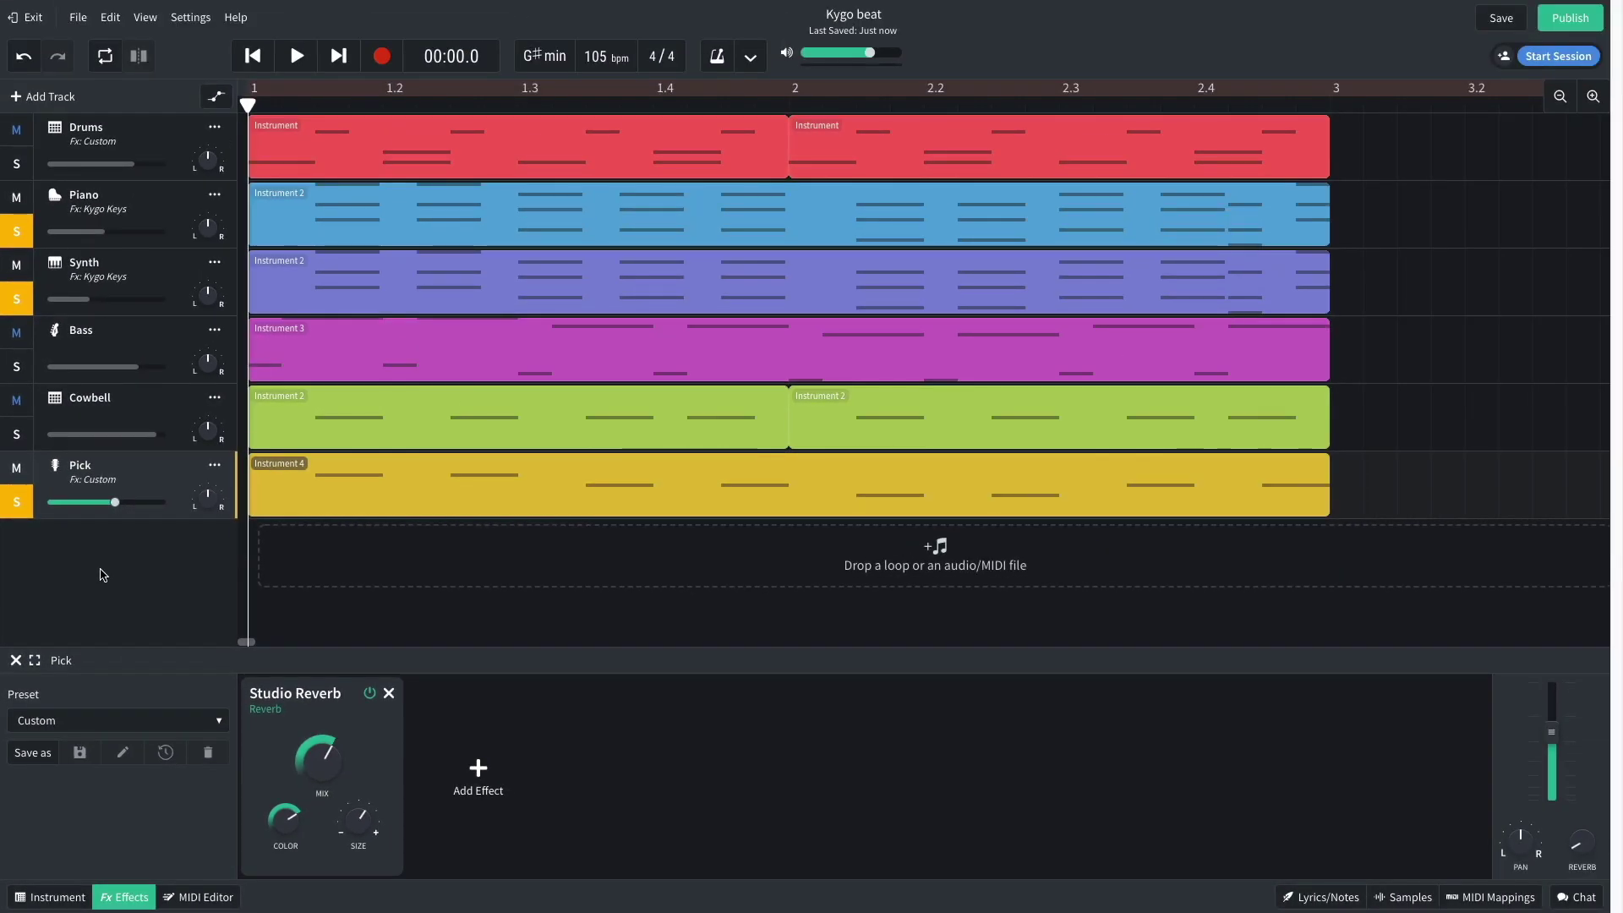
pyautogui.press('space')
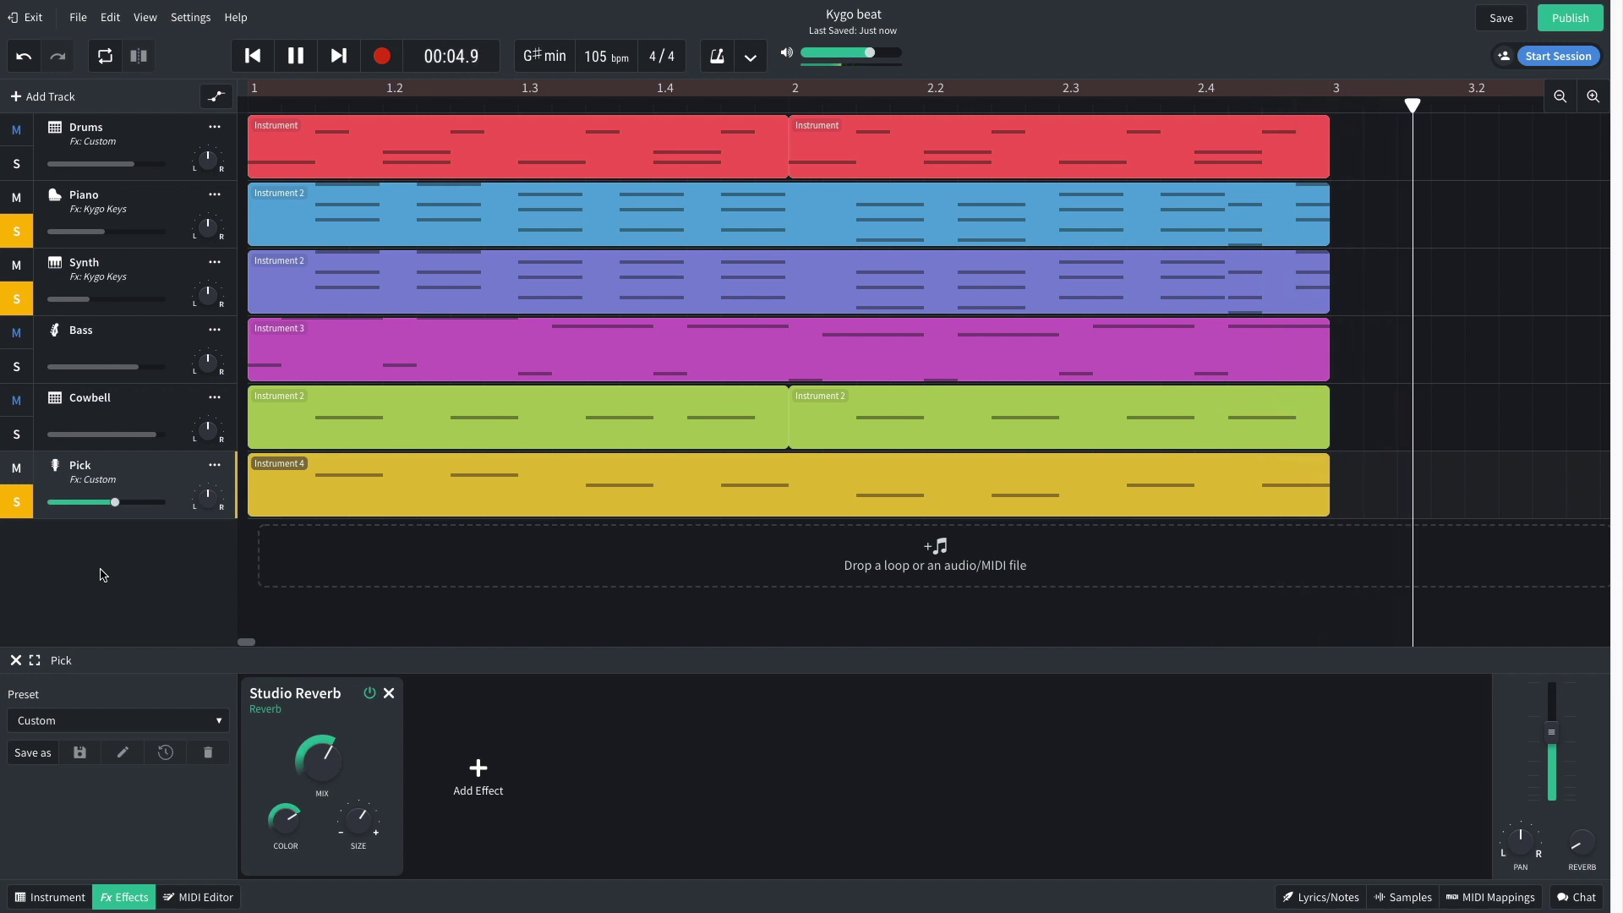
pyautogui.press('space')
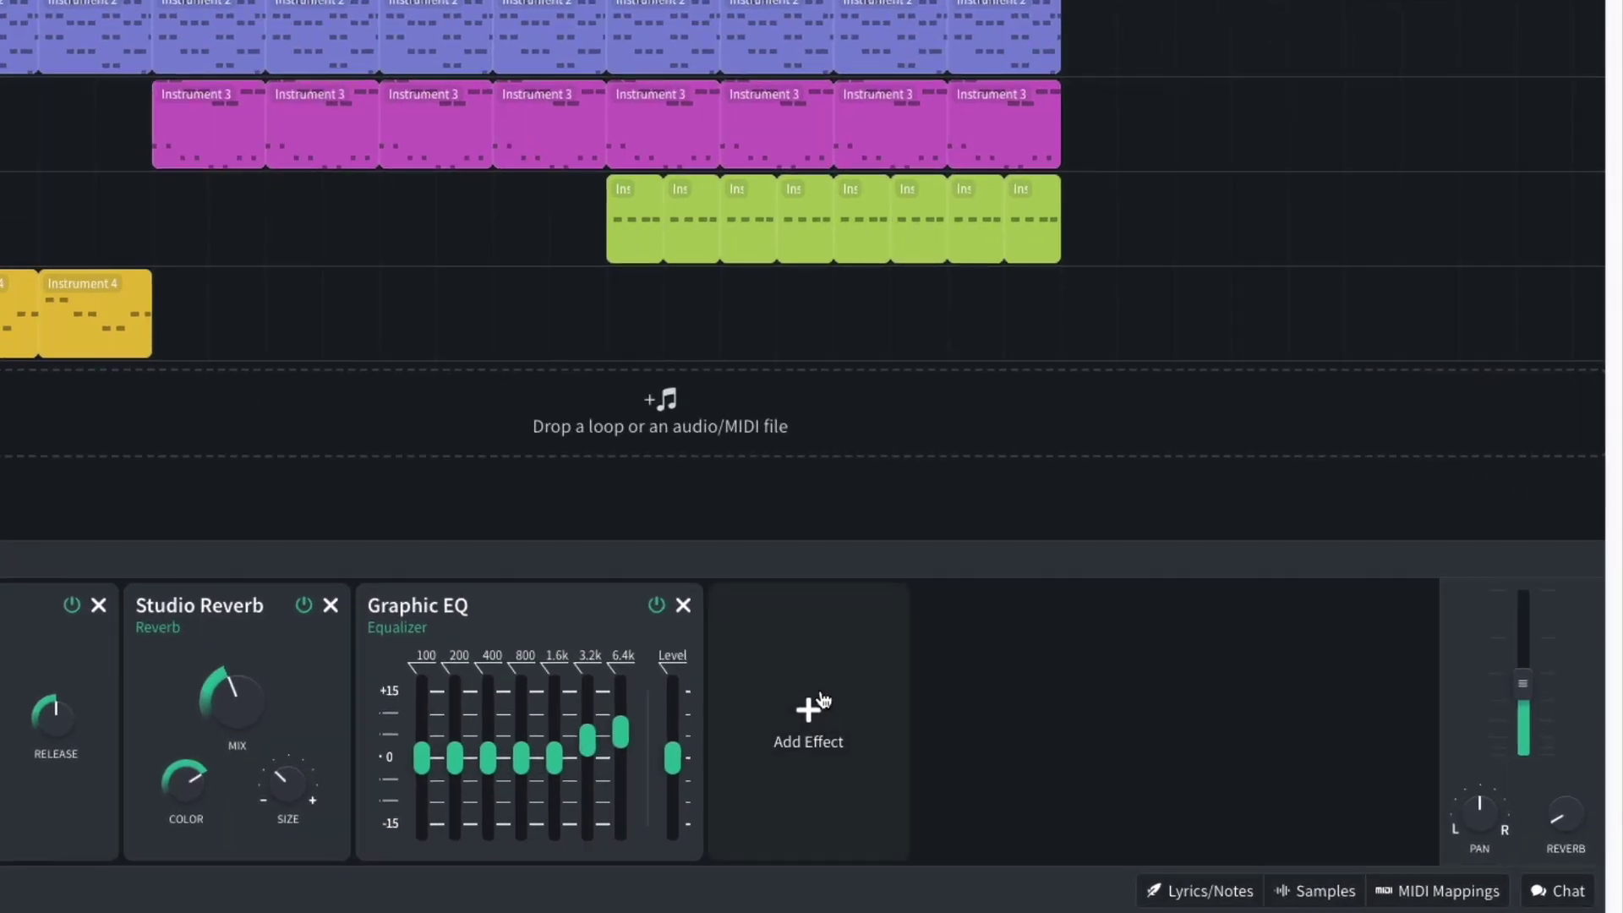
# - Add a Multi Filter effect to the piano track and automate its Frequency to rise from bar 1 to bar 9
pyautogui.click(1041, 769)
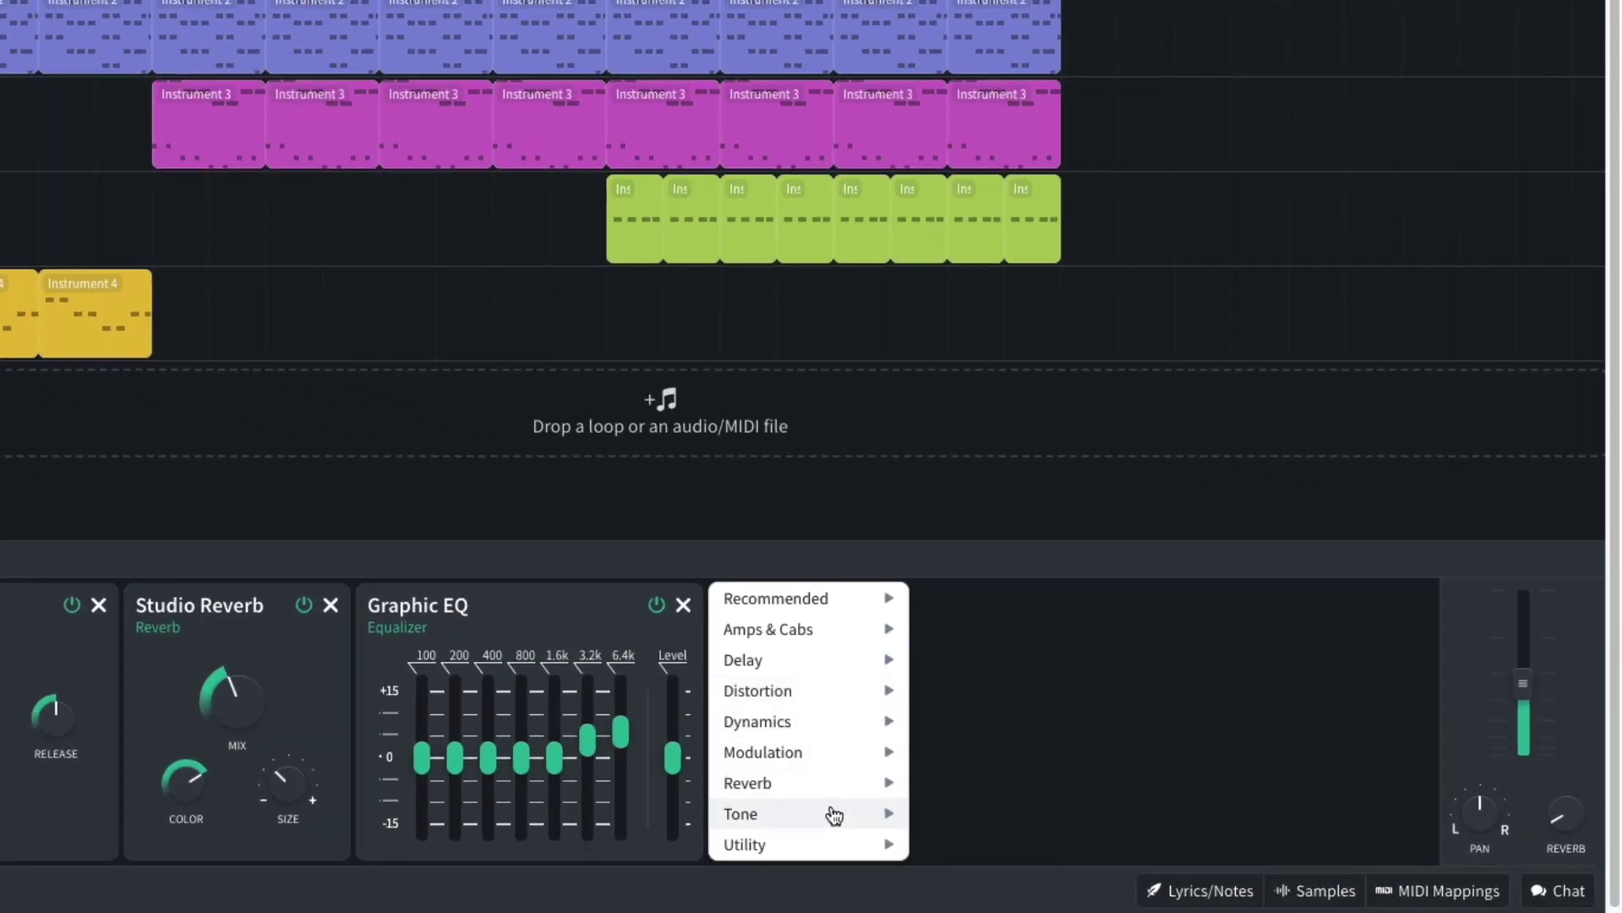
pyautogui.moveTo(834, 817)
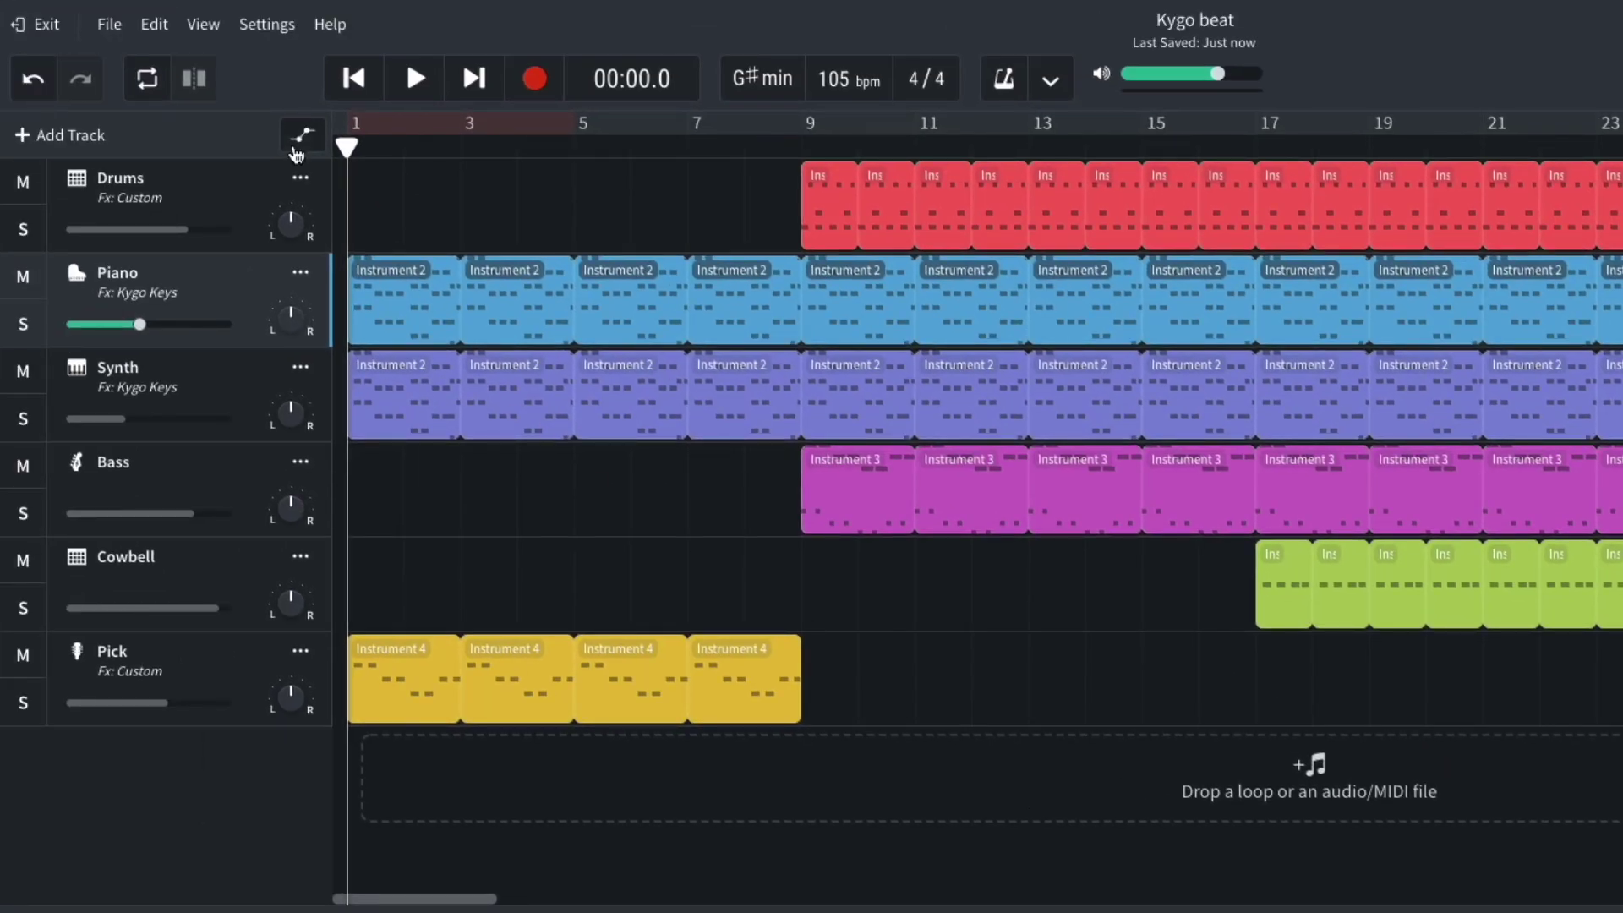
pyautogui.click(301, 137)
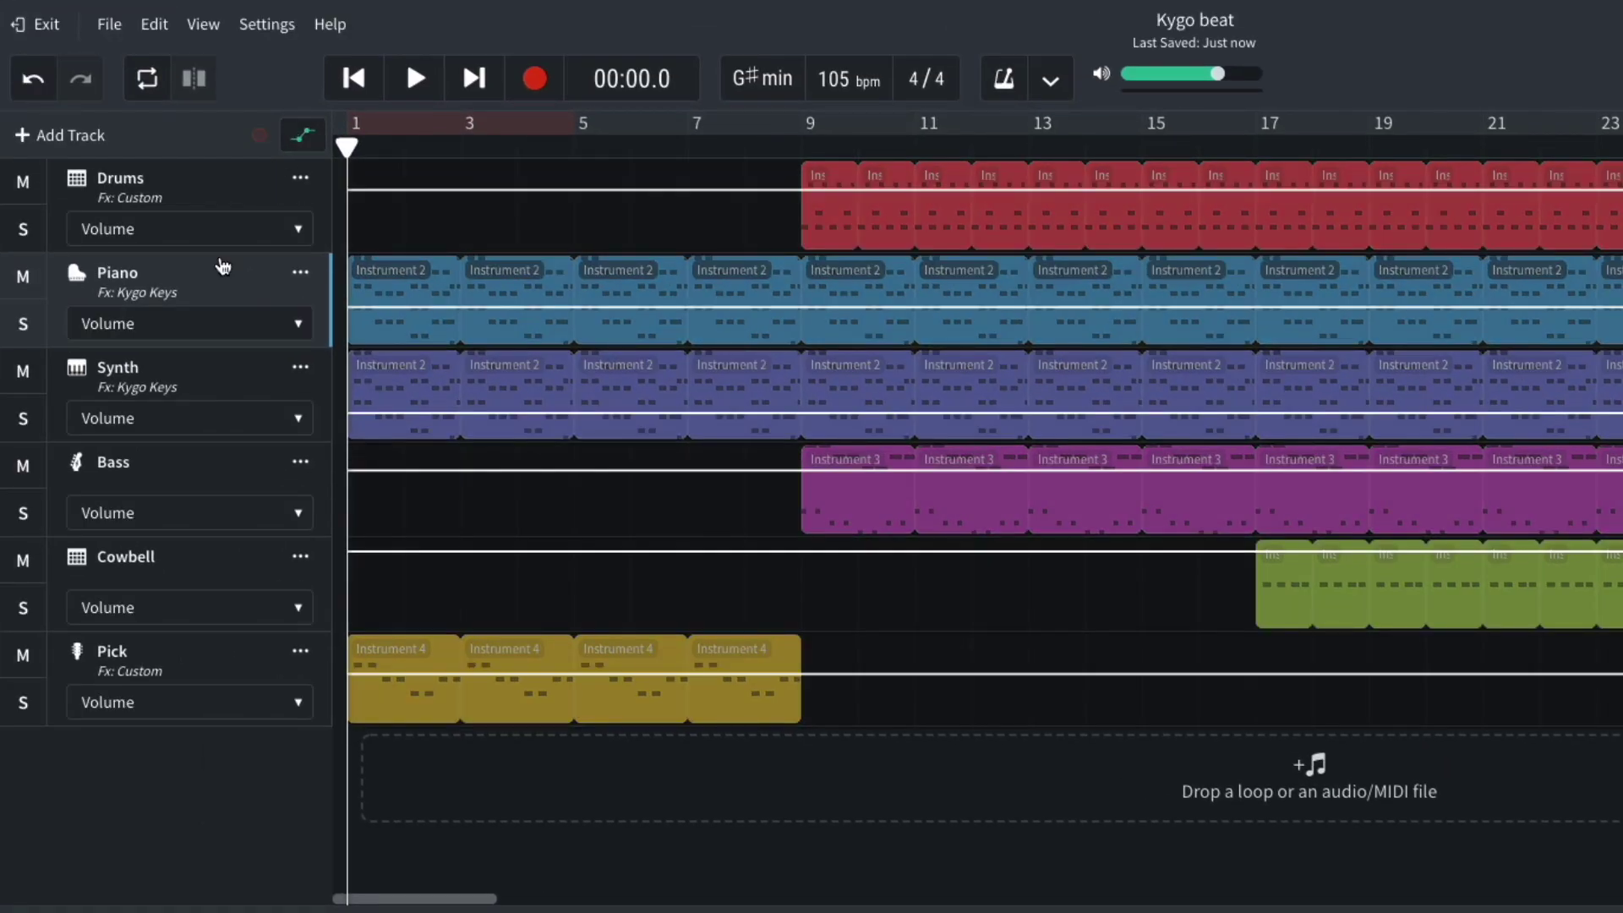
pyautogui.click(199, 328)
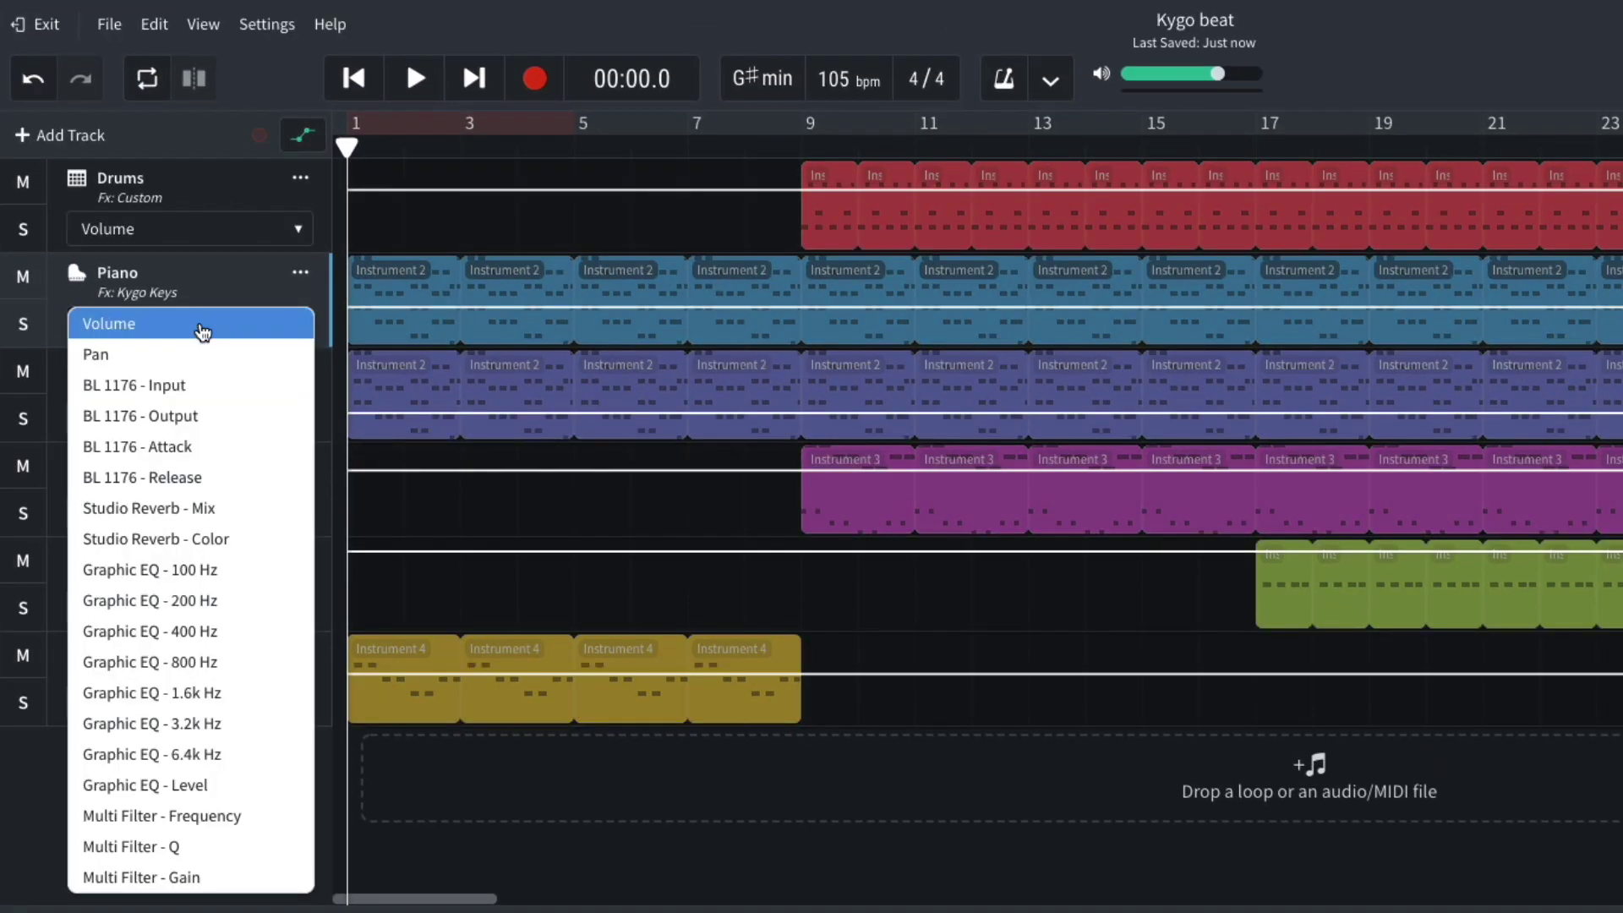
pyautogui.click(209, 817)
pyautogui.moveTo(382, 273); pyautogui.dragTo(359, 300)
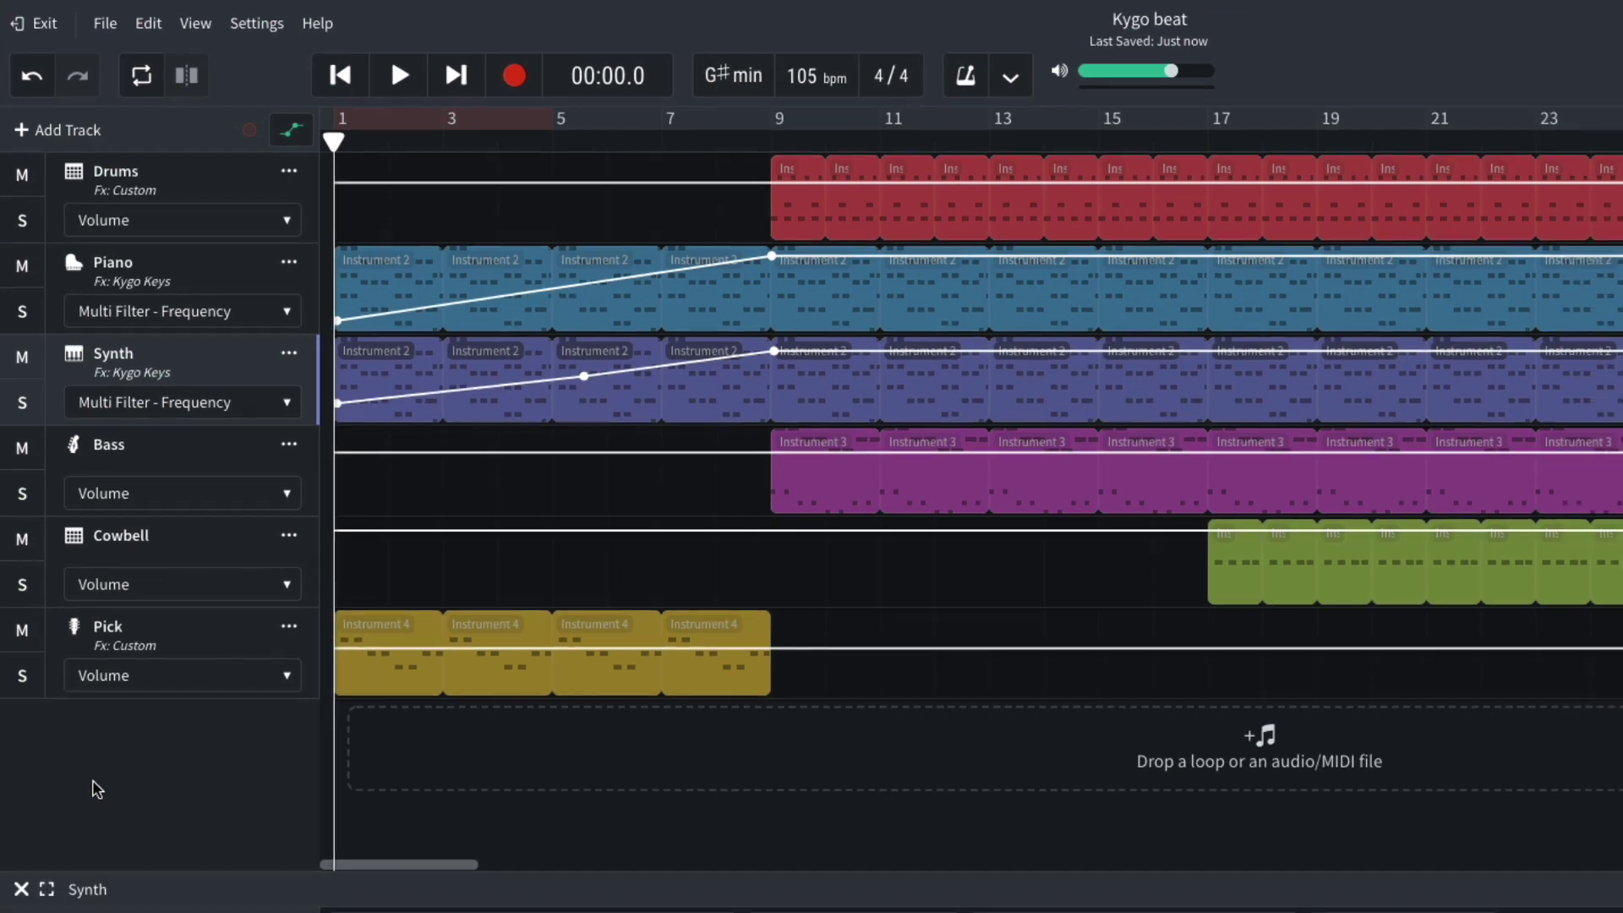
pyautogui.press('space')
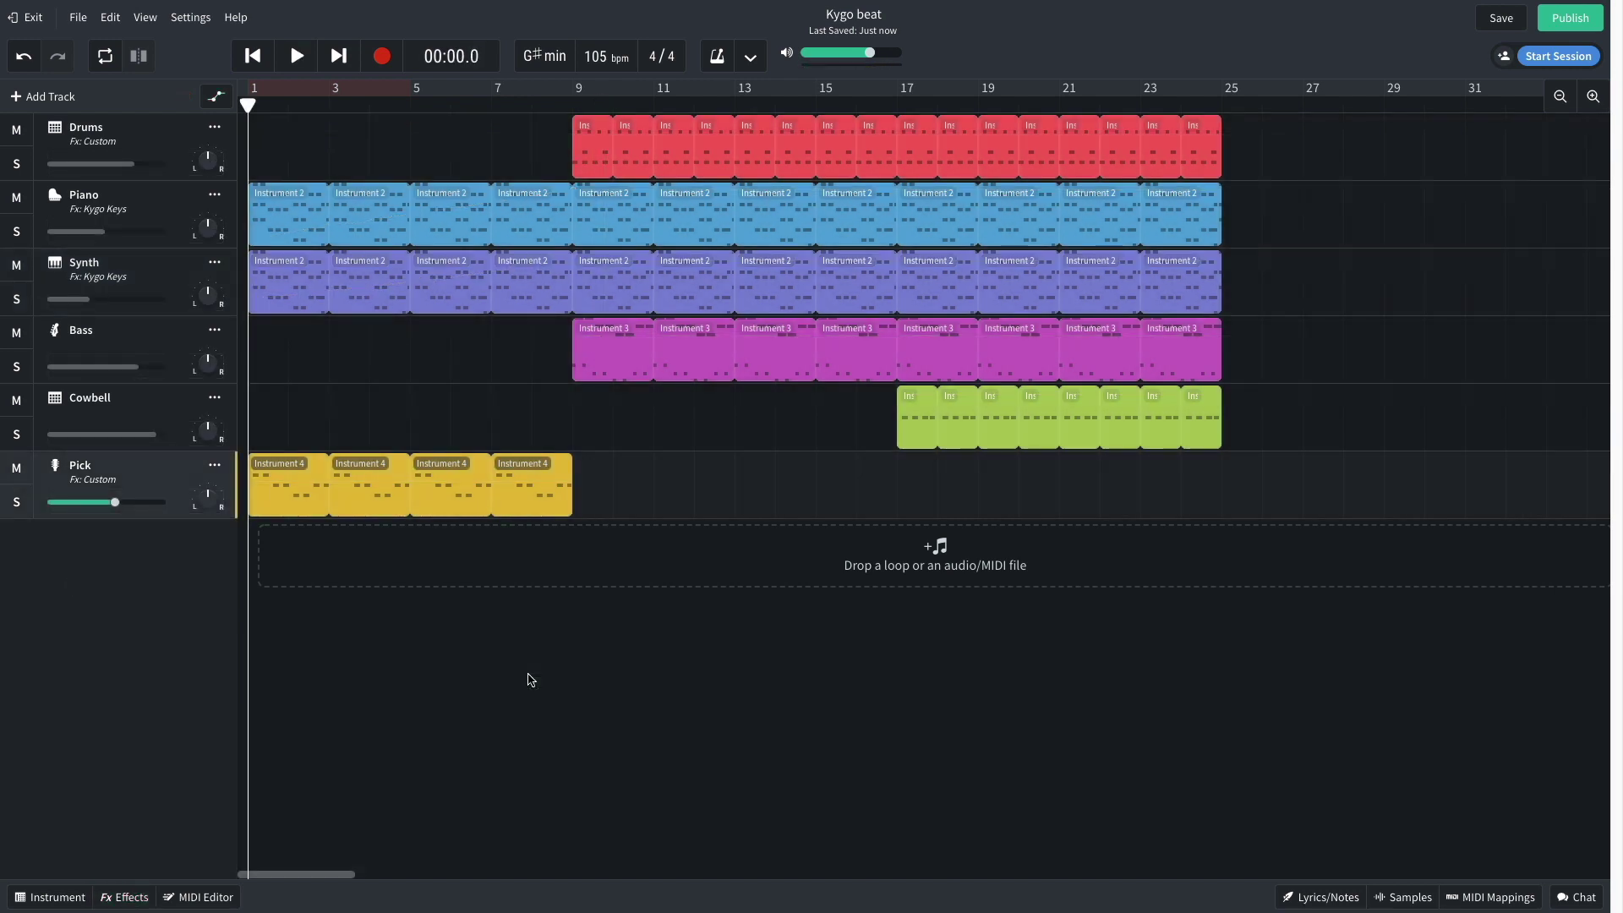
# - Add a virtual instrument track below Pick and give it a sound from the Drum Kits category
pyautogui.click(48, 105)
pyautogui.click(515, 416)
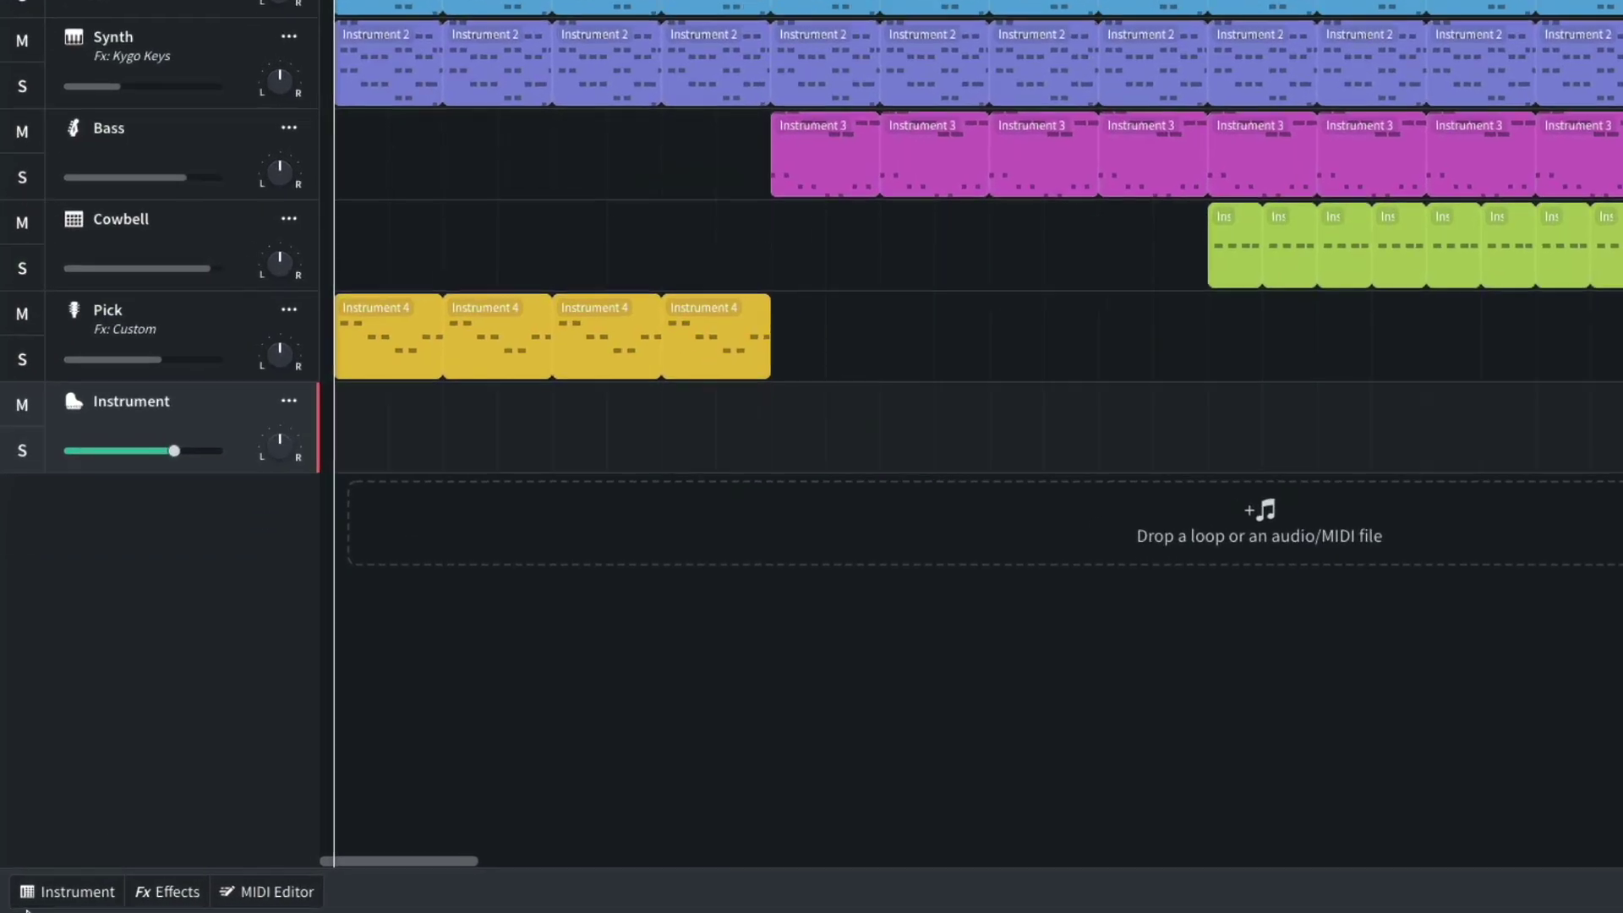
pyautogui.click(25, 903)
pyautogui.click(101, 630)
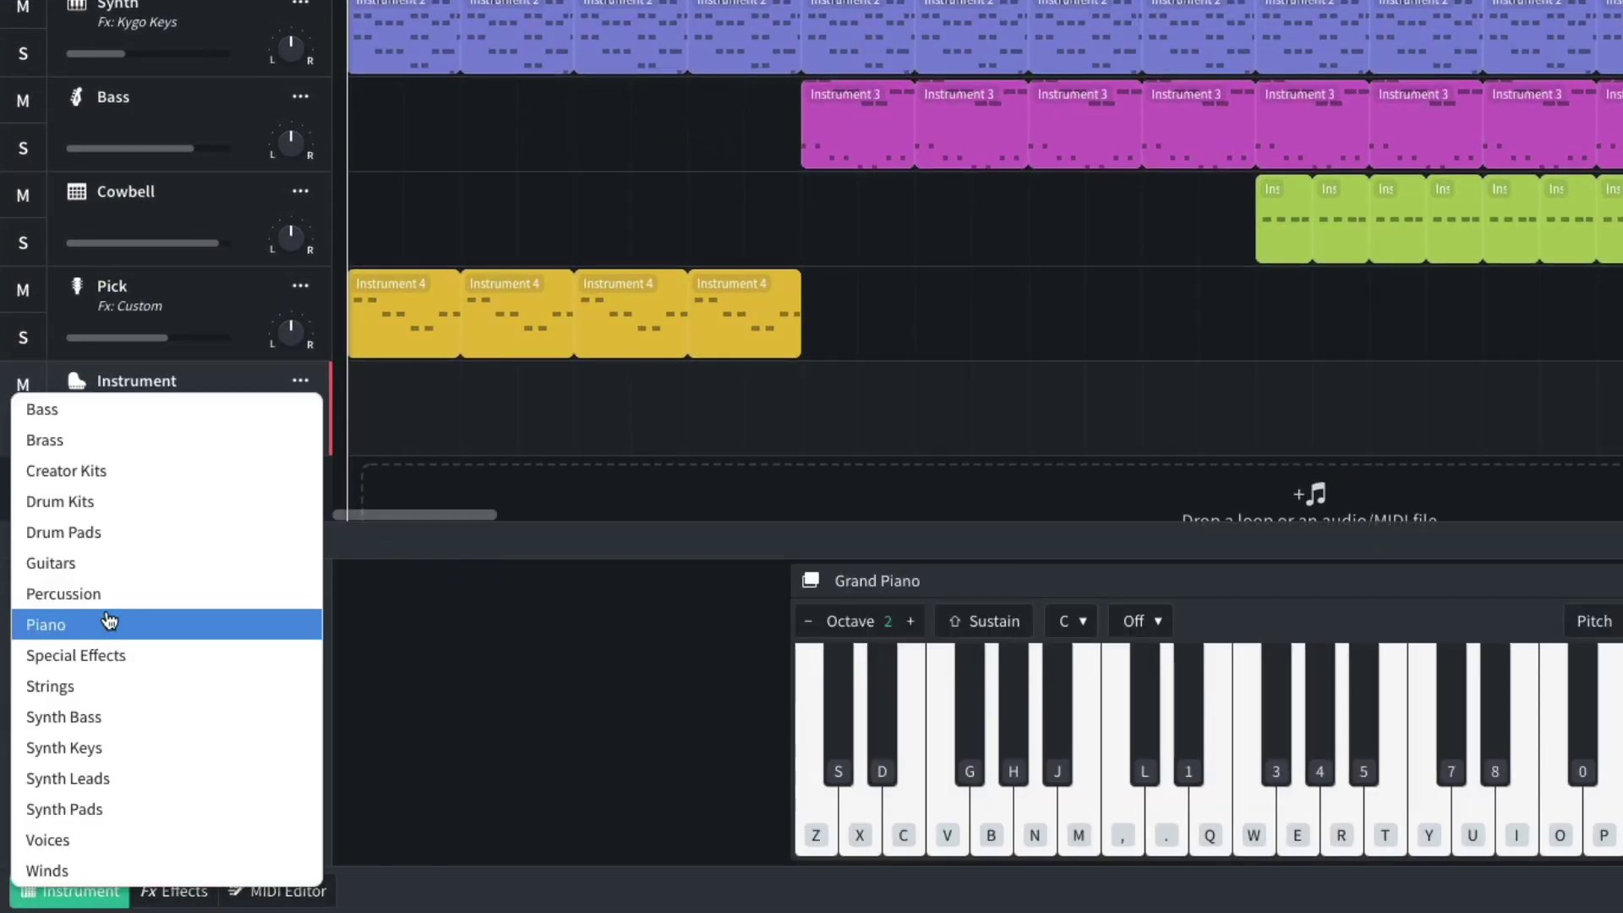
pyautogui.click(116, 506)
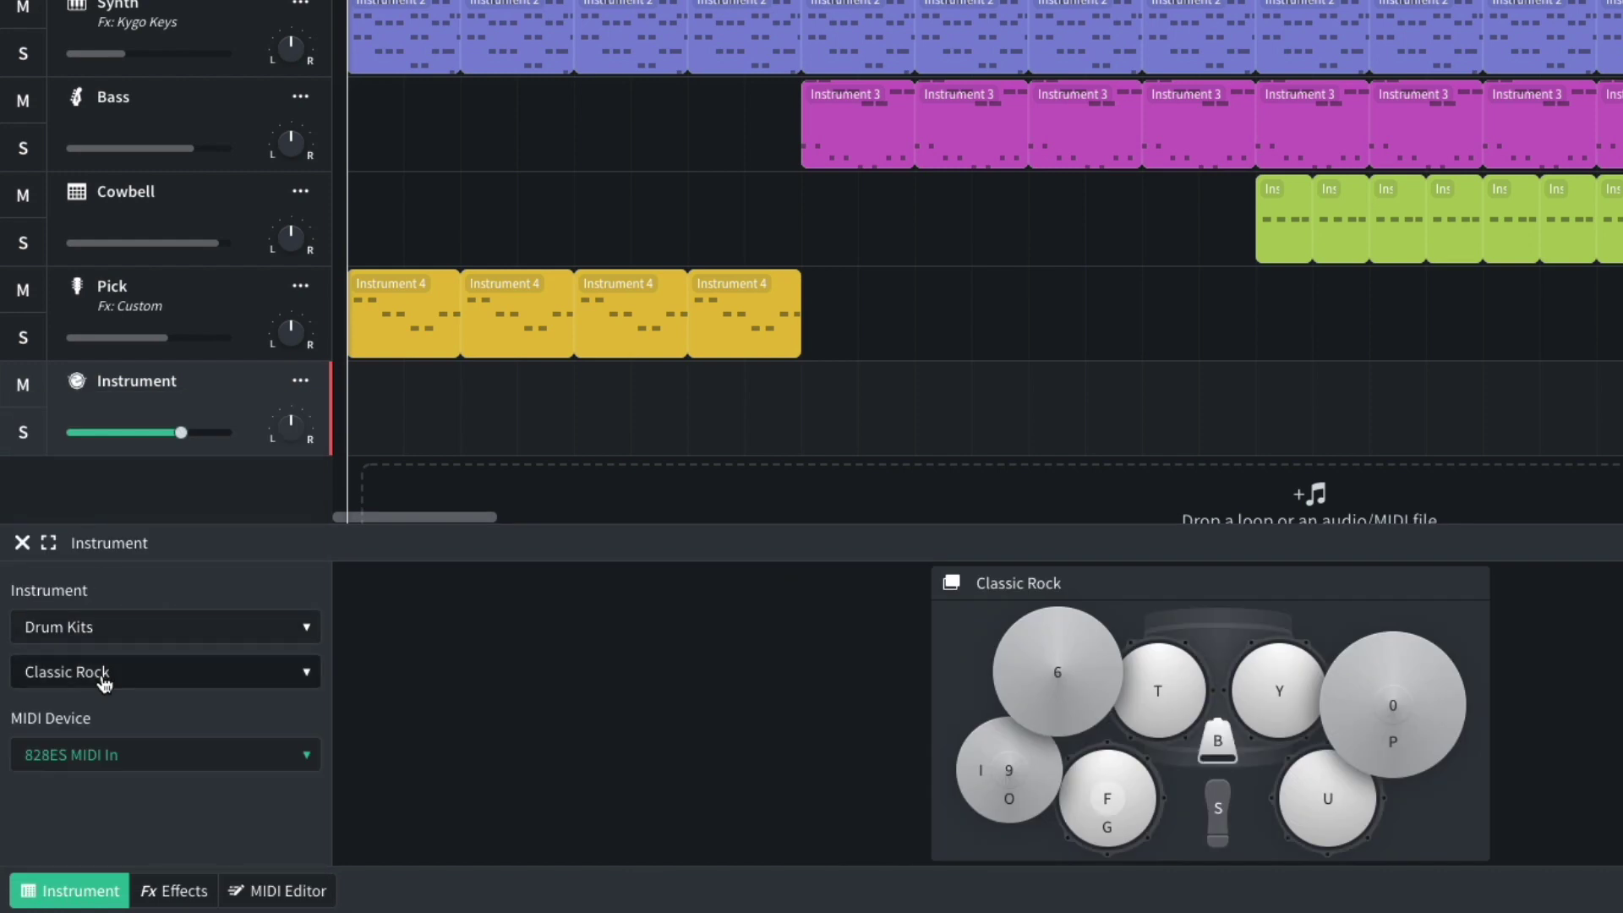
pyautogui.click(103, 683)
pyautogui.click(138, 285)
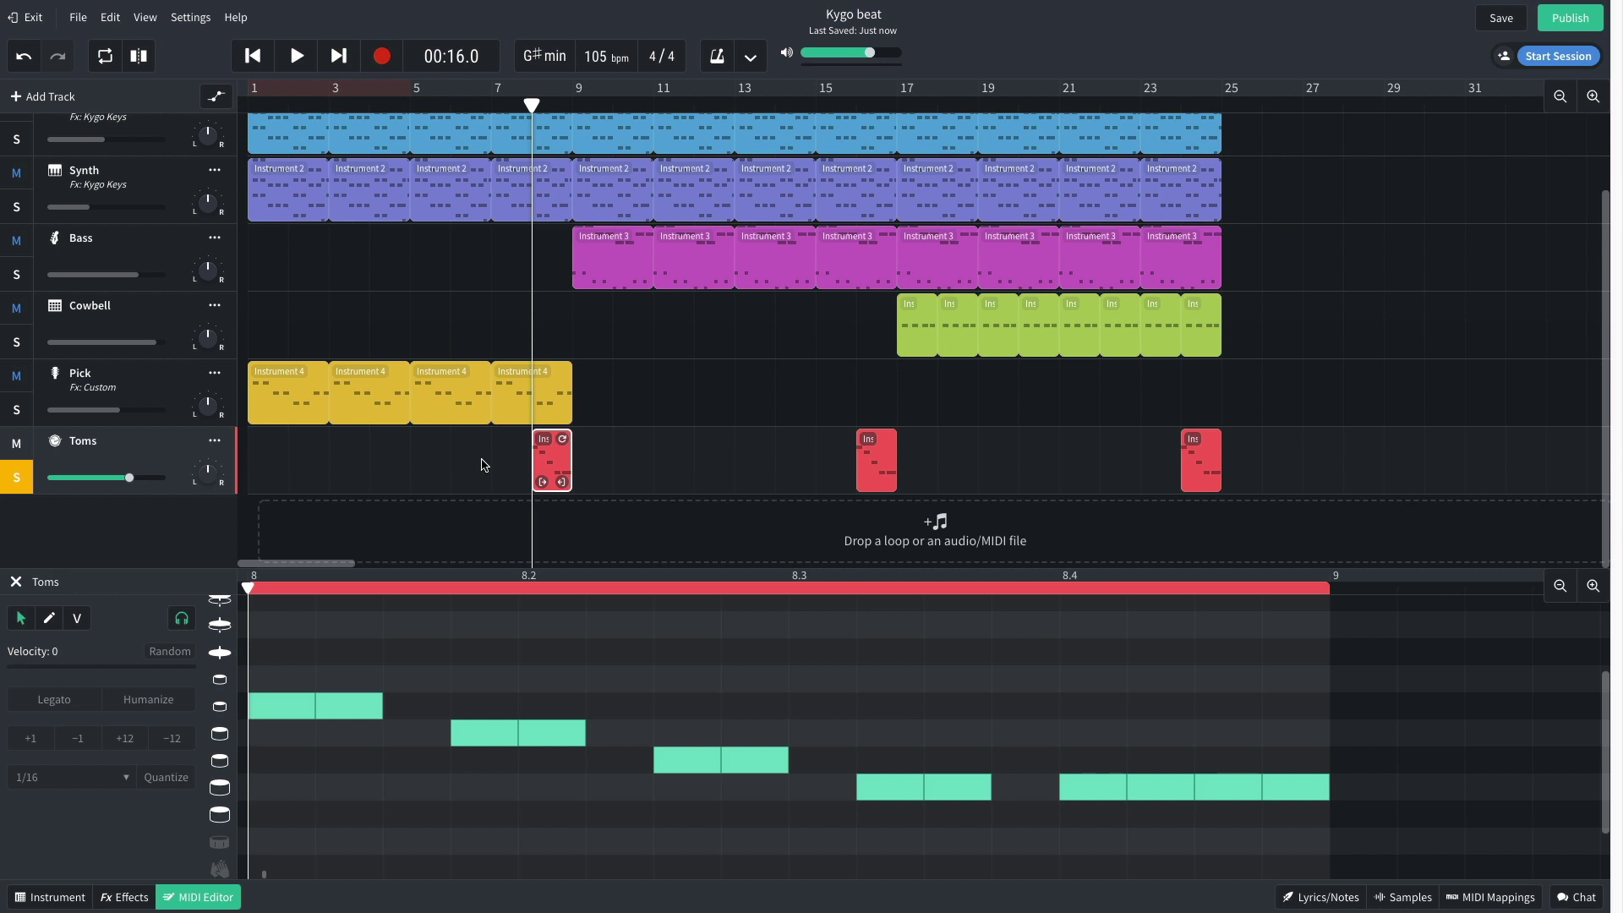
# - Play back the tom fill soloed from bar 8, and again with all tracks from bar 7
pyautogui.press('space')
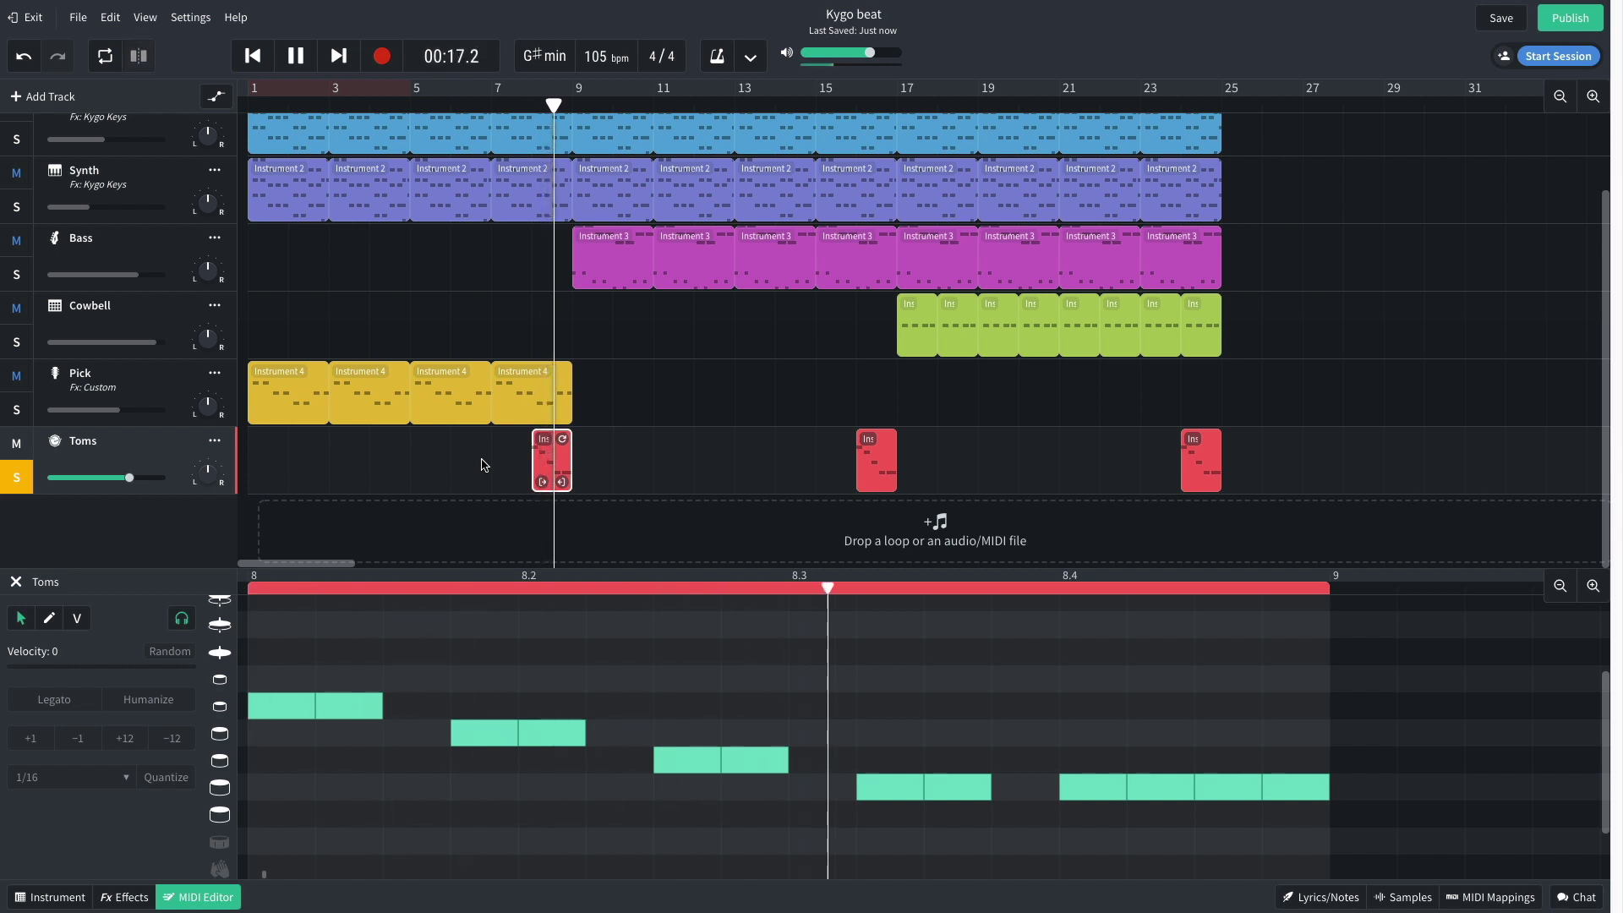
pyautogui.press('space')
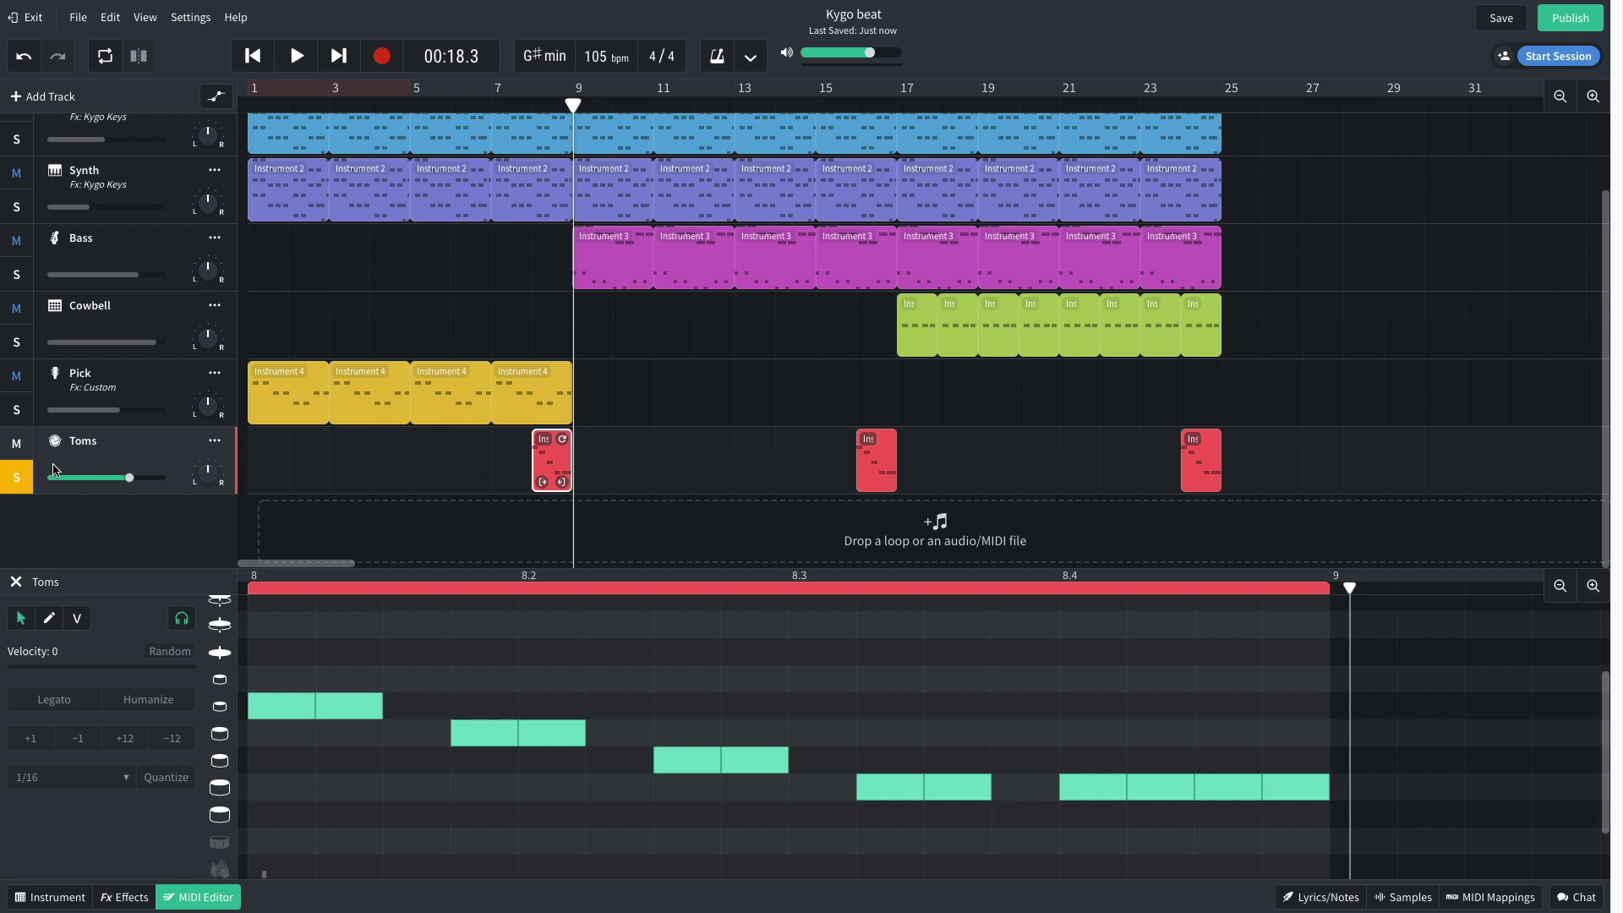
pyautogui.click(487, 104)
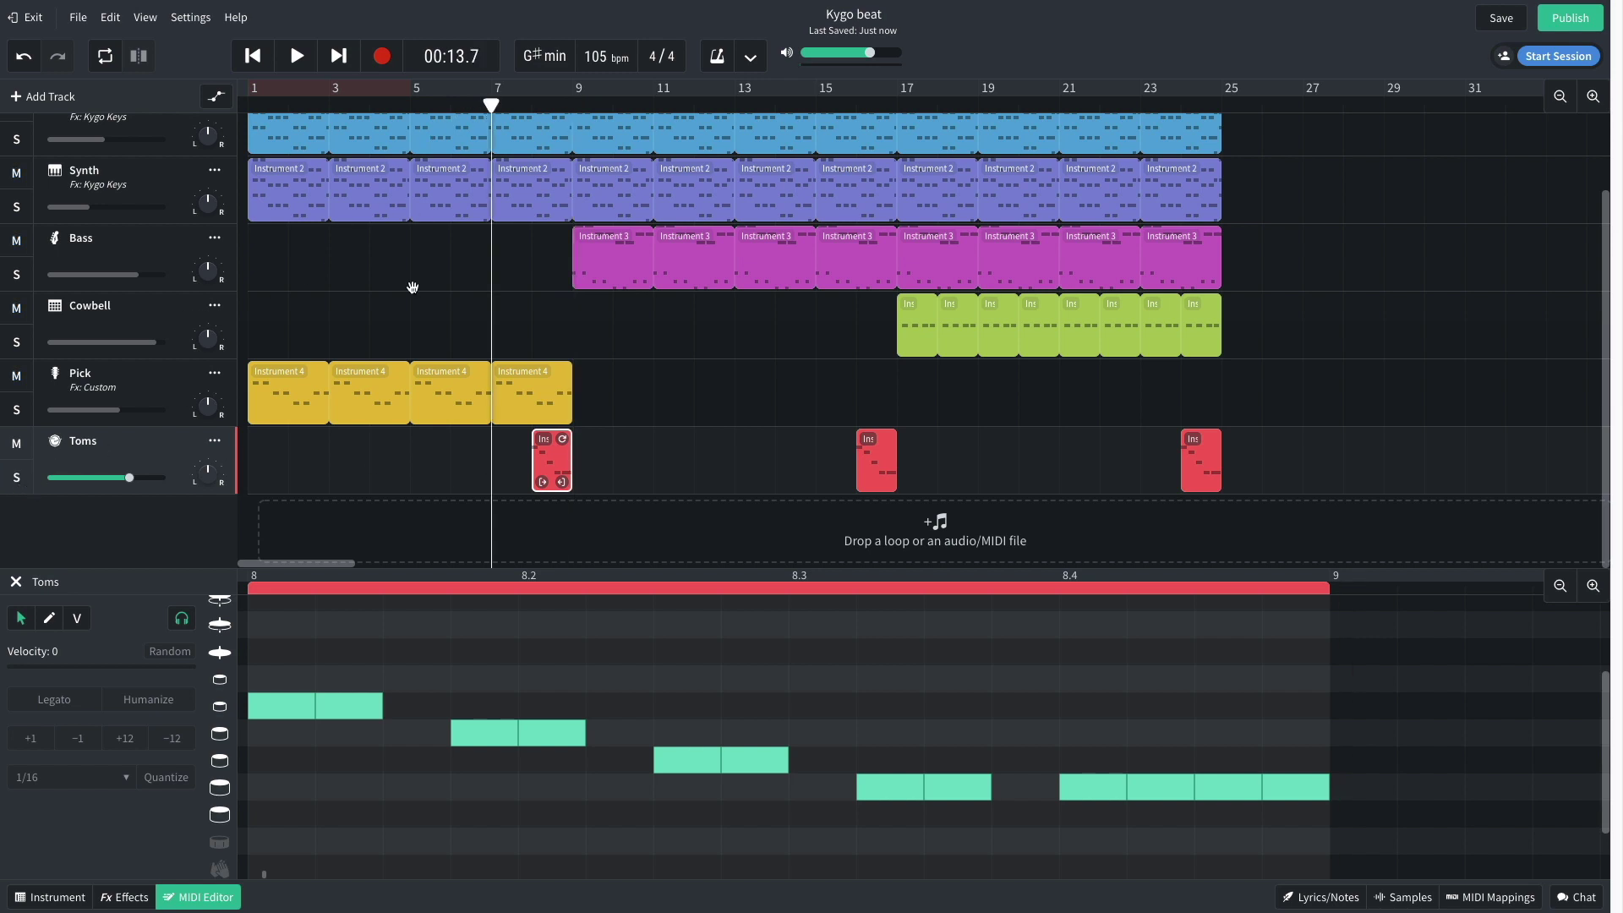
pyautogui.press('space')
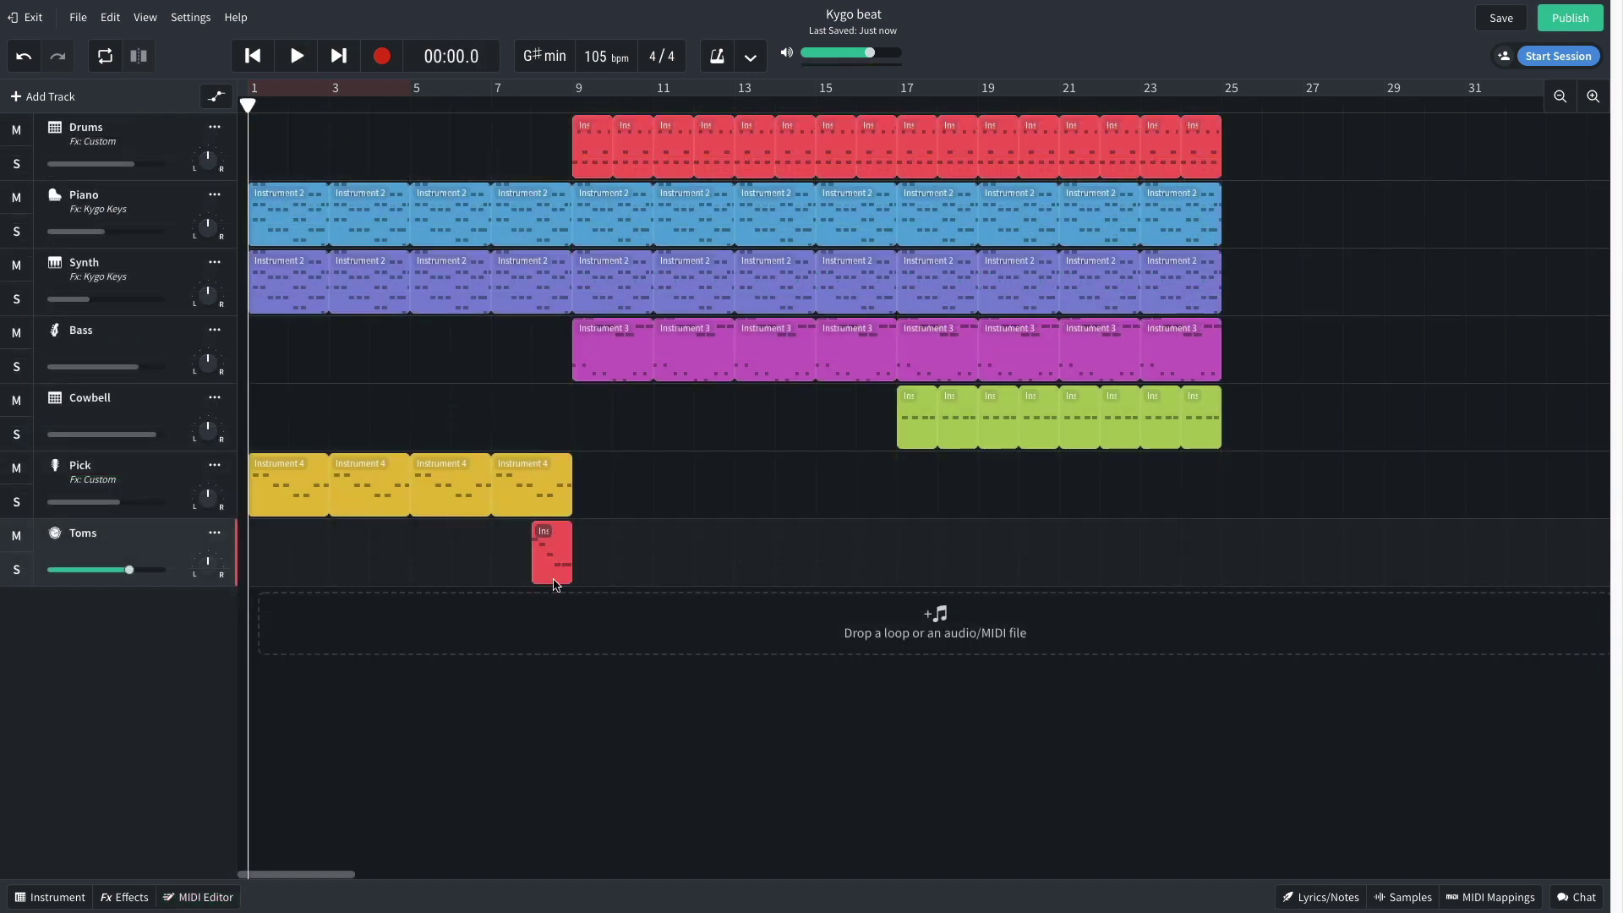
# - Copy the one-bar tom fill at bar 8 to bars 16 and 24 of the Toms track
pyautogui.moveTo(551, 549); pyautogui.dragTo(876, 562)
pyautogui.moveTo(877, 563); pyautogui.dragTo(1207, 561)
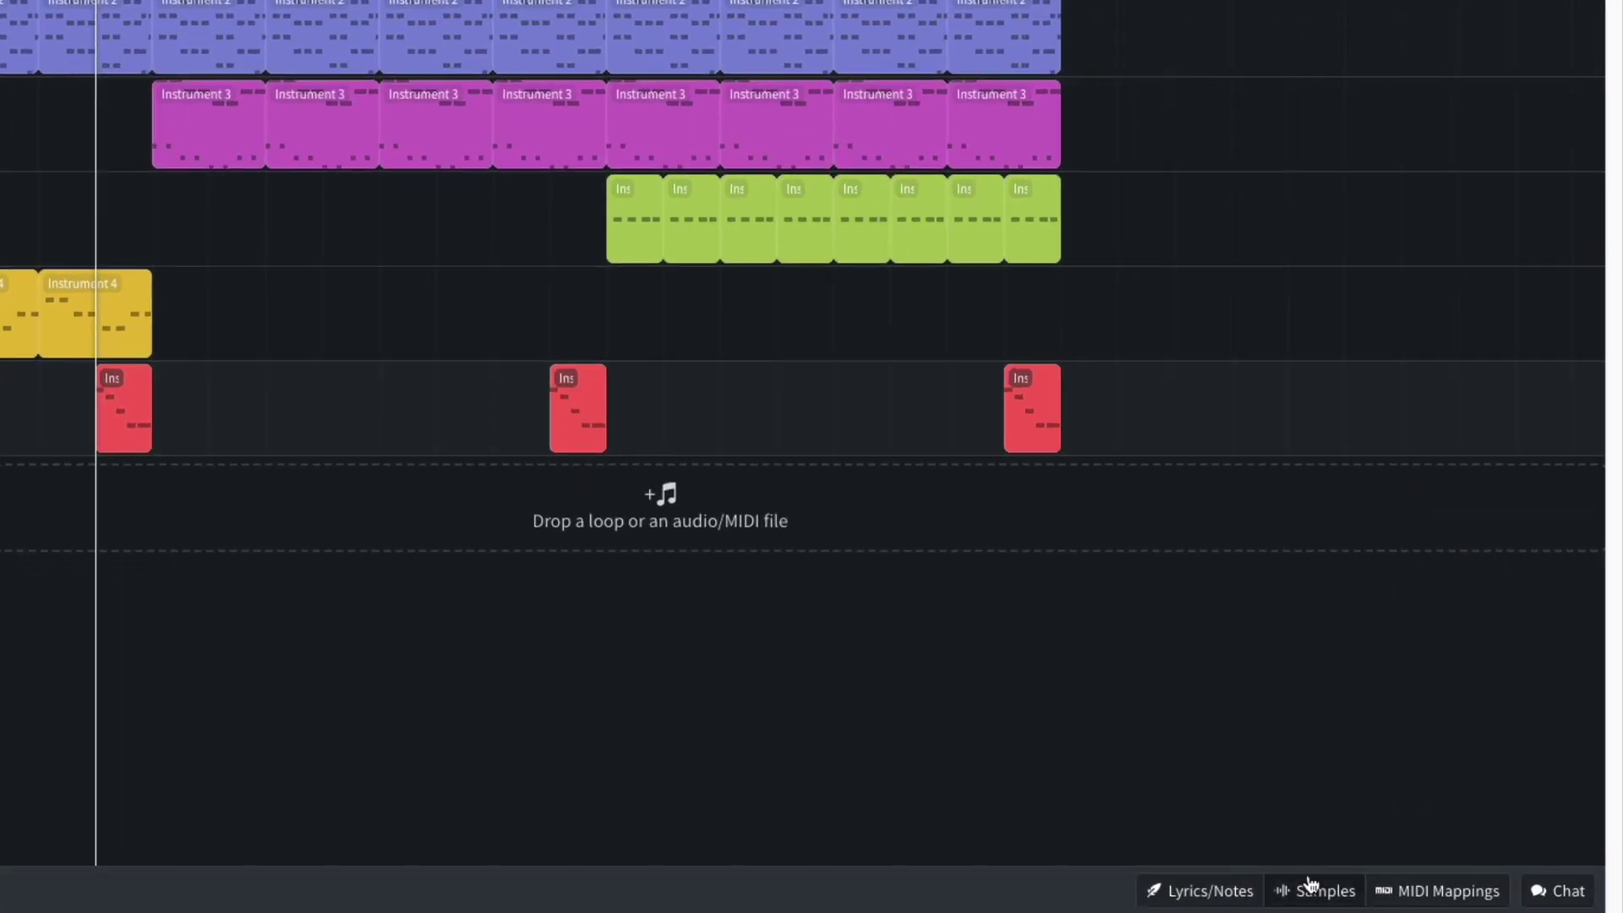
# - Search the one-shot samples for "riser", place 80's Riser on a new track at bar 8 and play it back
pyautogui.click(1403, 897)
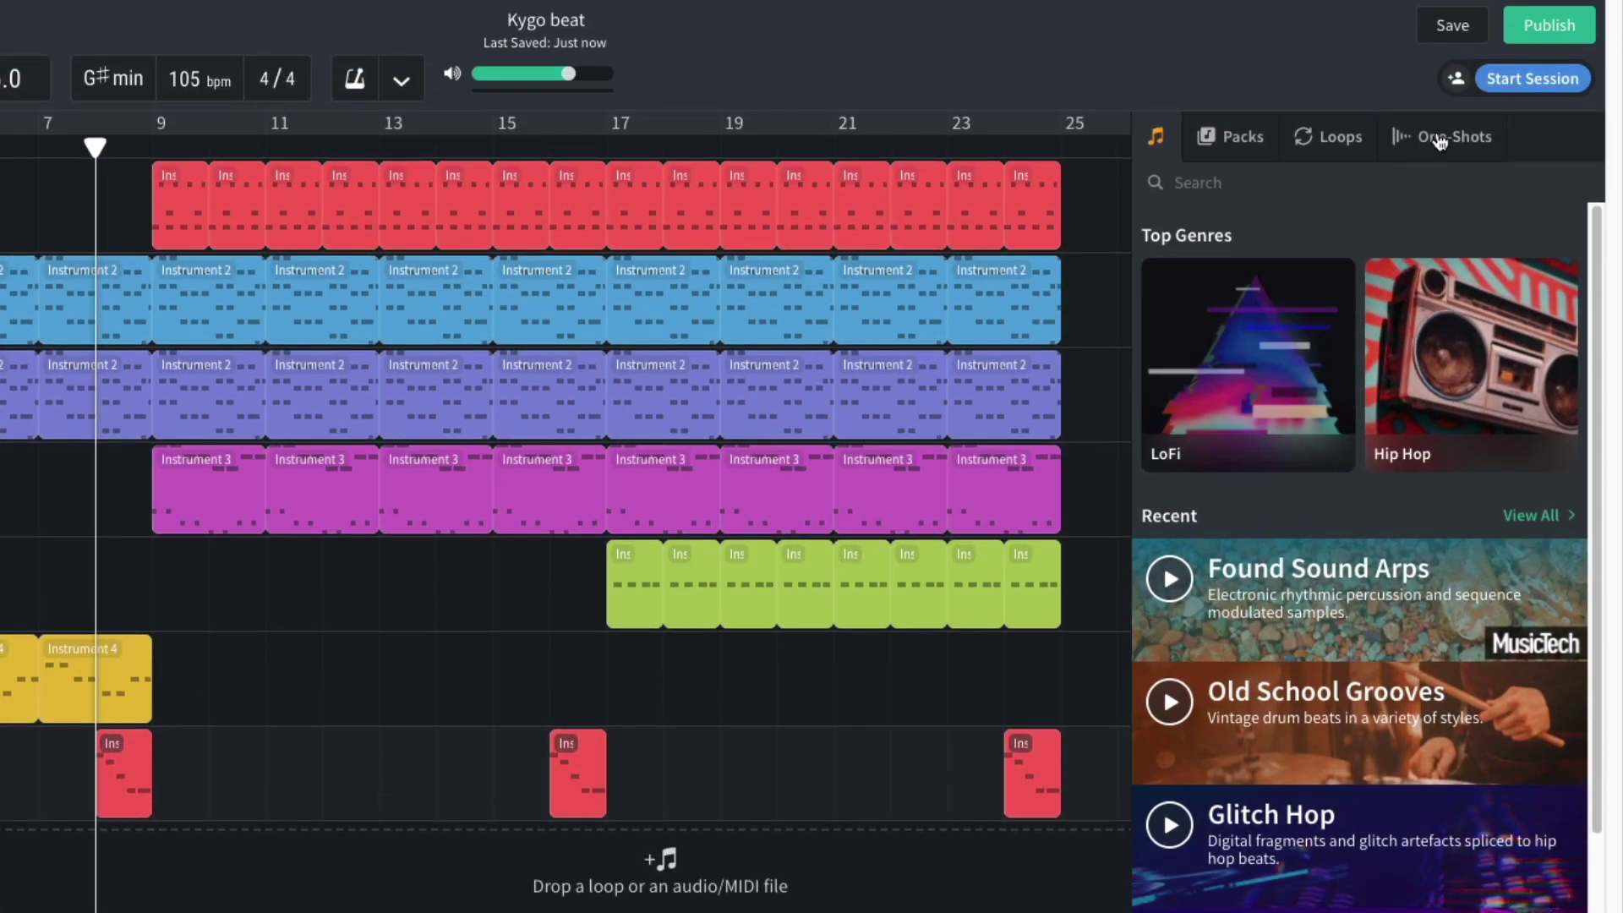
pyautogui.click(1439, 142)
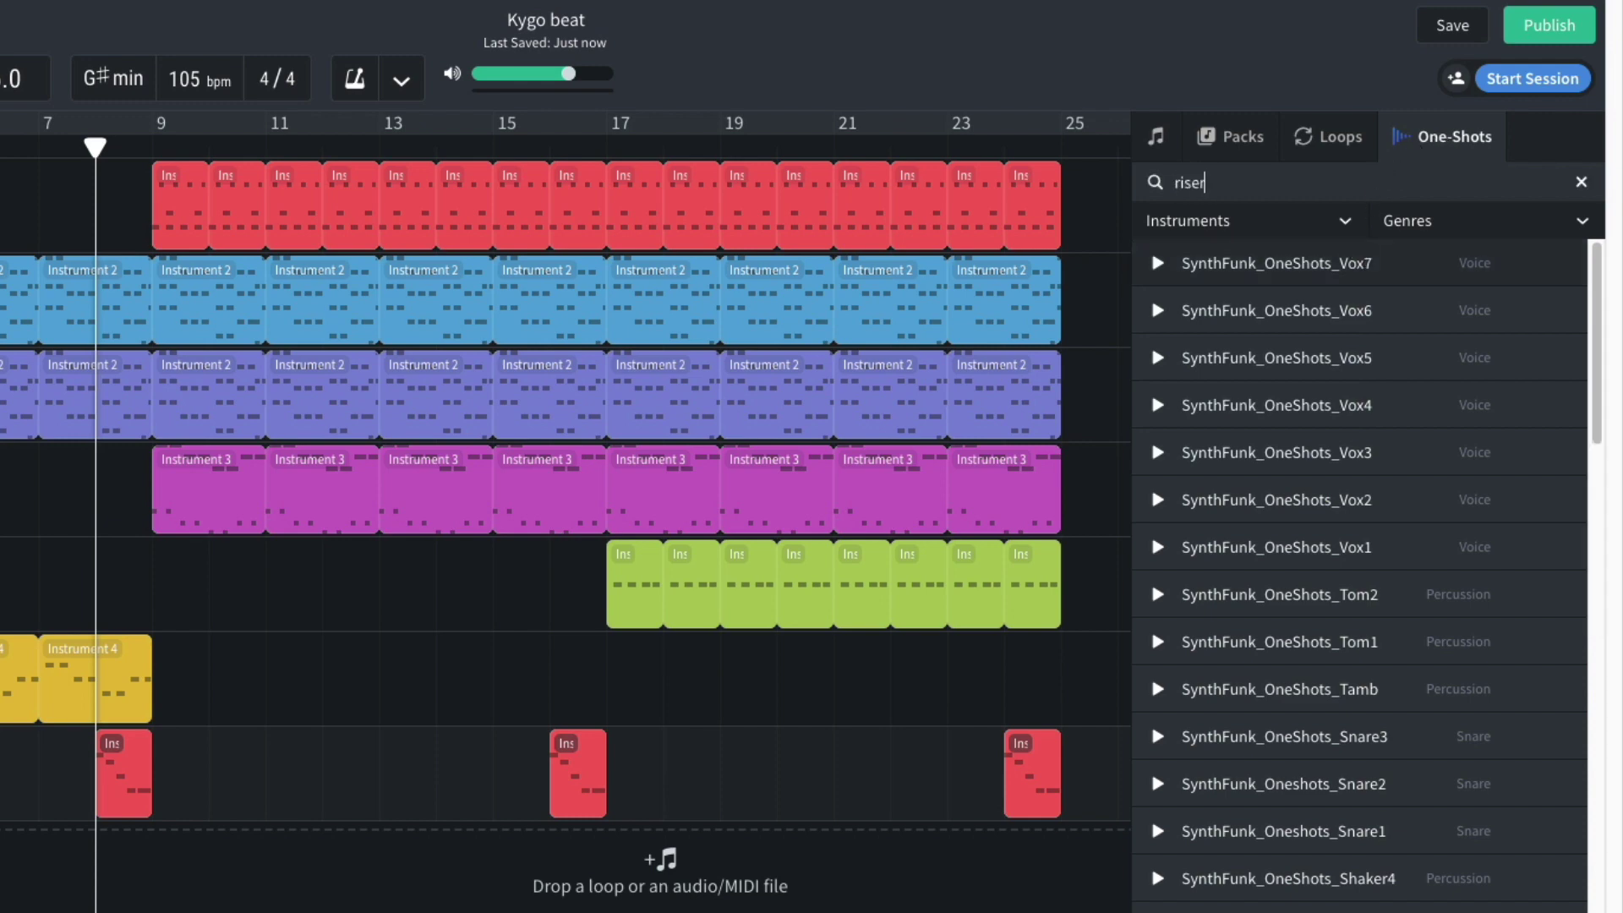
pyautogui.moveTo(1225, 461); pyautogui.dragTo(113, 902)
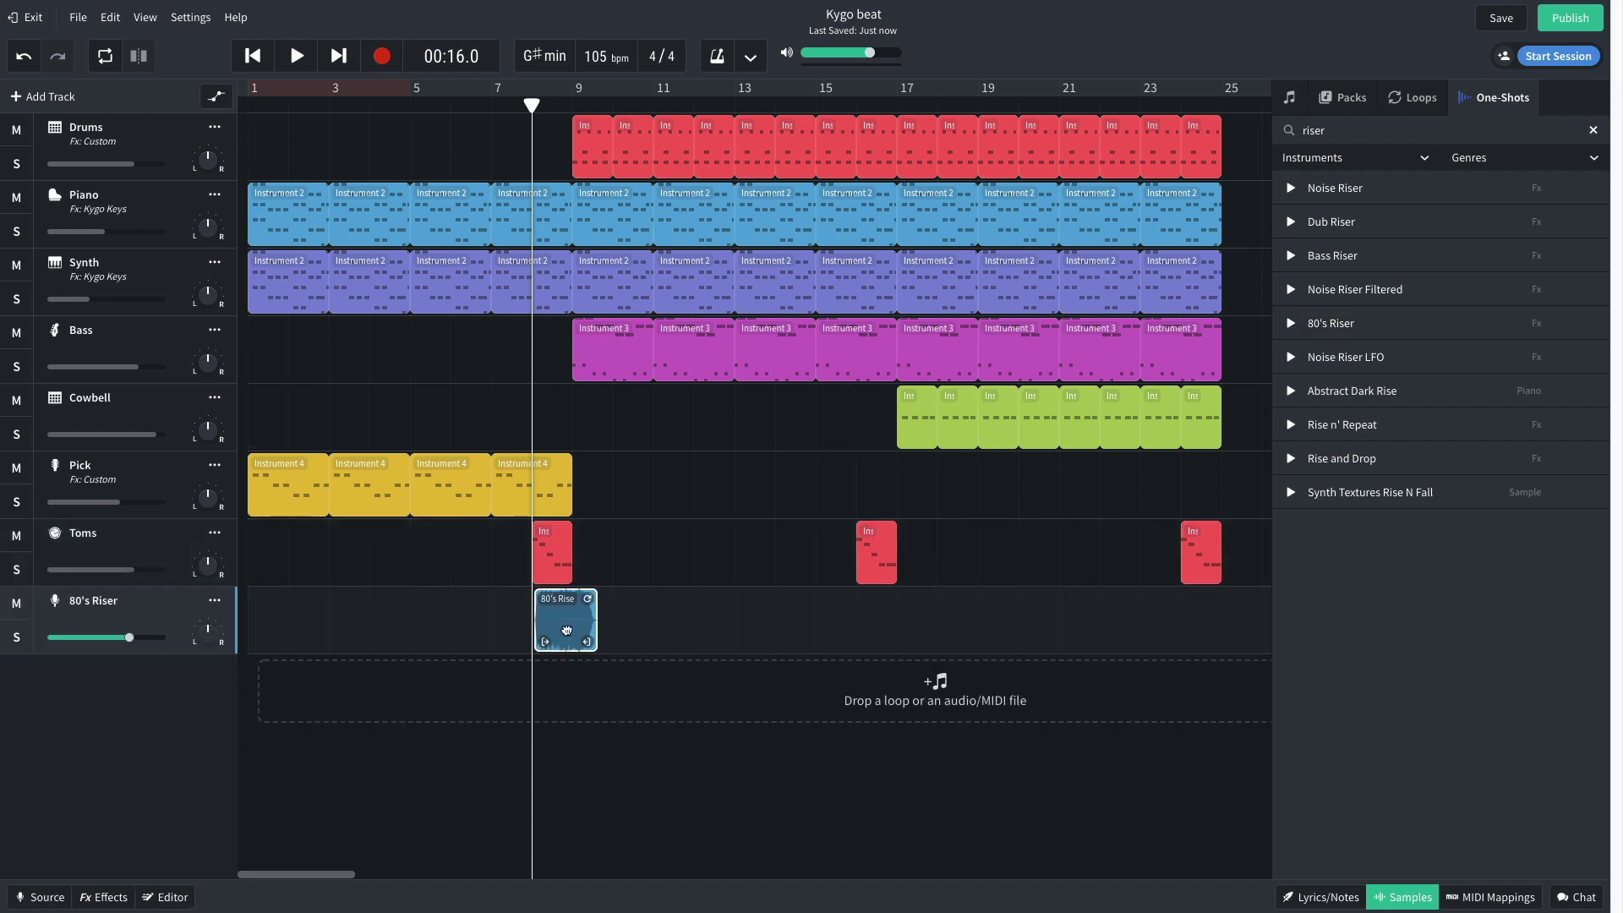
pyautogui.moveTo(566, 631); pyautogui.dragTo(563, 630)
pyautogui.press('space')
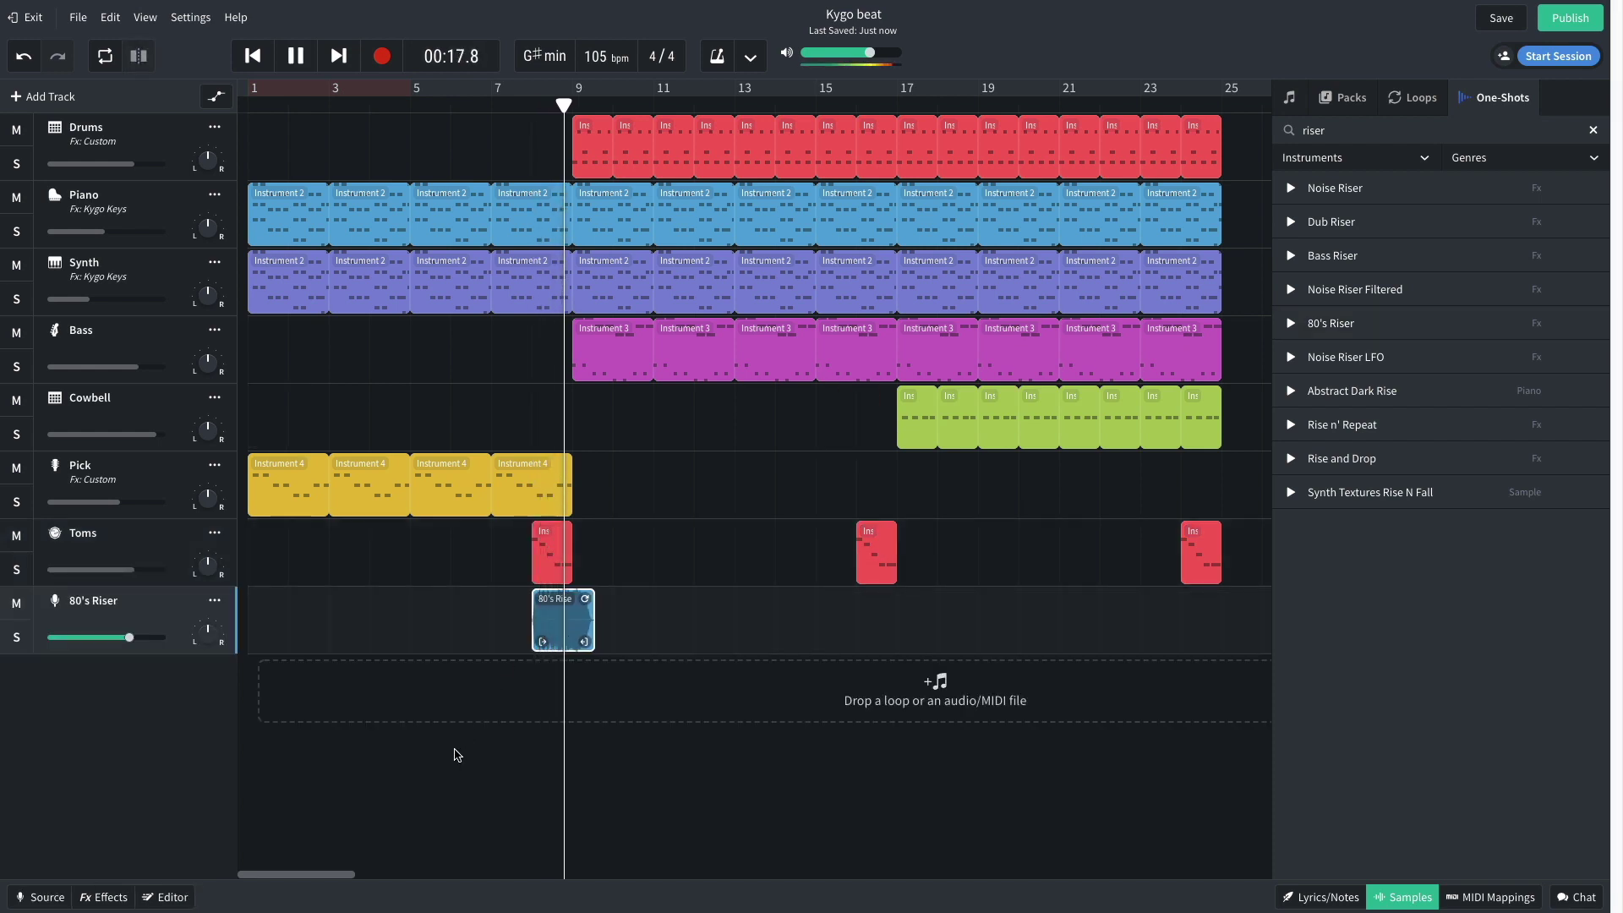
pyautogui.press('space')
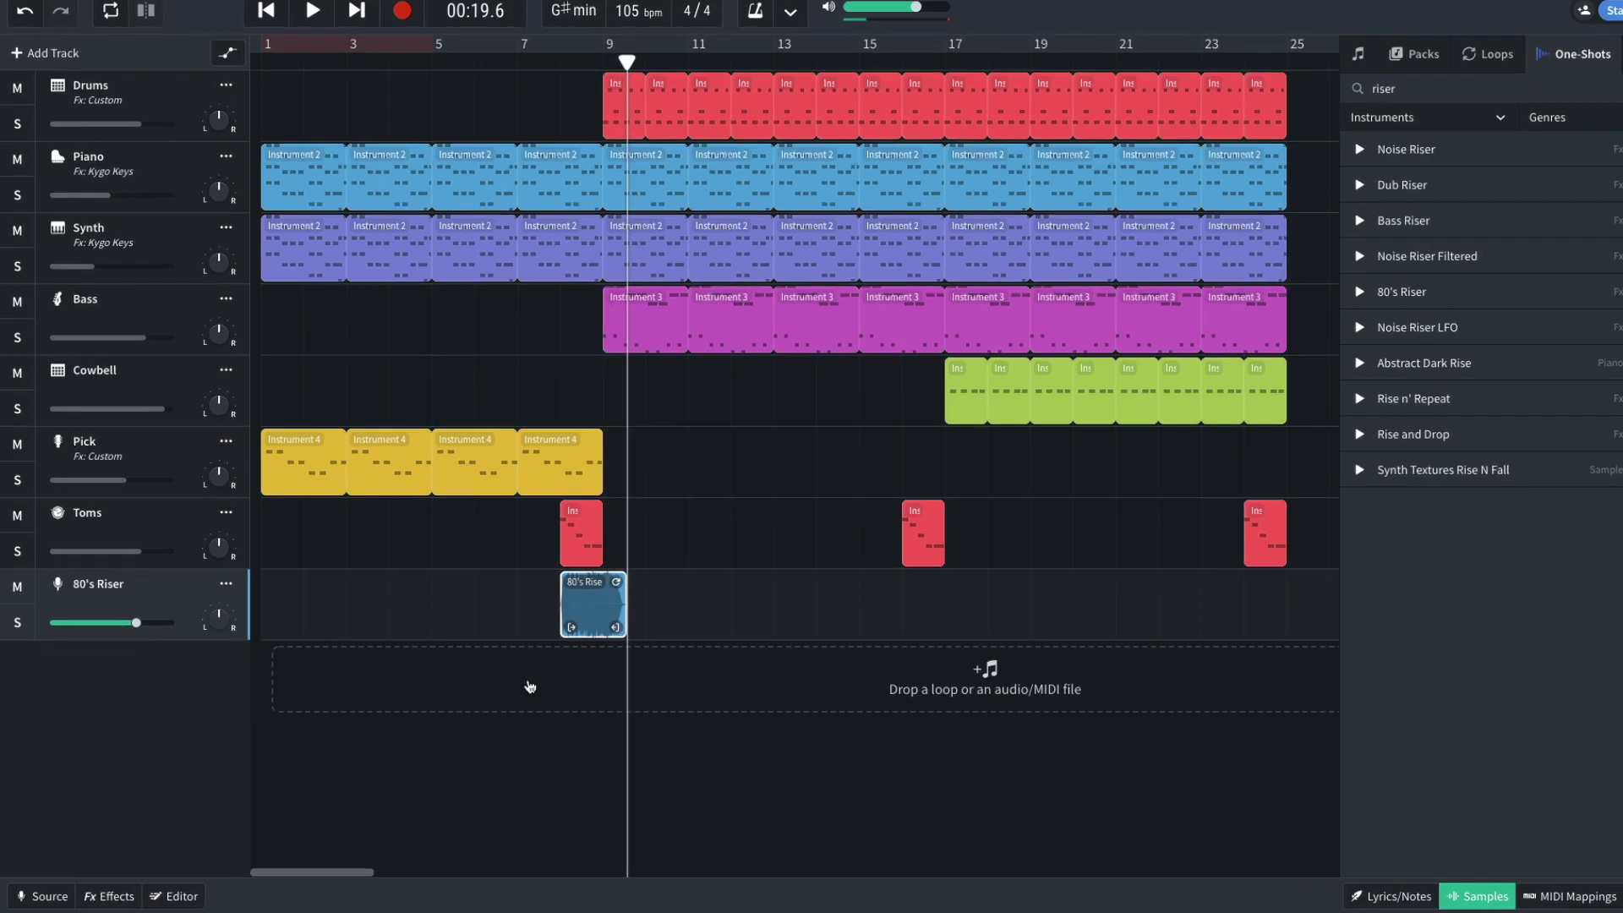
# - Set the 80's Riser clip's playback rate to 1.40
pyautogui.doubleClick(596, 604)
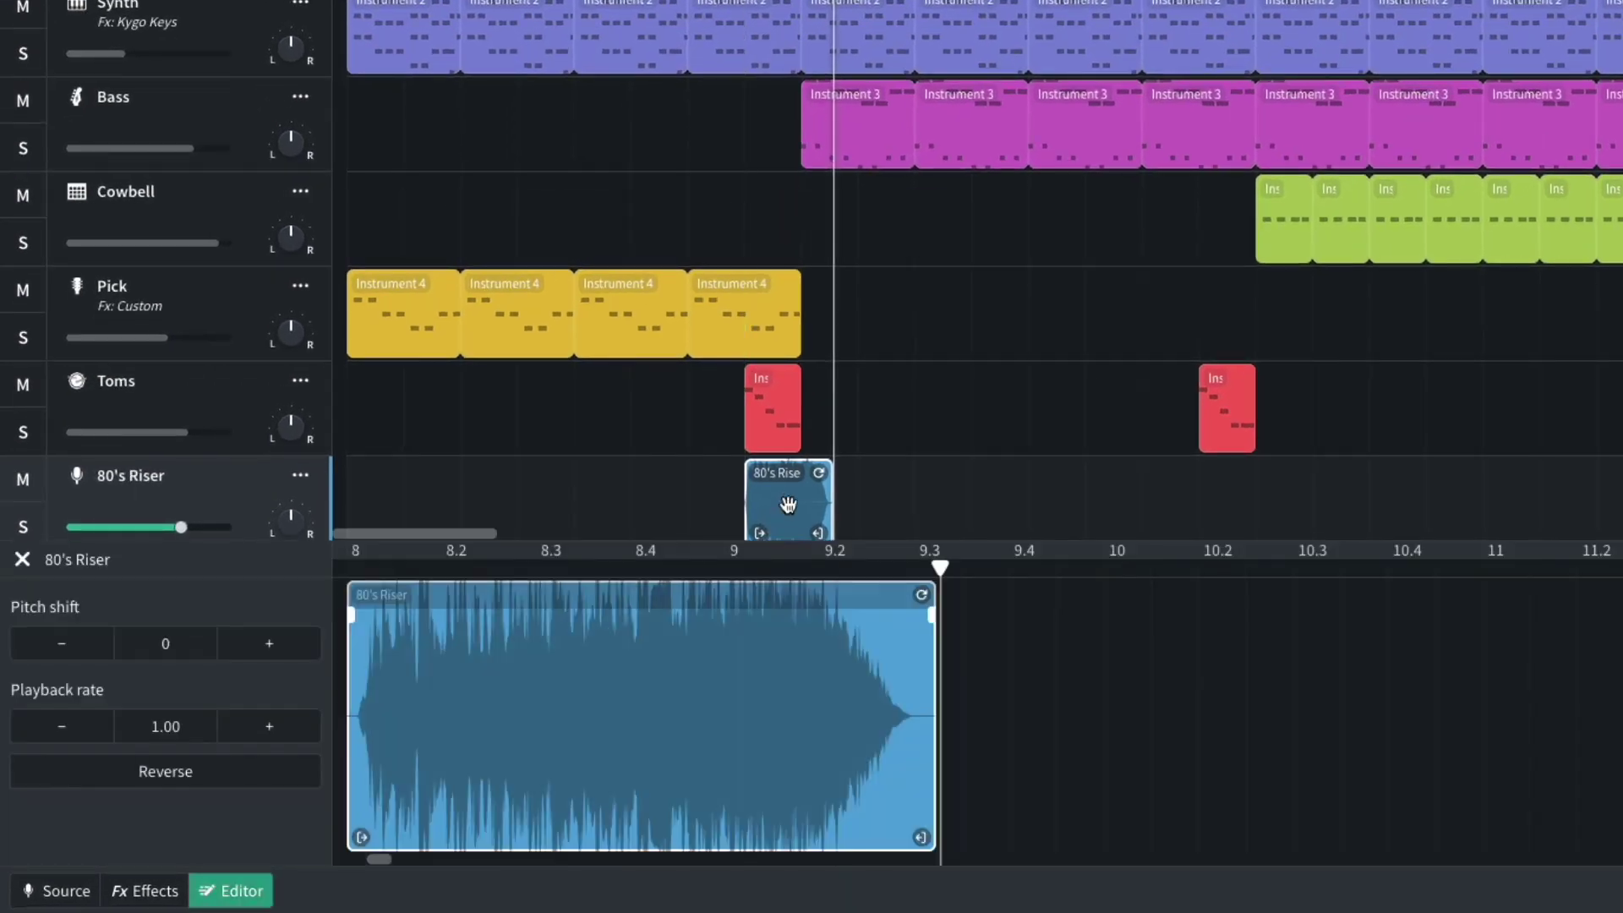
pyautogui.scroll(-2, 659, 572)
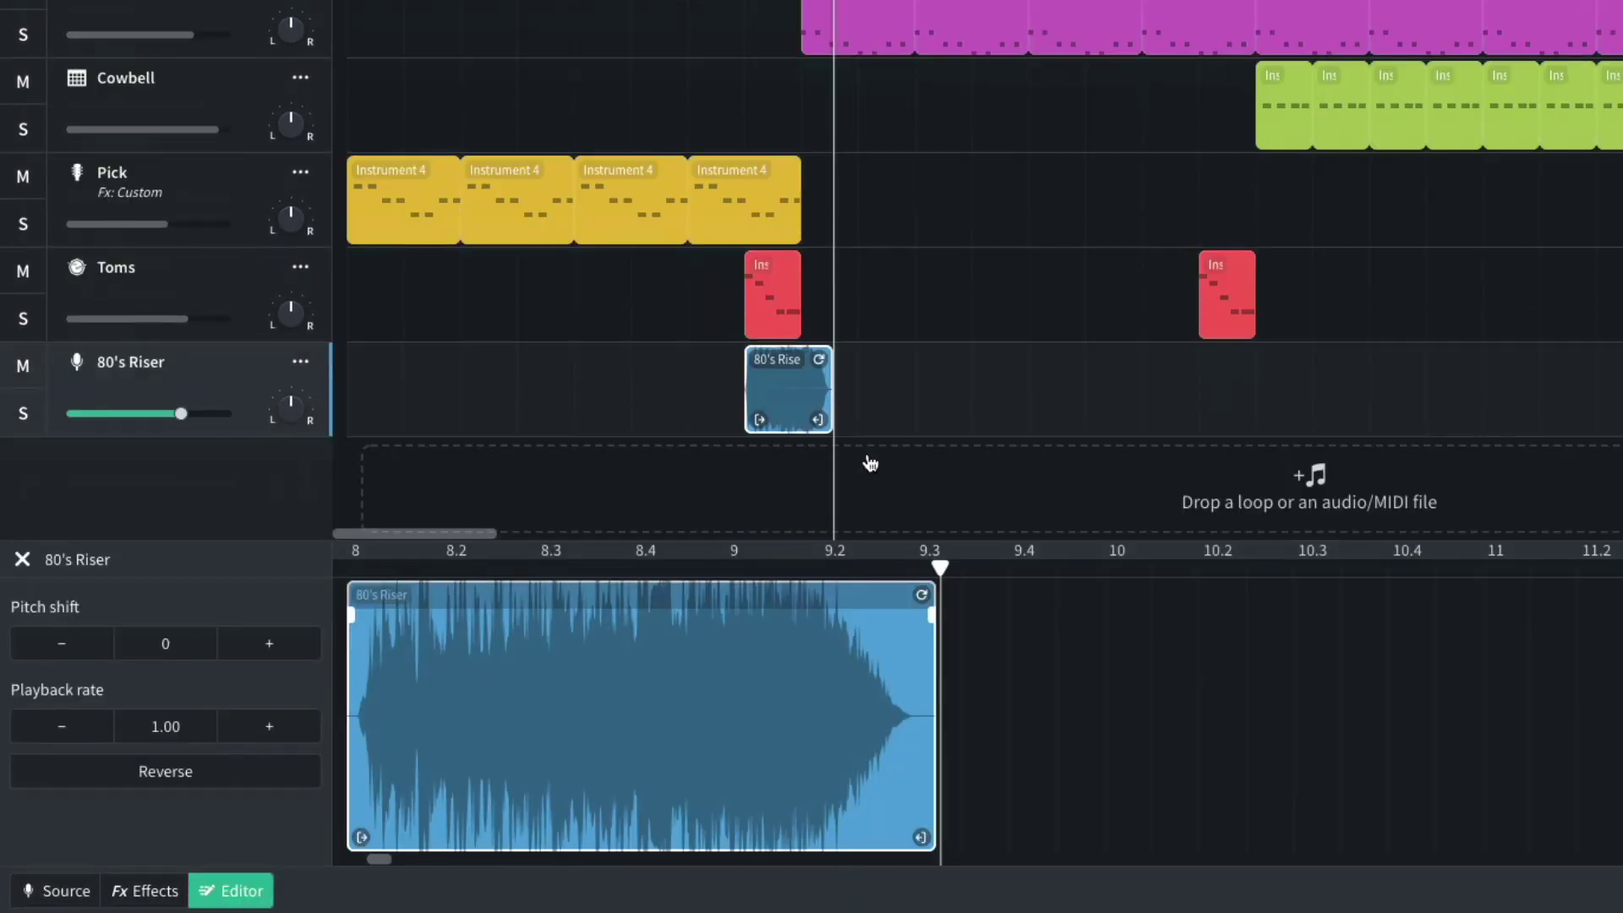
pyautogui.click(268, 732)
pyautogui.click(268, 732)
pyautogui.click(271, 732)
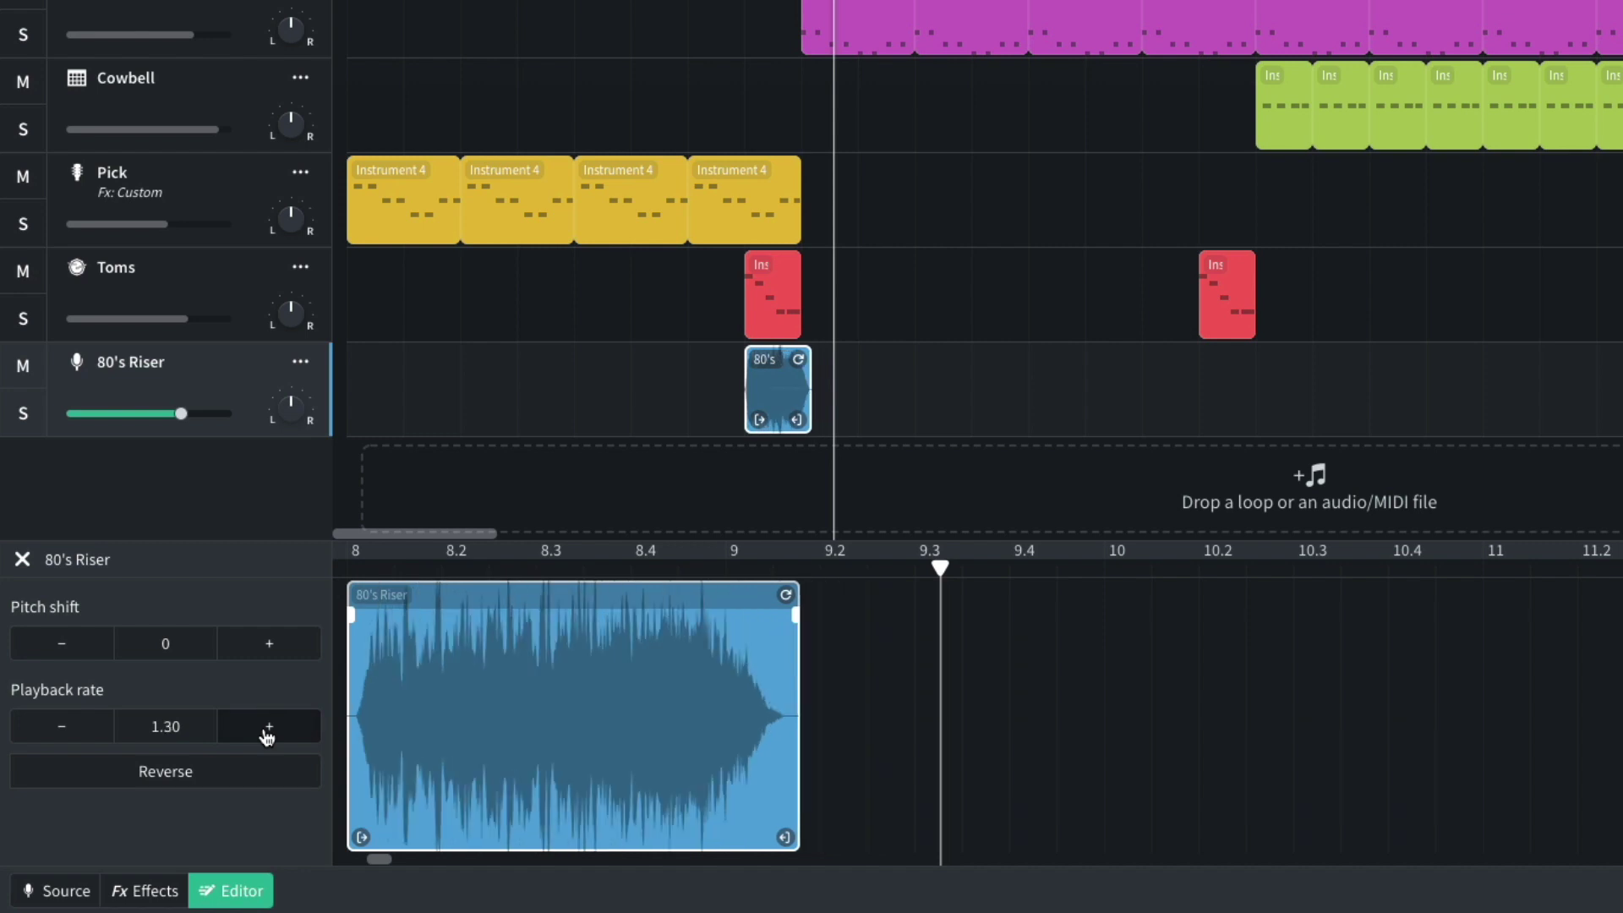
pyautogui.click(271, 731)
# - Lower the 80's Riser track's volume and play back the transition into bar 9
pyautogui.moveTo(182, 418); pyautogui.dragTo(116, 423)
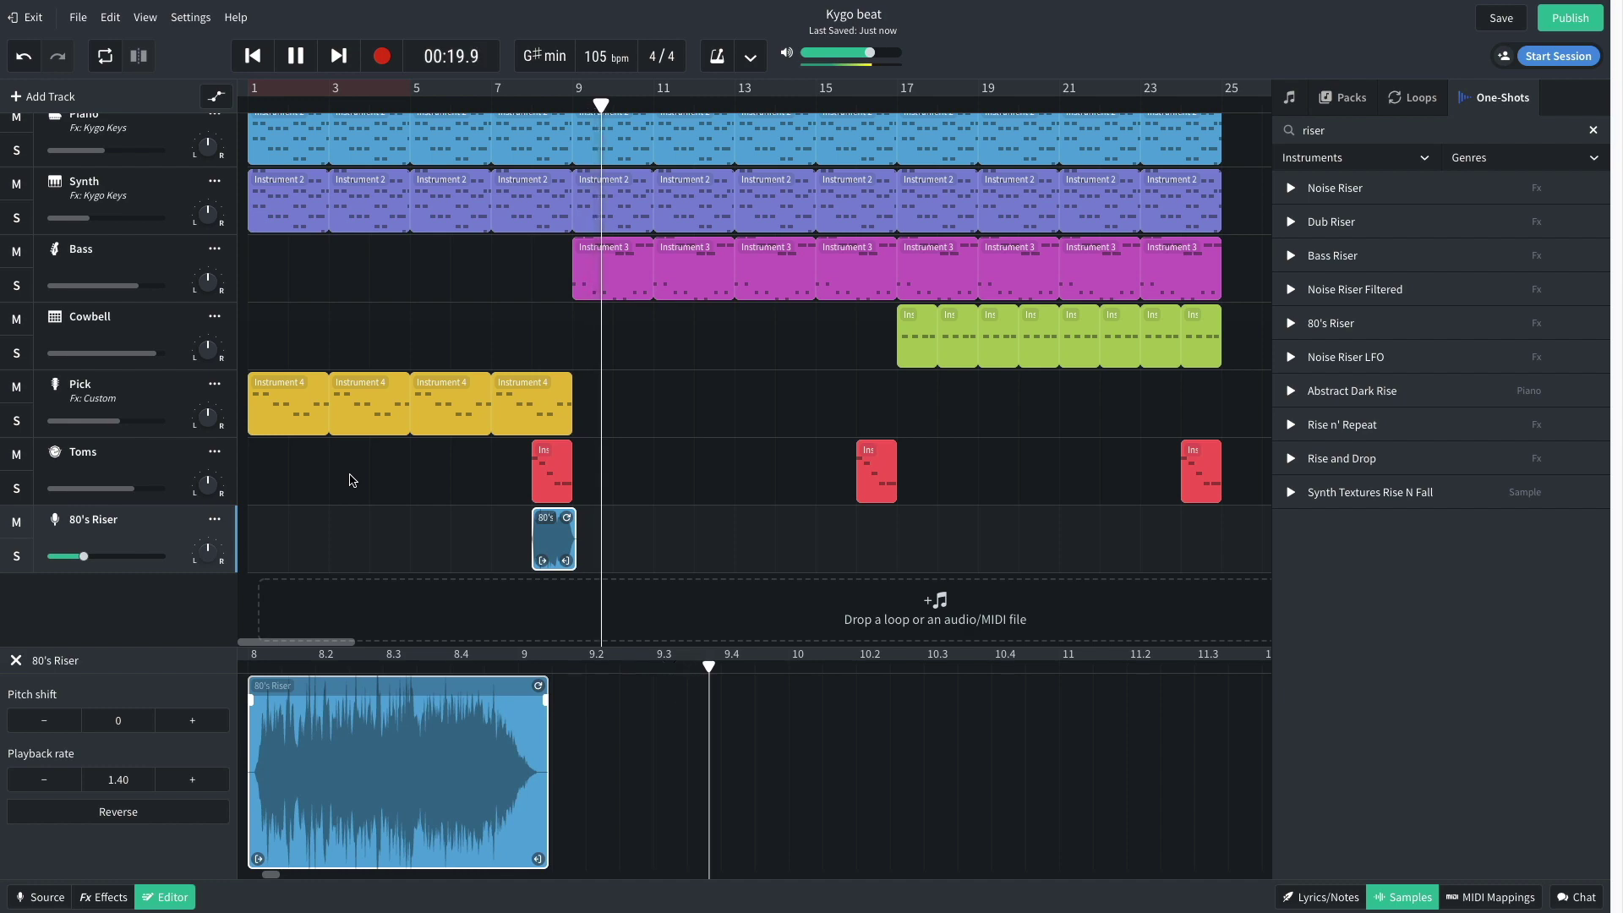
pyautogui.click(353, 478)
pyautogui.press('space')
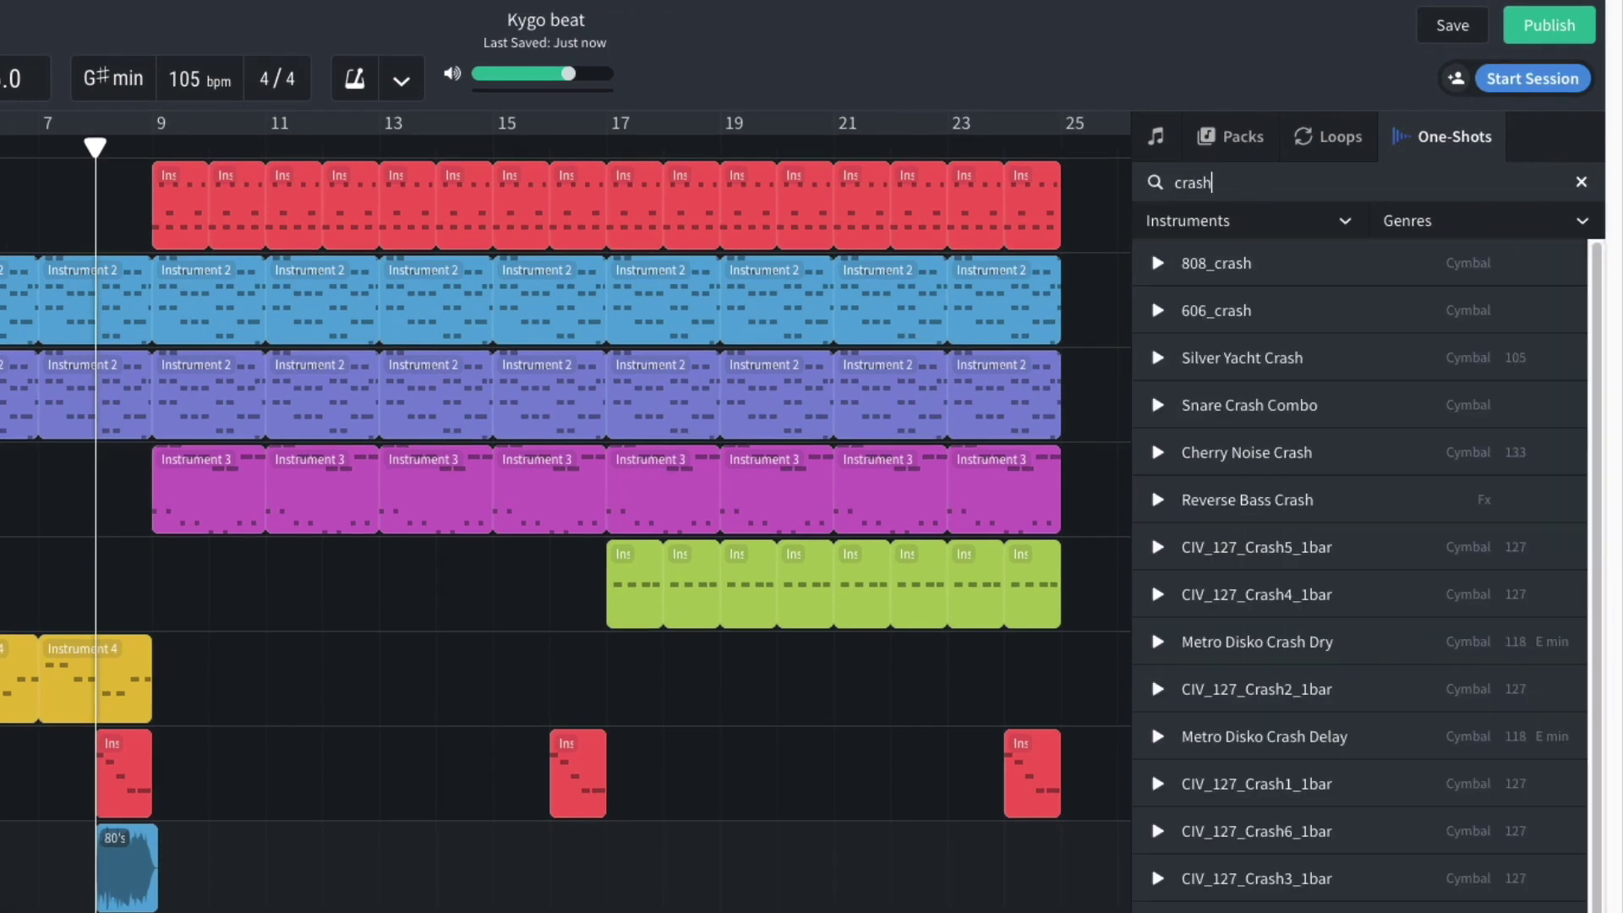
# - Place the Silver Yacht Crash one-shot on a new track at bar 9, copy it to bar 17 and play back from bar 8
pyautogui.moveTo(1215, 349); pyautogui.dragTo(161, 912)
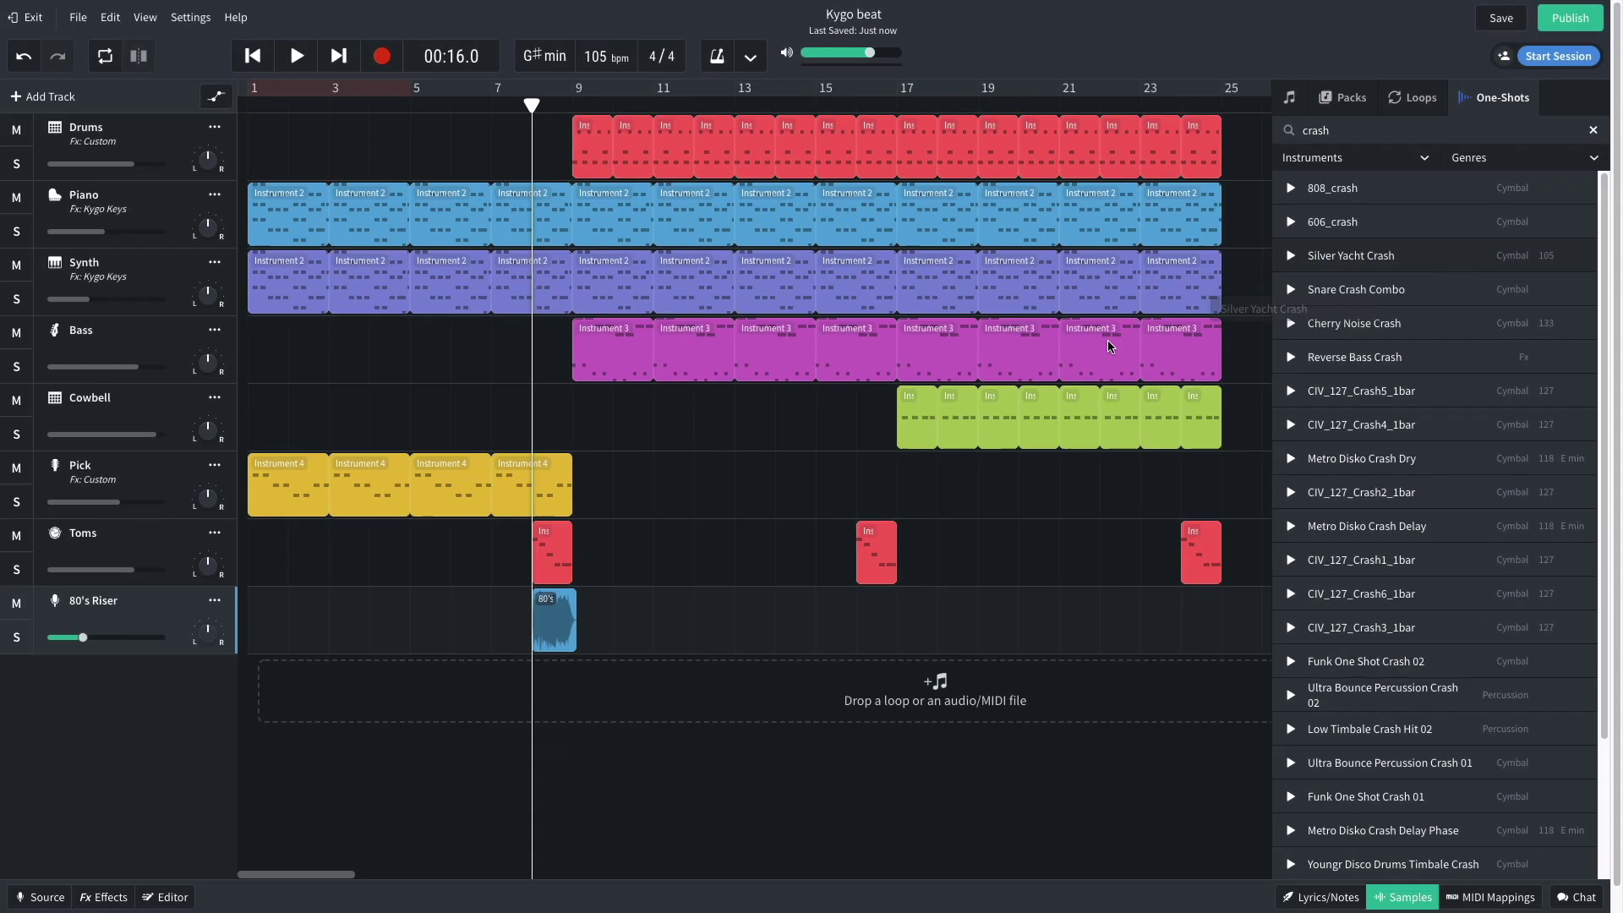
pyautogui.moveTo(578, 698); pyautogui.dragTo(919, 700)
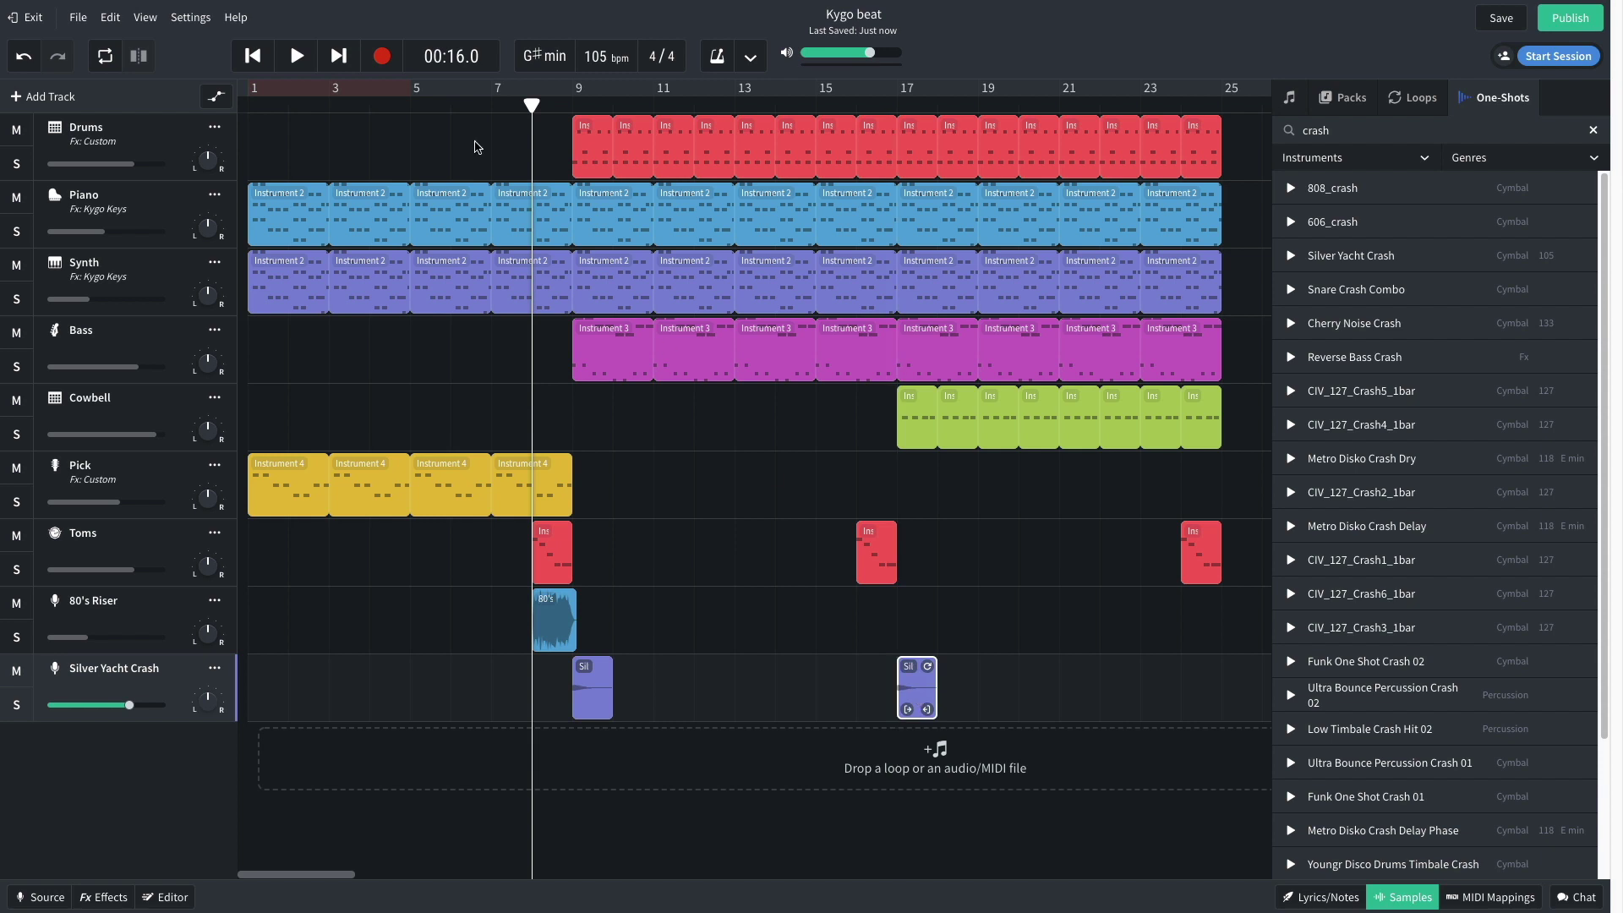
pyautogui.press('space')
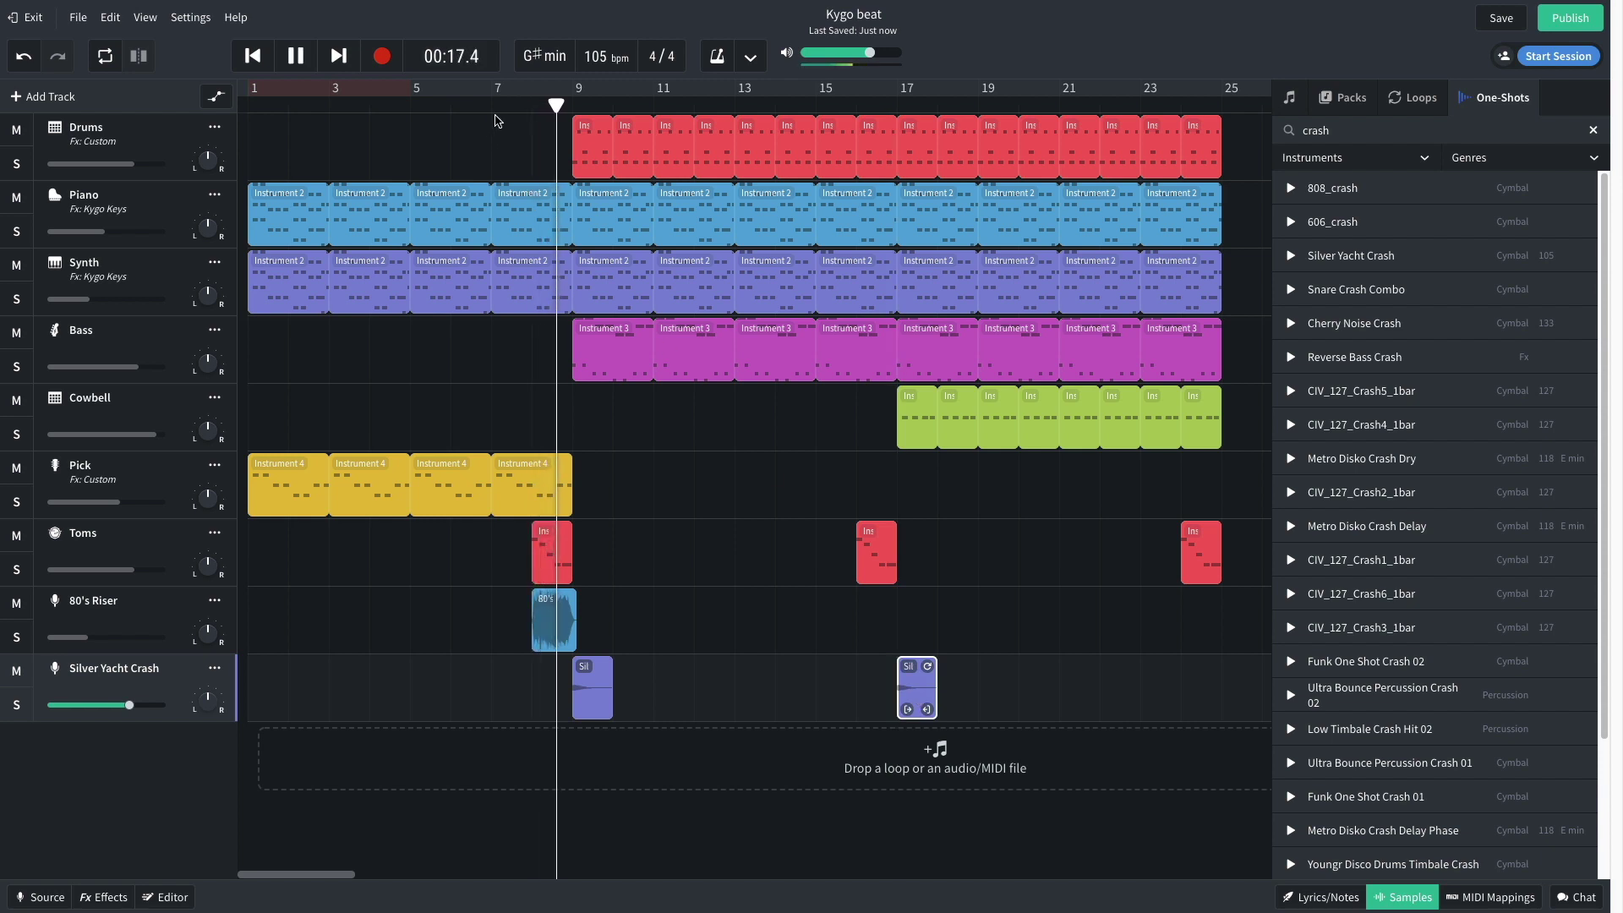